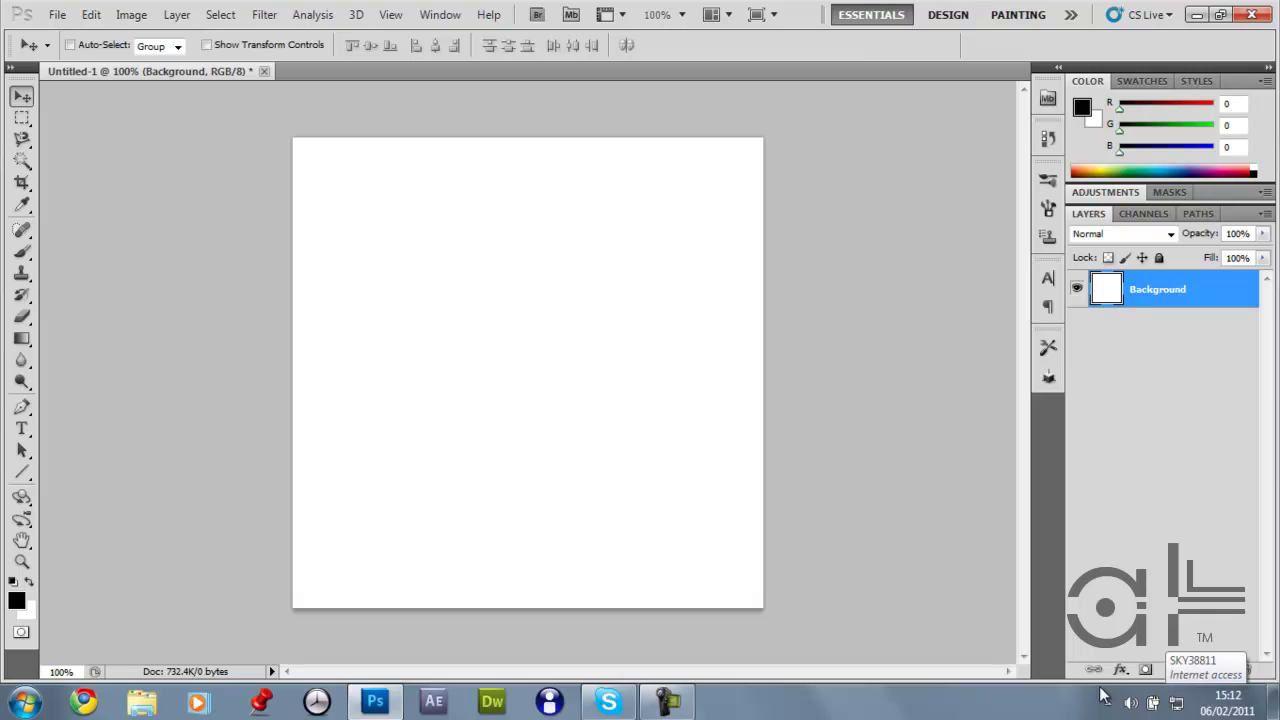
{"action": "left_click", "coordinate": [1177, 703]}
{"action": "left_click", "coordinate": [1177, 703]}
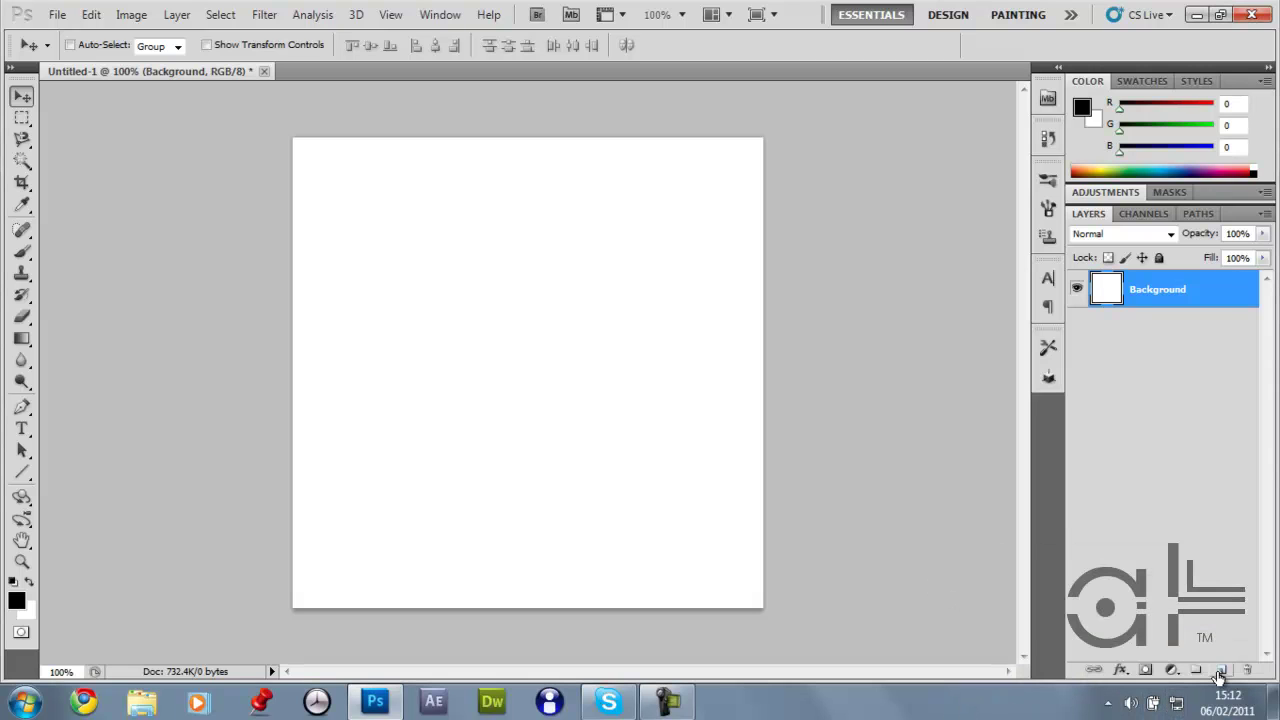
Step: Add a new layer, show the rulers, and place a vertical and a horizontal guide crossing at the canvas centre
{"action": "left_click", "coordinate": [1221, 670]}
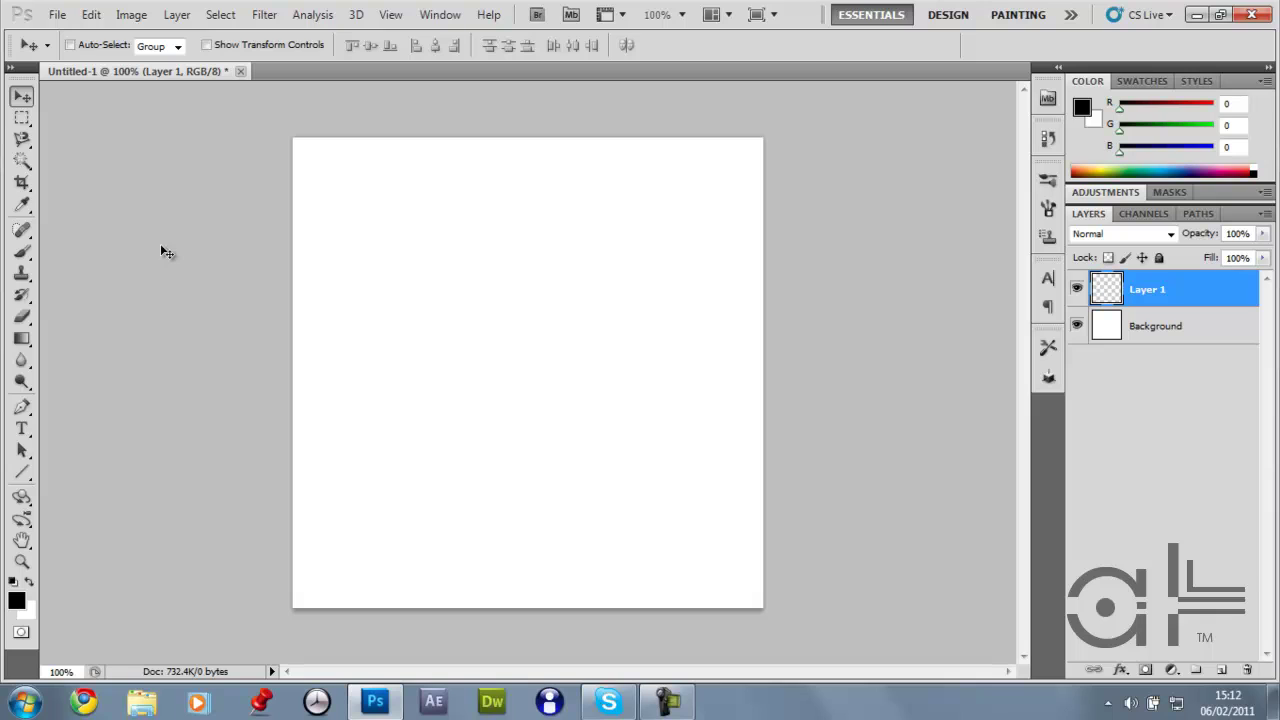
{"action": "key", "text": "ctrl+r"}
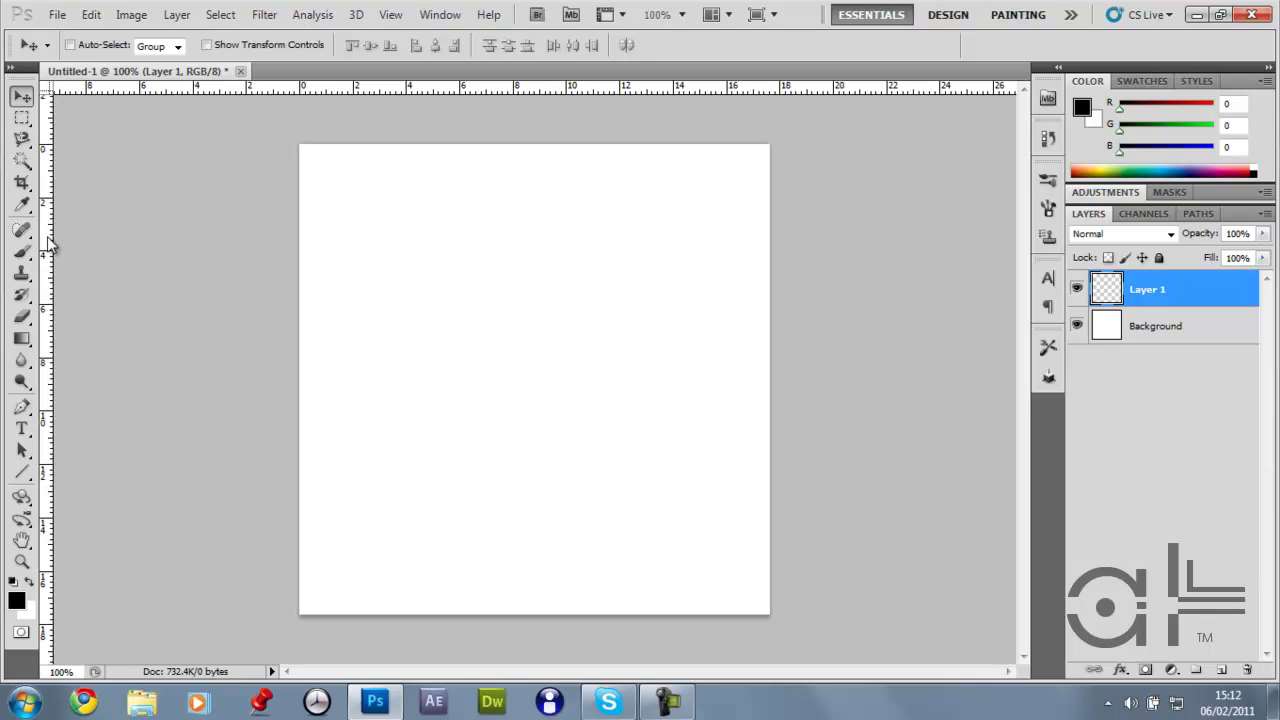
{"action": "left_click_drag", "start_coordinate": [47, 236], "coordinate": [539, 286]}
{"action": "left_click_drag", "start_coordinate": [470, 88], "coordinate": [449, 379]}
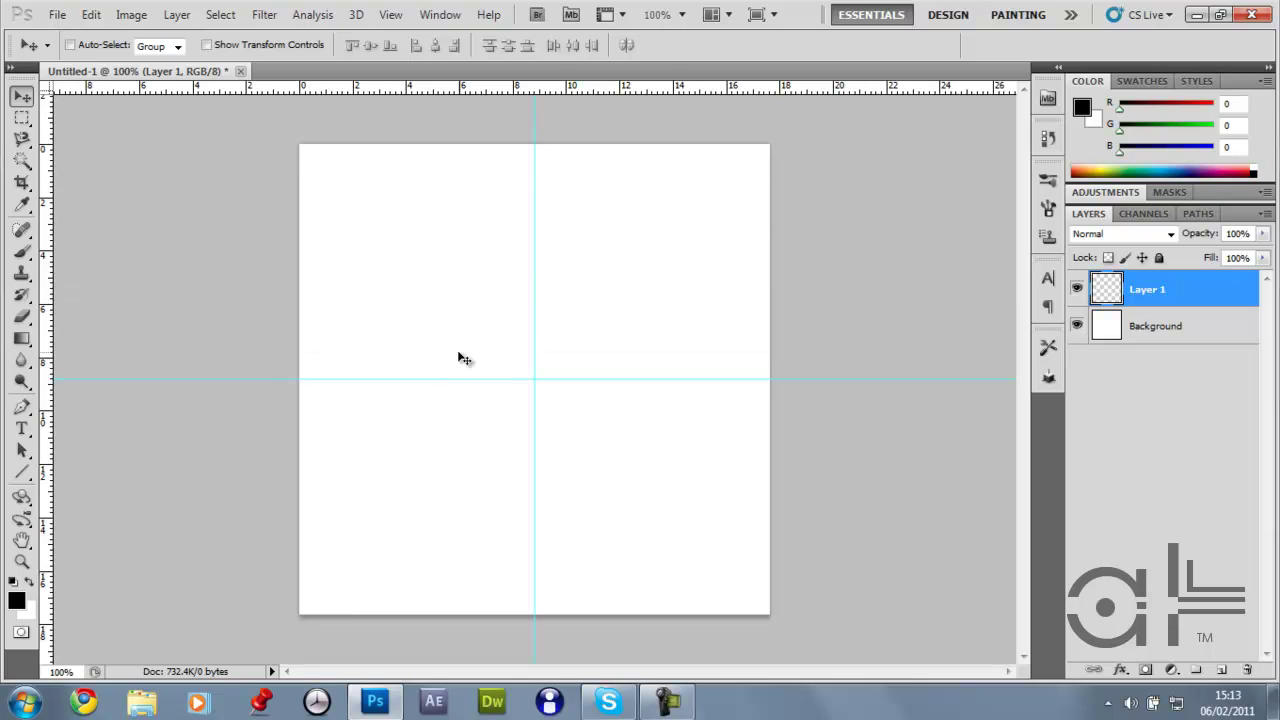
Step: Make a circular Elliptical Marquee selection centred on the guide crossing, about three quarters of the canvas width
{"action": "left_click", "coordinate": [22, 120]}
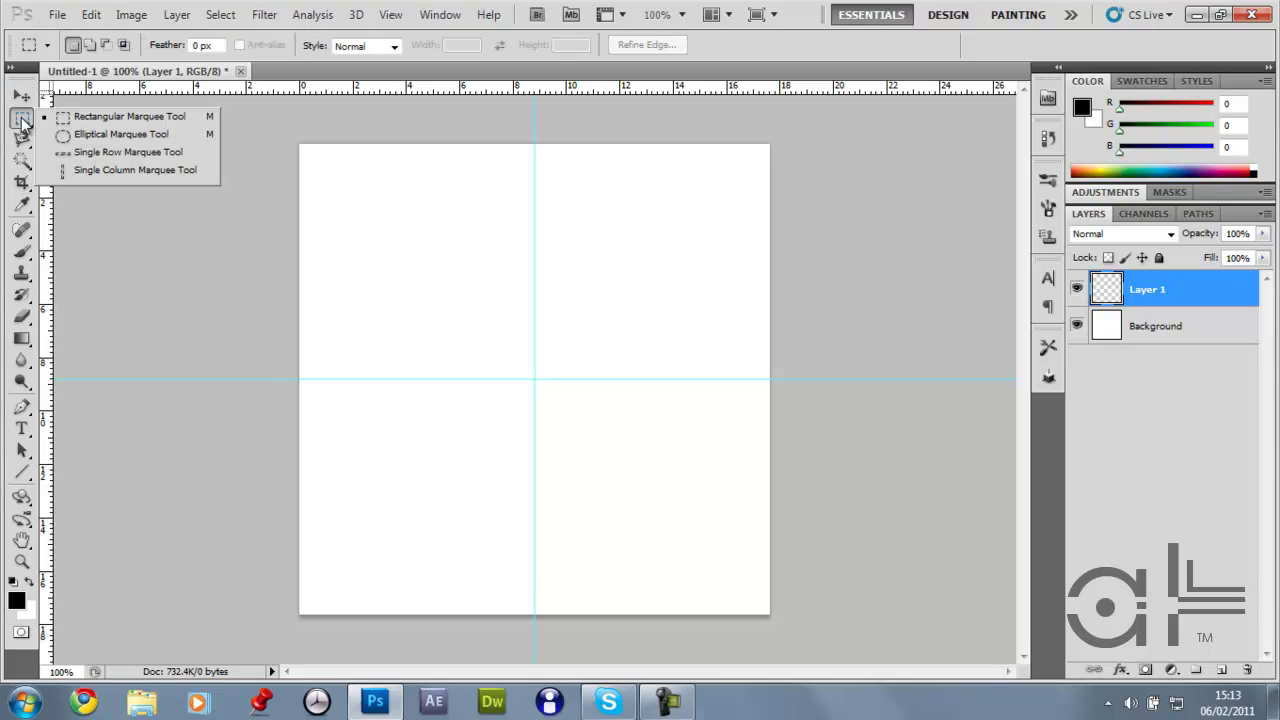
{"action": "left_click", "coordinate": [85, 137]}
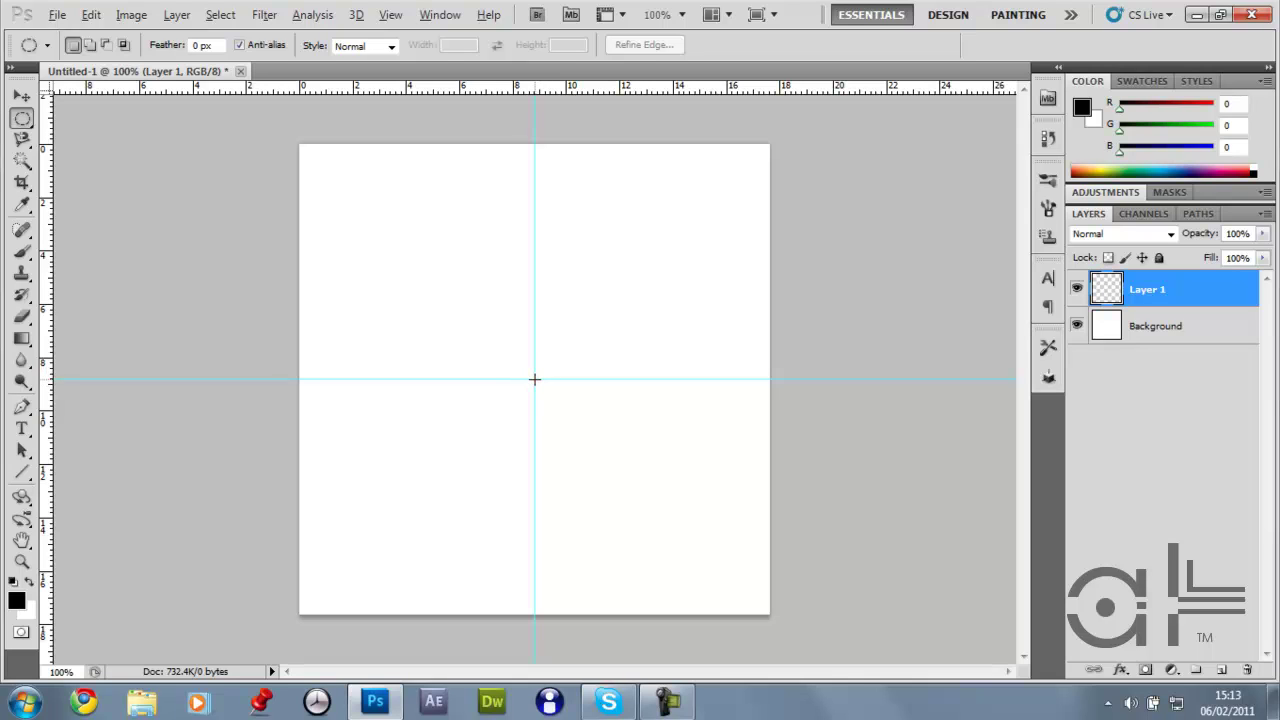
{"action": "left_click_drag", "start_coordinate": [718, 569], "coordinate": [715, 561]}
{"action": "left_click_drag", "start_coordinate": [710, 553], "coordinate": [710, 553]}
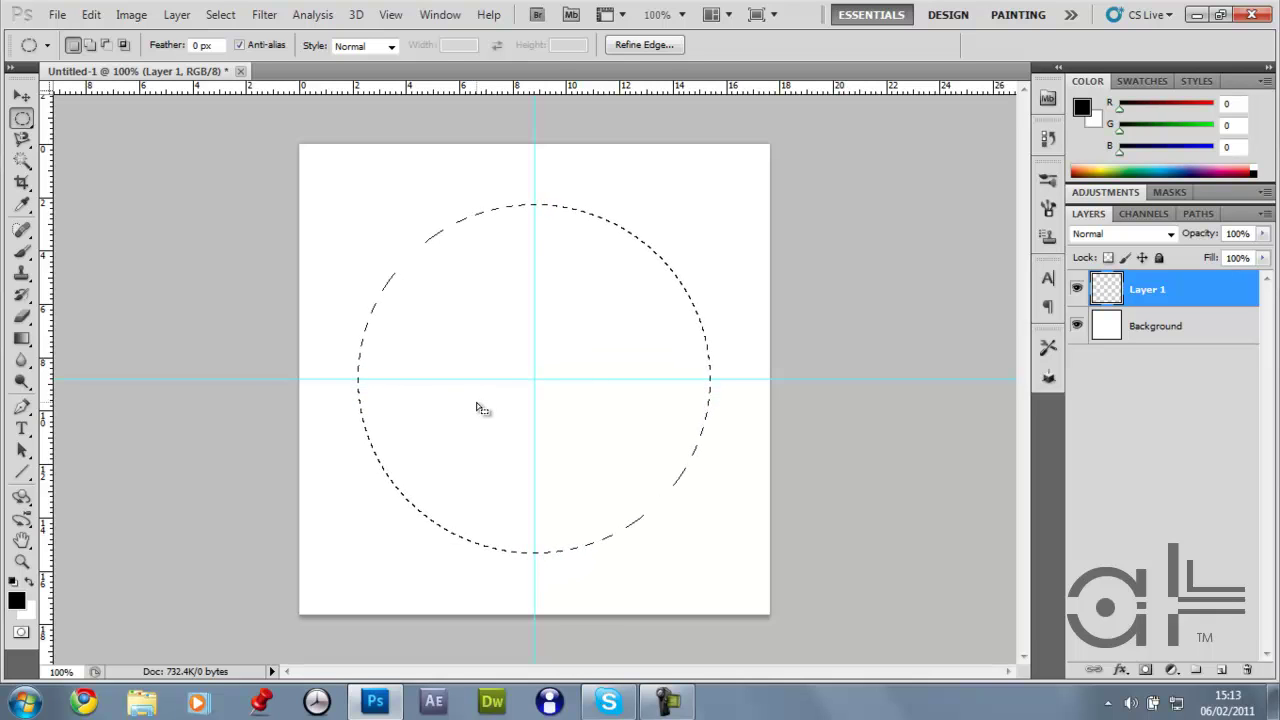
Step: Hide the rulers and the guides around the circular selection
{"action": "key", "text": "alt+BackSpace"}
{"action": "key", "text": "ctrl+r"}
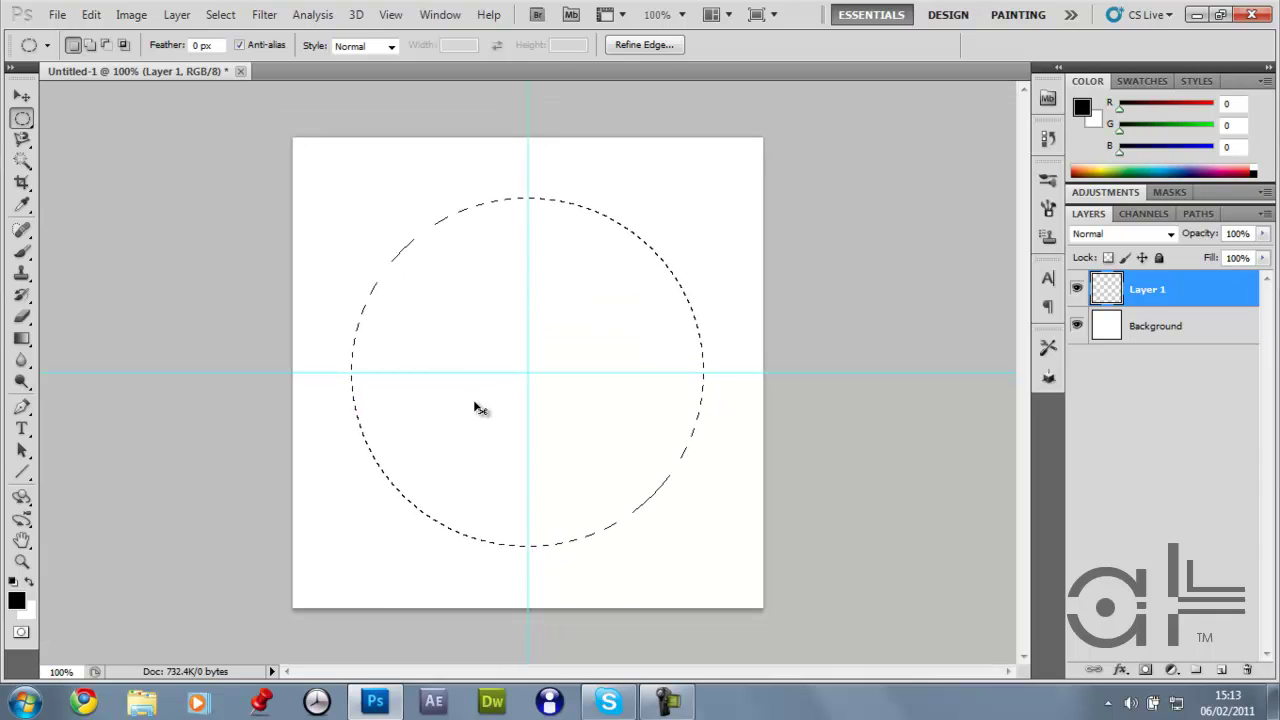
{"action": "left_click", "coordinate": [606, 15]}
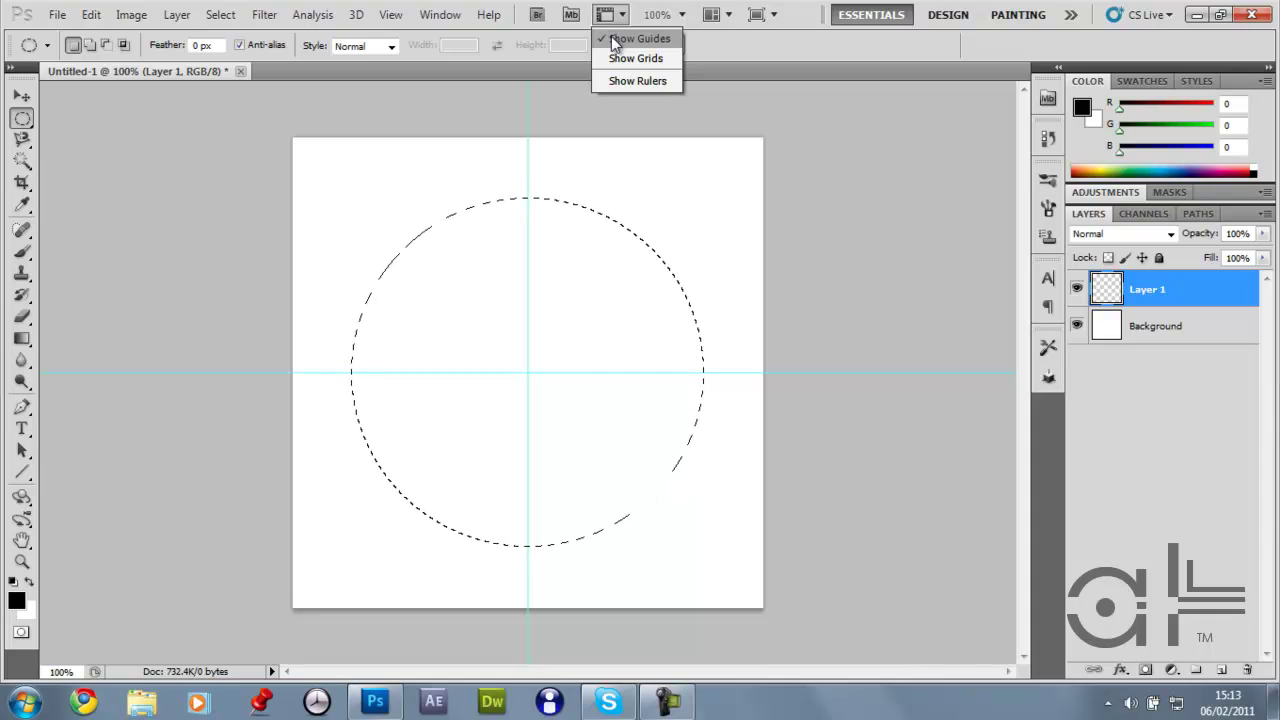
{"action": "left_click", "coordinate": [611, 38]}
Step: Open the Gradient tool's gradient for editing and choose the Black, White preset
{"action": "left_click", "coordinate": [22, 340]}
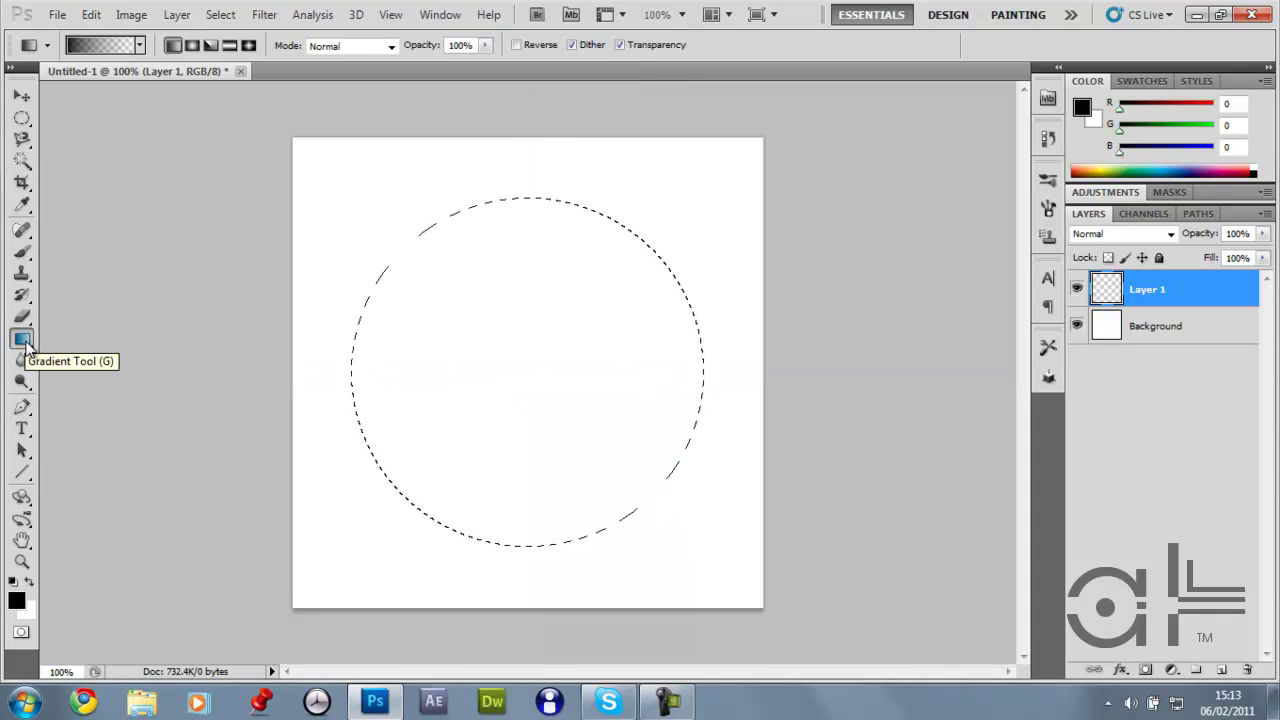
{"action": "left_click", "coordinate": [140, 45]}
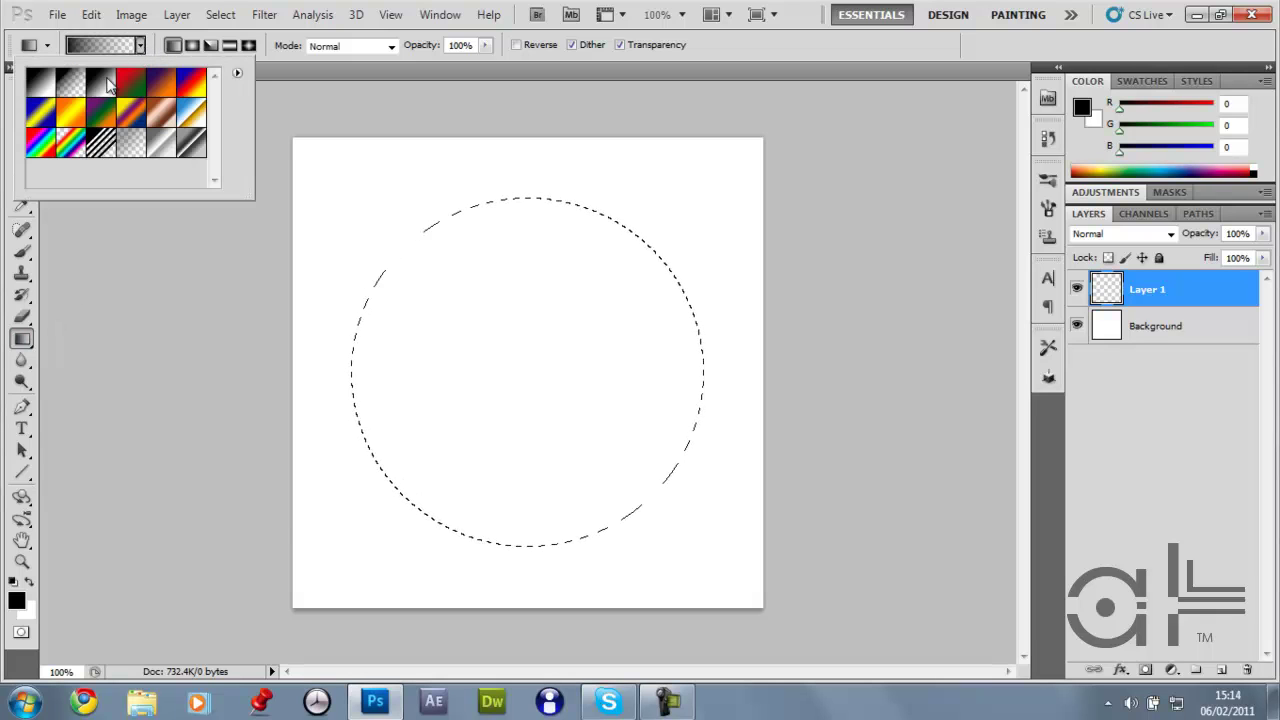
{"action": "left_click", "coordinate": [141, 46]}
{"action": "left_click", "coordinate": [115, 45]}
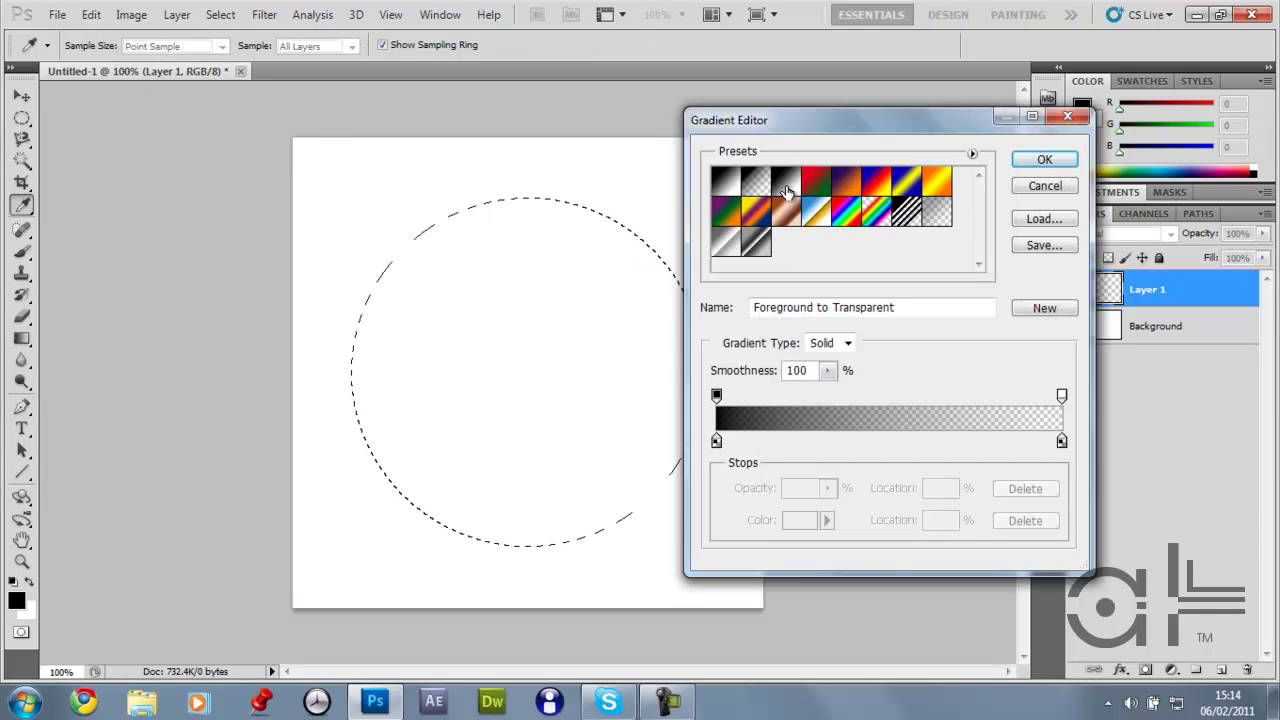
{"action": "left_click", "coordinate": [787, 193]}
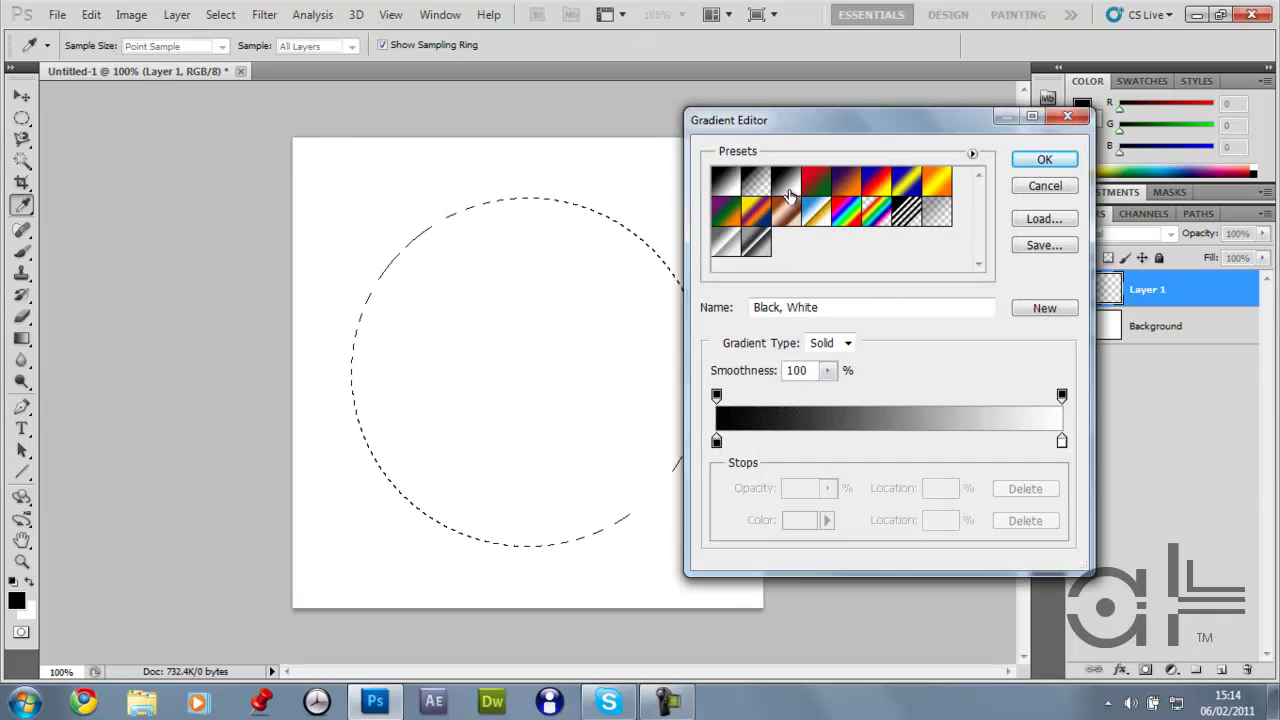
Step: Set the gradient's starting colour stop to eeeeee
{"action": "double_click", "coordinate": [716, 442]}
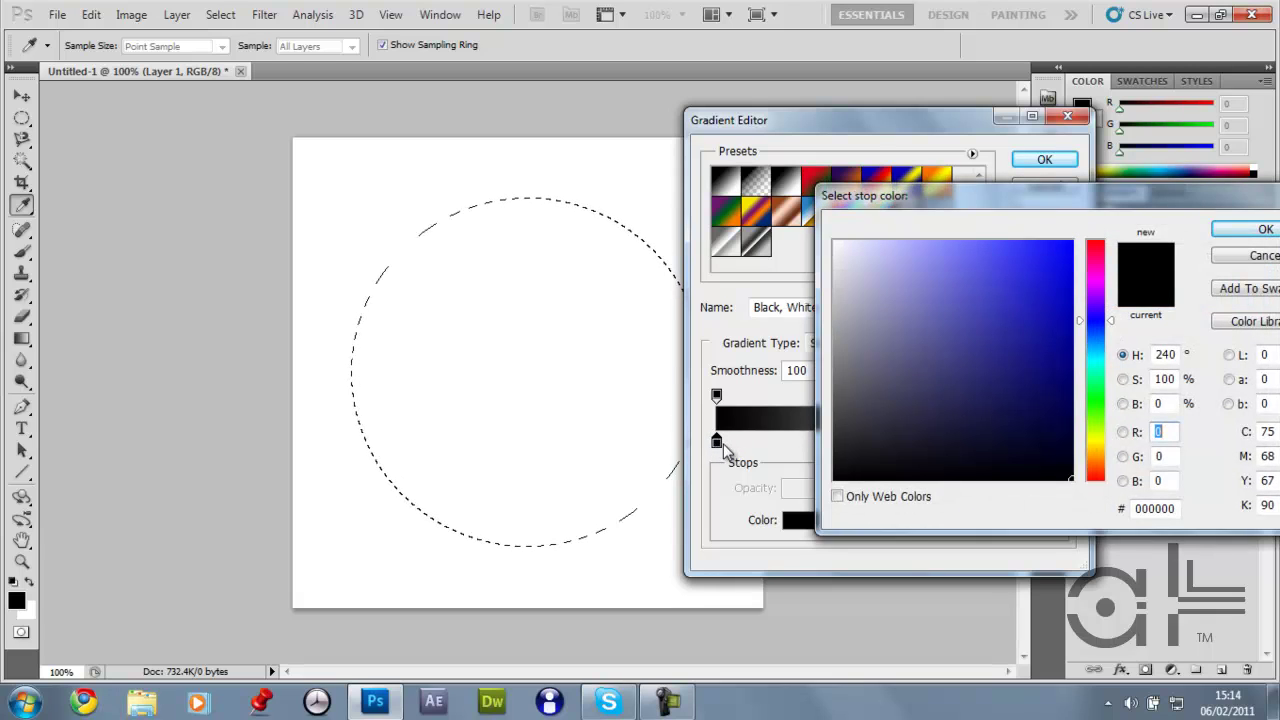
{"action": "left_click", "coordinate": [1170, 509]}
{"action": "type", "text": "999"}
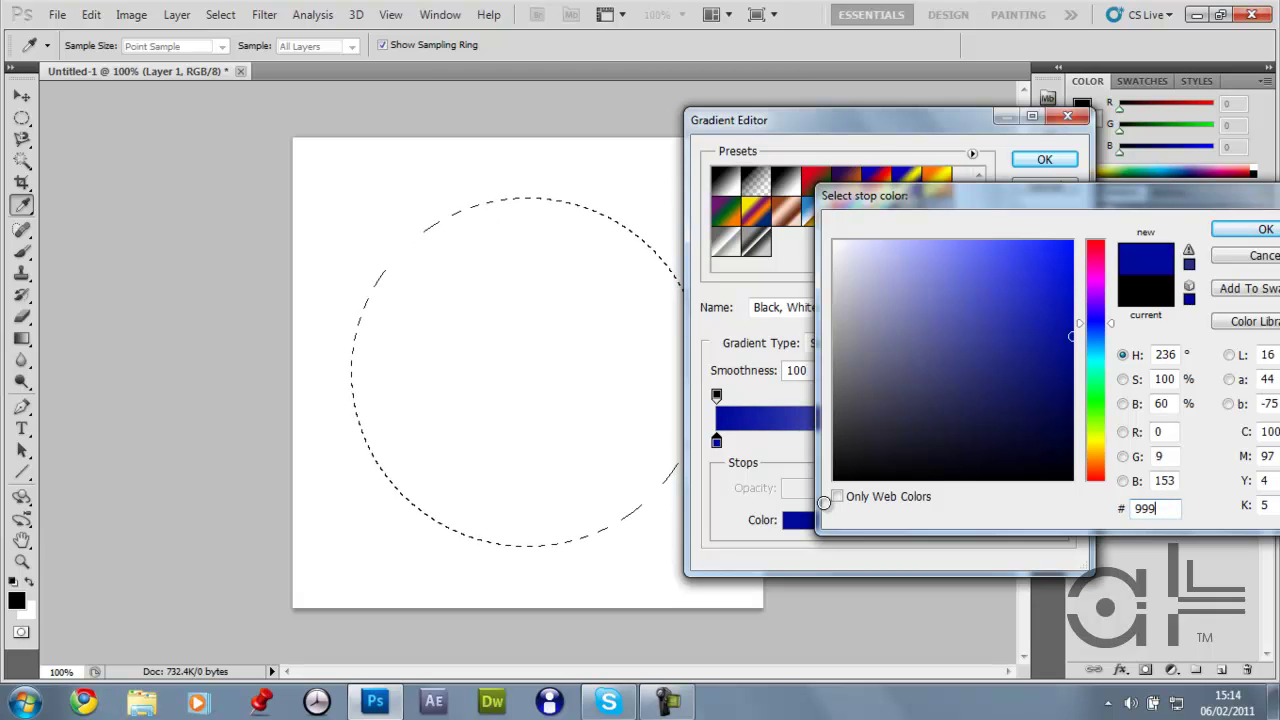
{"action": "key", "text": "ctrl+a"}
{"action": "type", "text": "eeeeee"}
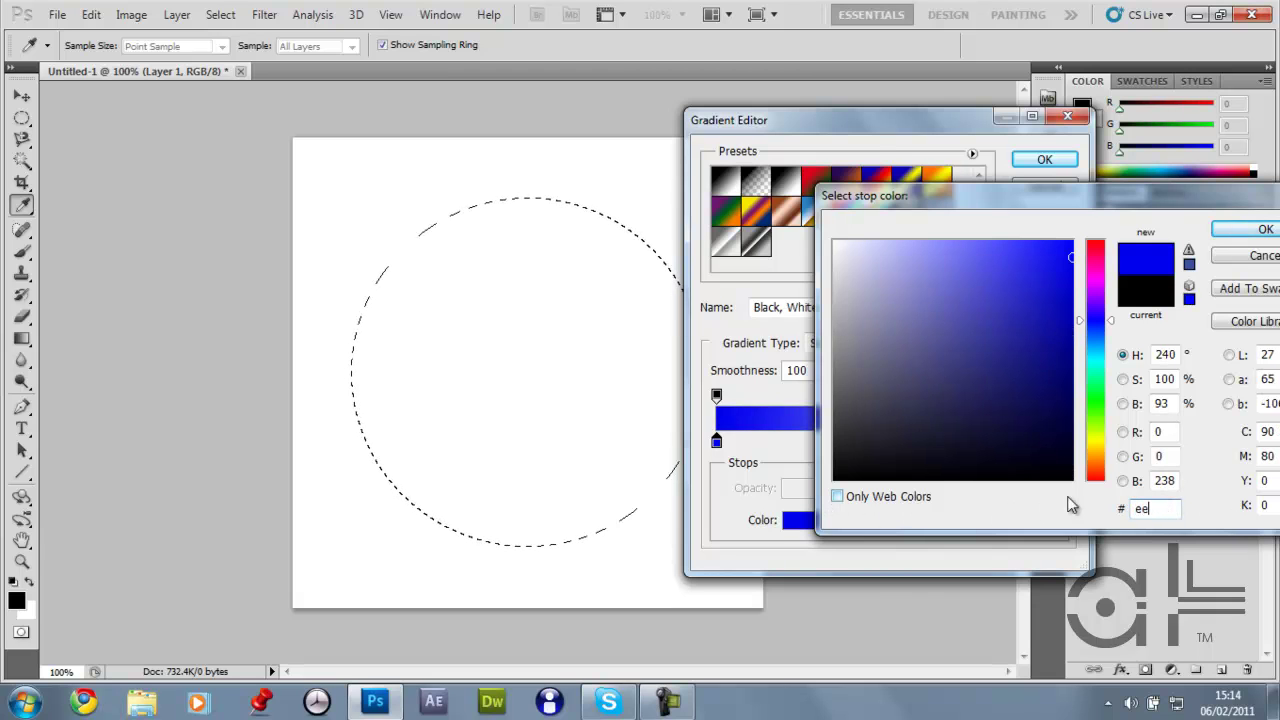
{"action": "left_click", "coordinate": [1262, 229]}
Step: Set the gradient's end colour stop to 999999, accept the gradient and switch its type to radial
{"action": "double_click", "coordinate": [1062, 441]}
{"action": "key", "text": "ctrl+a"}
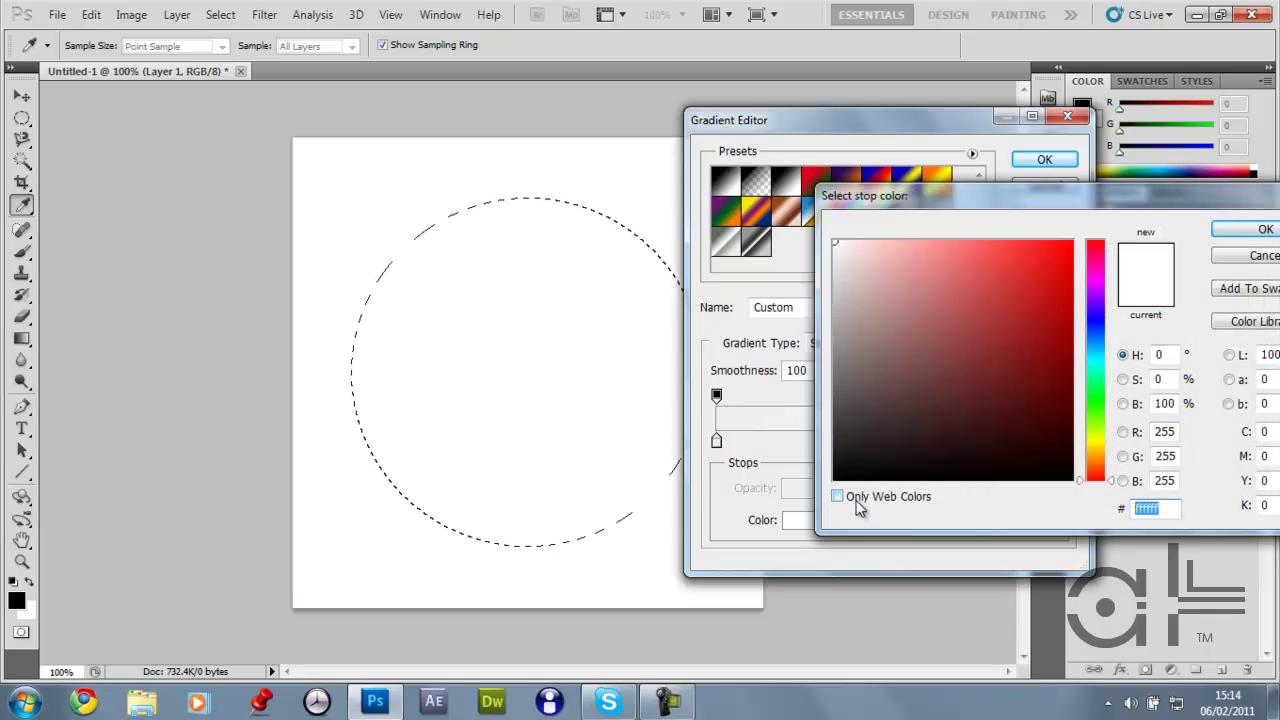
{"action": "type", "text": "999999"}
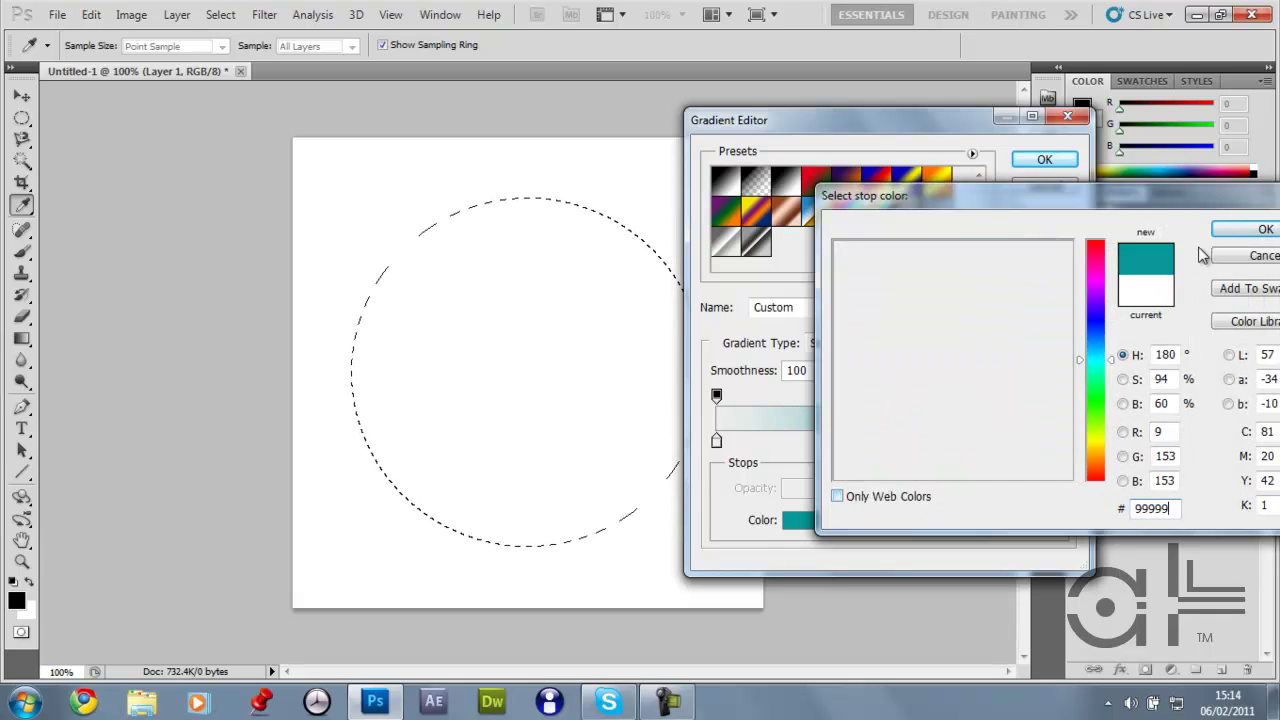
{"action": "left_click", "coordinate": [1239, 237]}
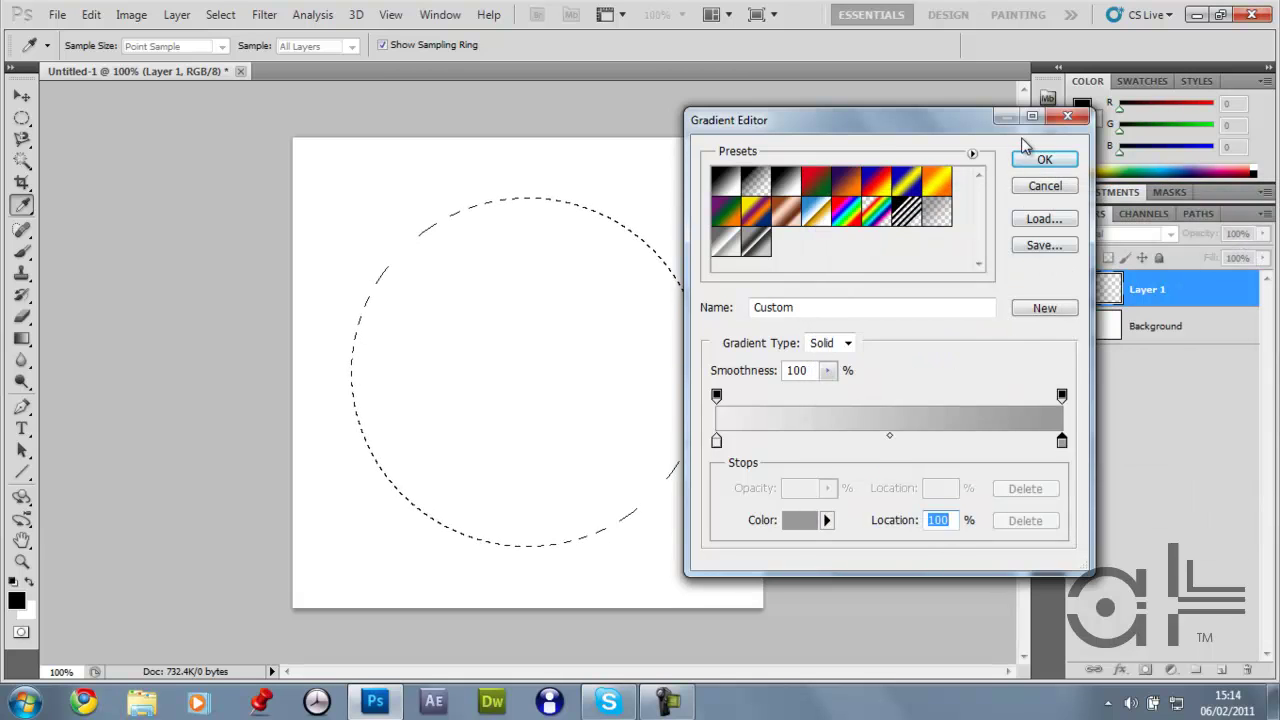
{"action": "left_click", "coordinate": [1043, 162]}
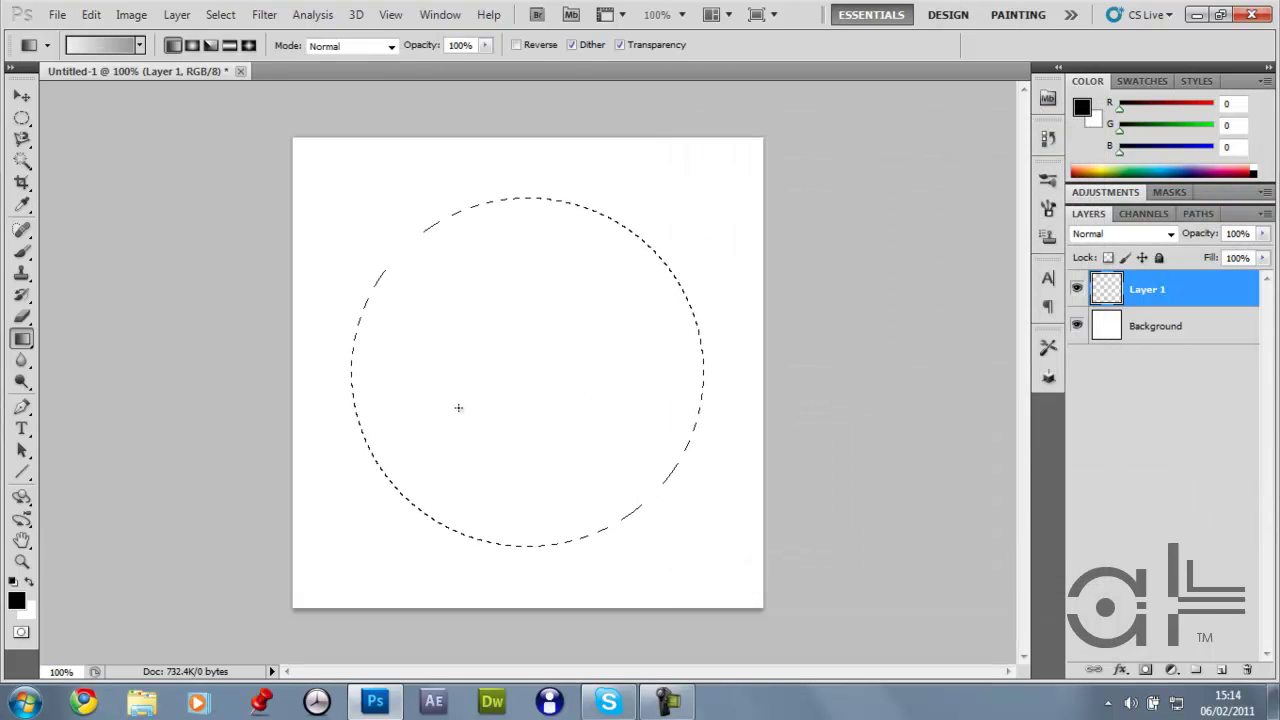
{"action": "left_click", "coordinate": [191, 45]}
Step: Try a radial gradient fill from the upper part of the circle to its bottom edge, and undo it
{"action": "left_click_drag", "start_coordinate": [529, 265], "coordinate": [521, 548]}
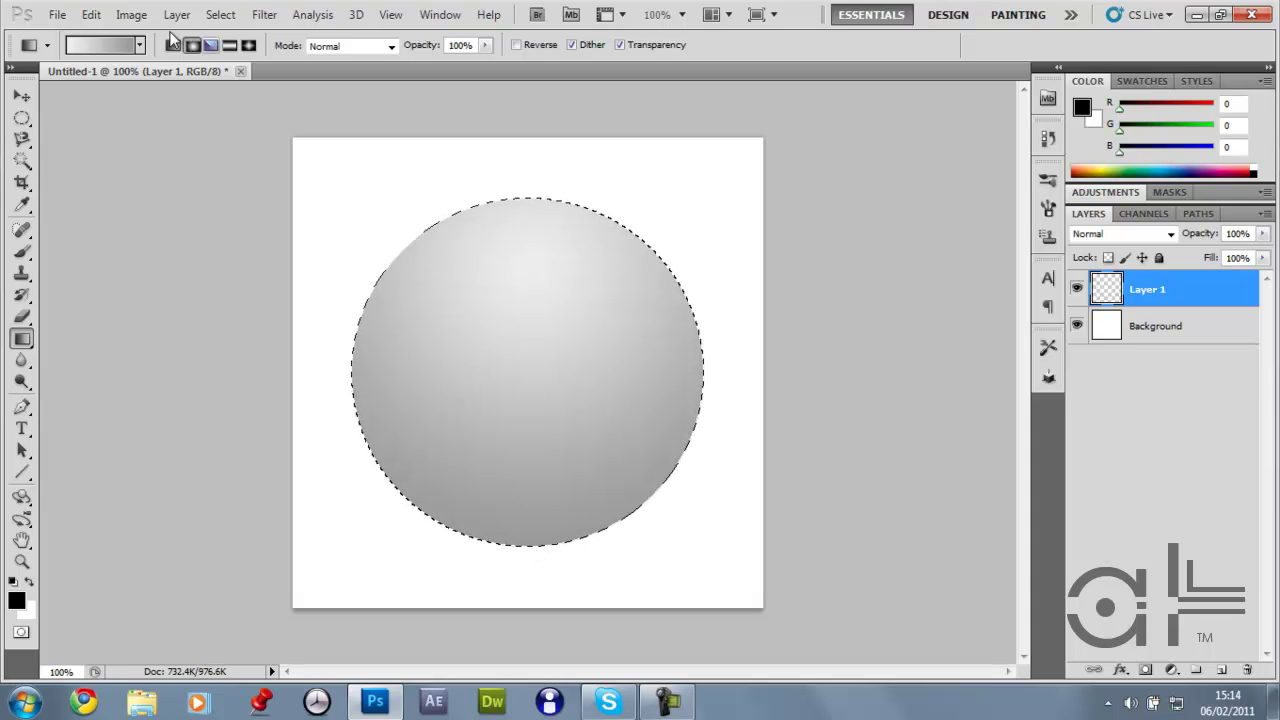
{"action": "key", "text": "ctrl+z"}
Step: Change the custom gradient's starting colour stop to white and accept the gradient
{"action": "left_click", "coordinate": [110, 46]}
{"action": "left_click", "coordinate": [716, 441]}
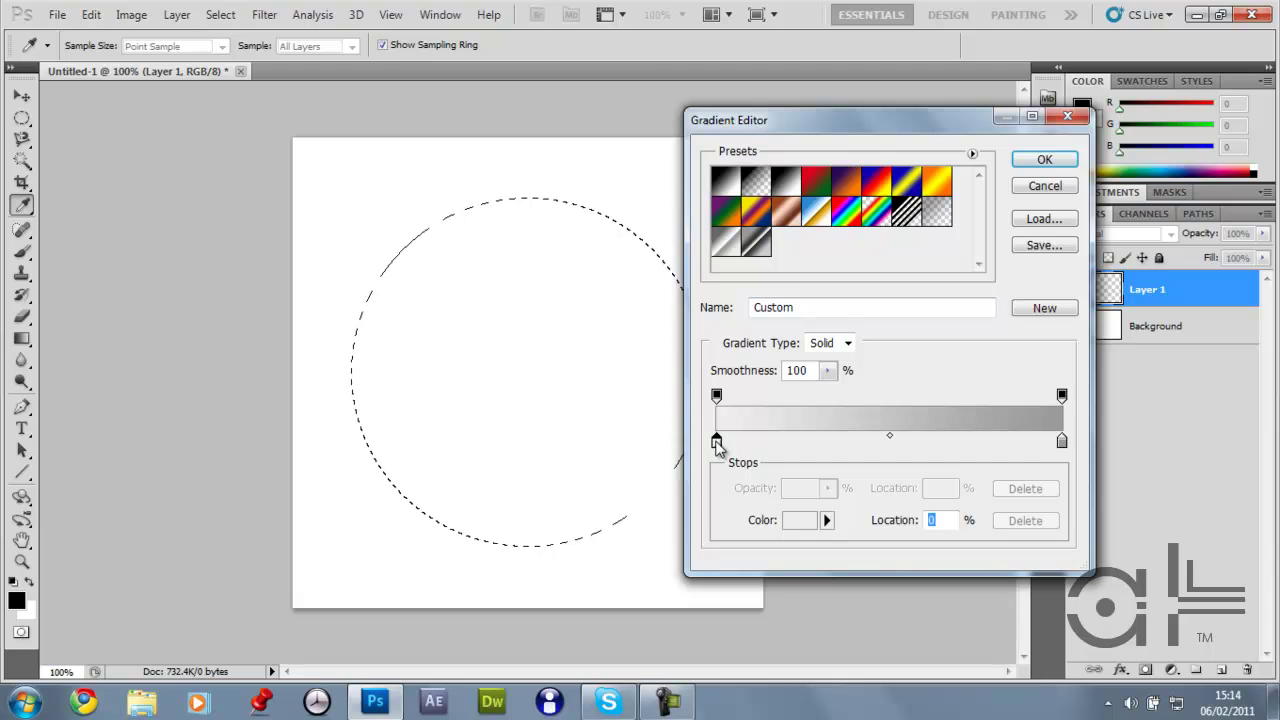
{"action": "double_click", "coordinate": [716, 441]}
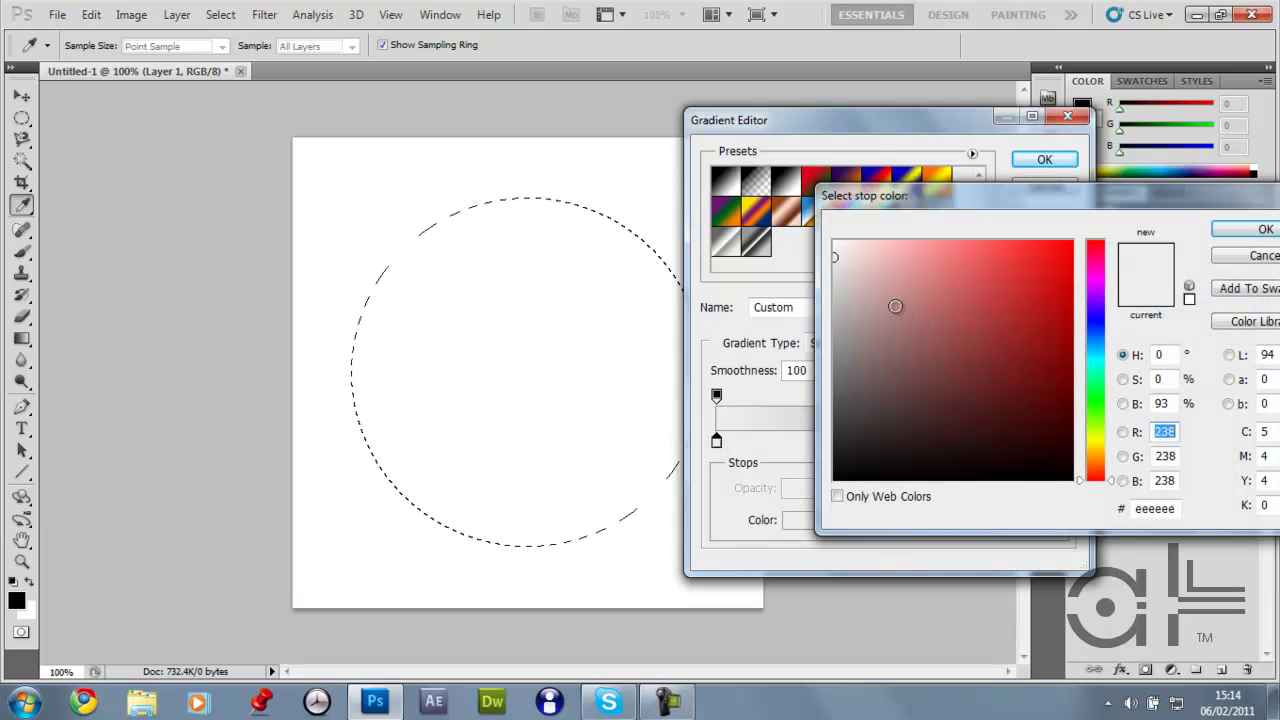
{"action": "left_click", "coordinate": [833, 241]}
{"action": "left_click", "coordinate": [1245, 229]}
{"action": "left_click", "coordinate": [1044, 159]}
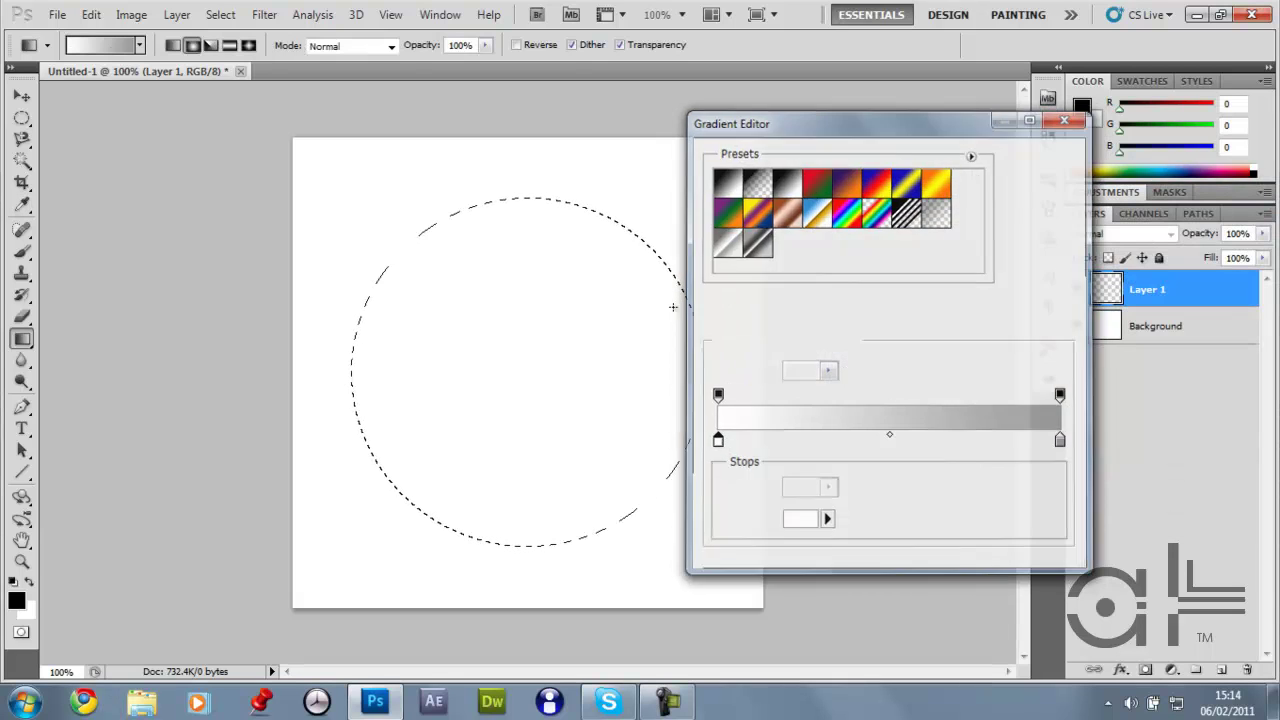
Step: Fill the circular selection with the radial gradient from its upper part to its bottom edge, and deselect
{"action": "left_click_drag", "start_coordinate": [529, 267], "coordinate": [535, 545]}
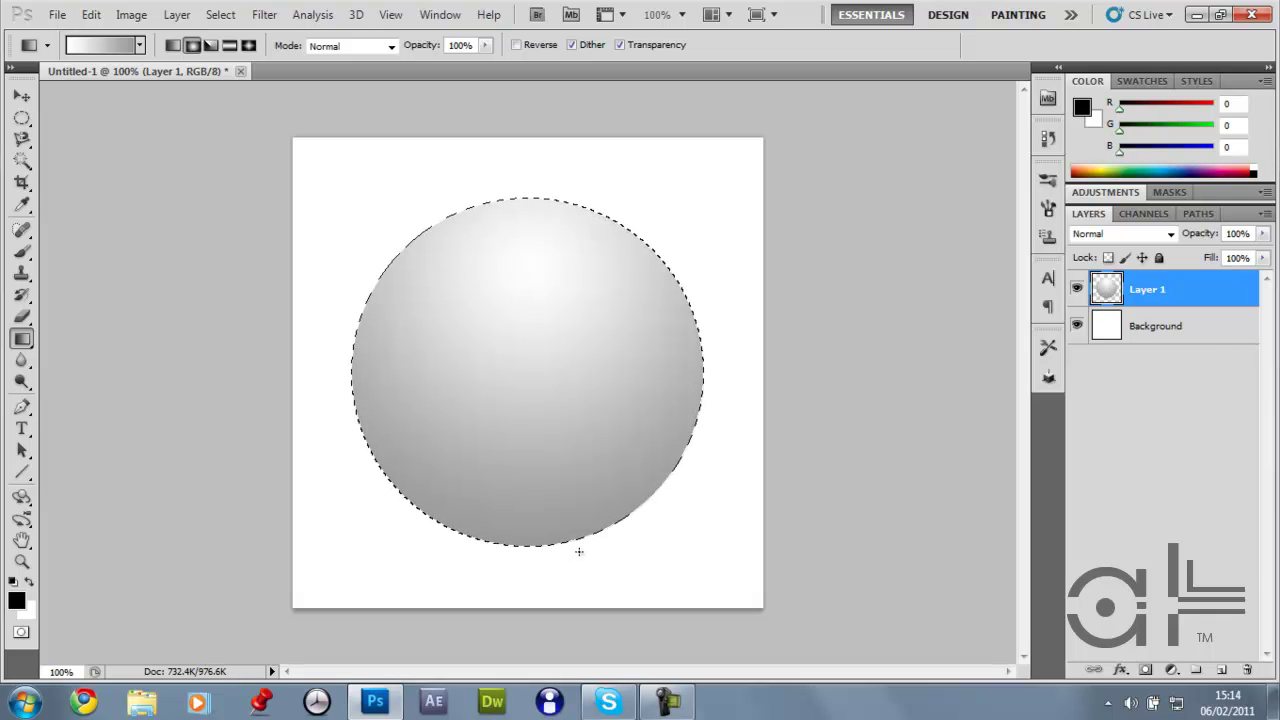
{"action": "key", "text": "ctrl+d"}
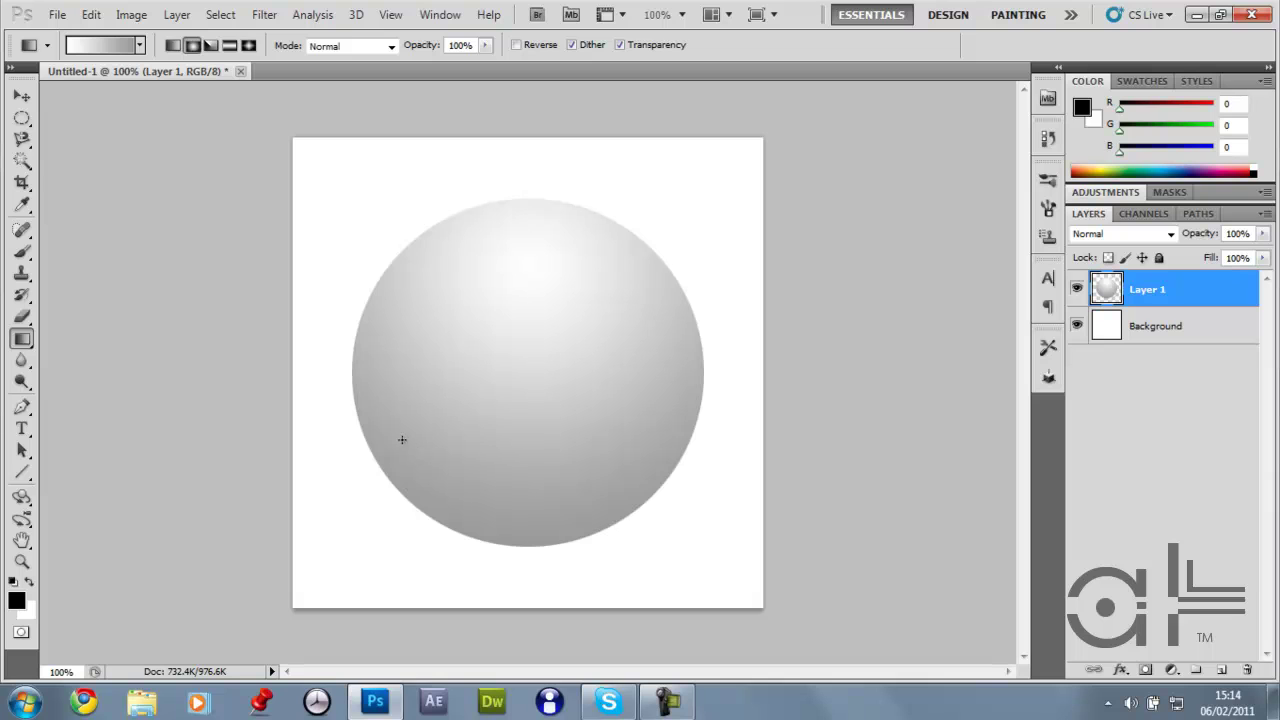
{"action": "key", "text": "v"}
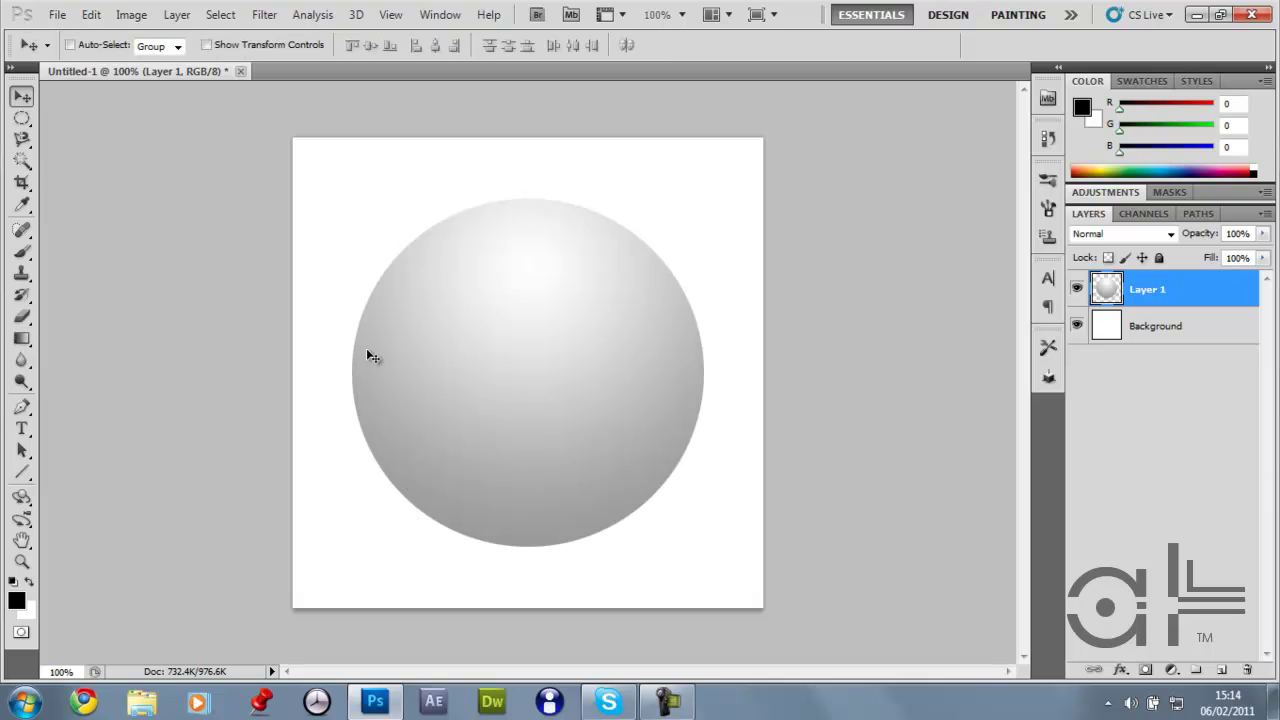
Step: Add a drop shadow to the circle's layer with a distance of 2 px and an opacity of 100%
{"action": "double_click", "coordinate": [1213, 297]}
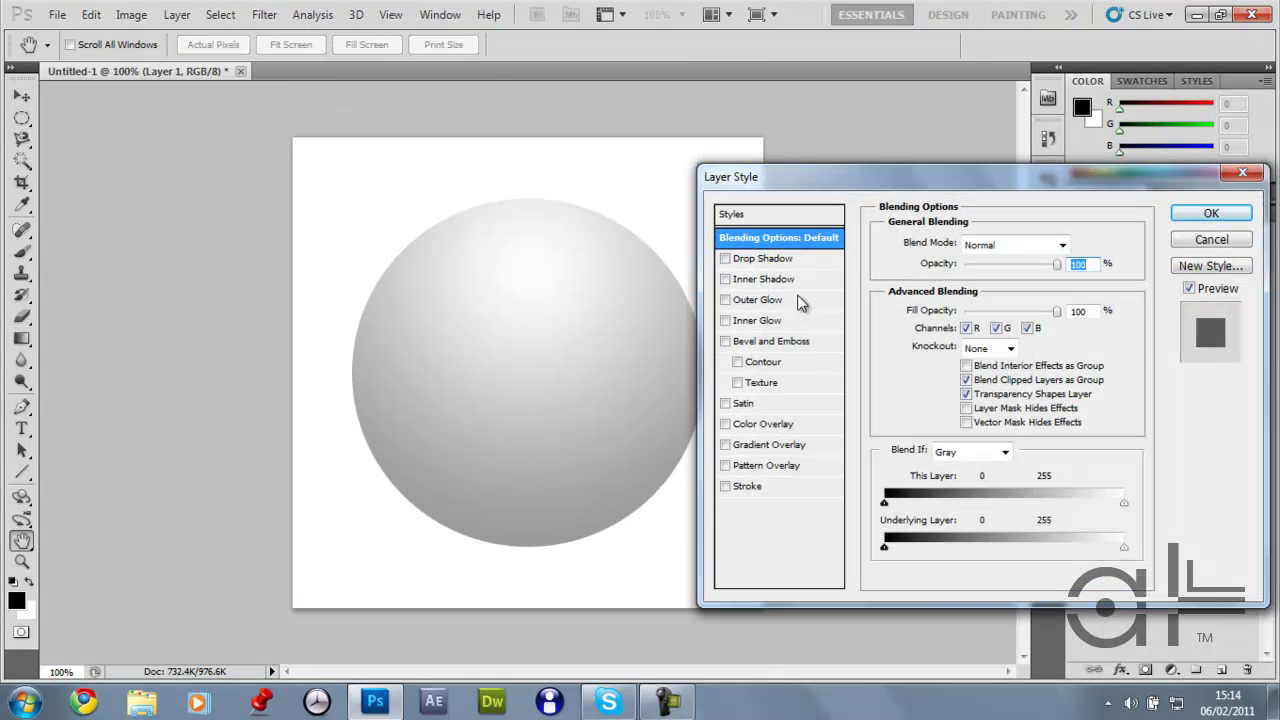
{"action": "left_click", "coordinate": [797, 262]}
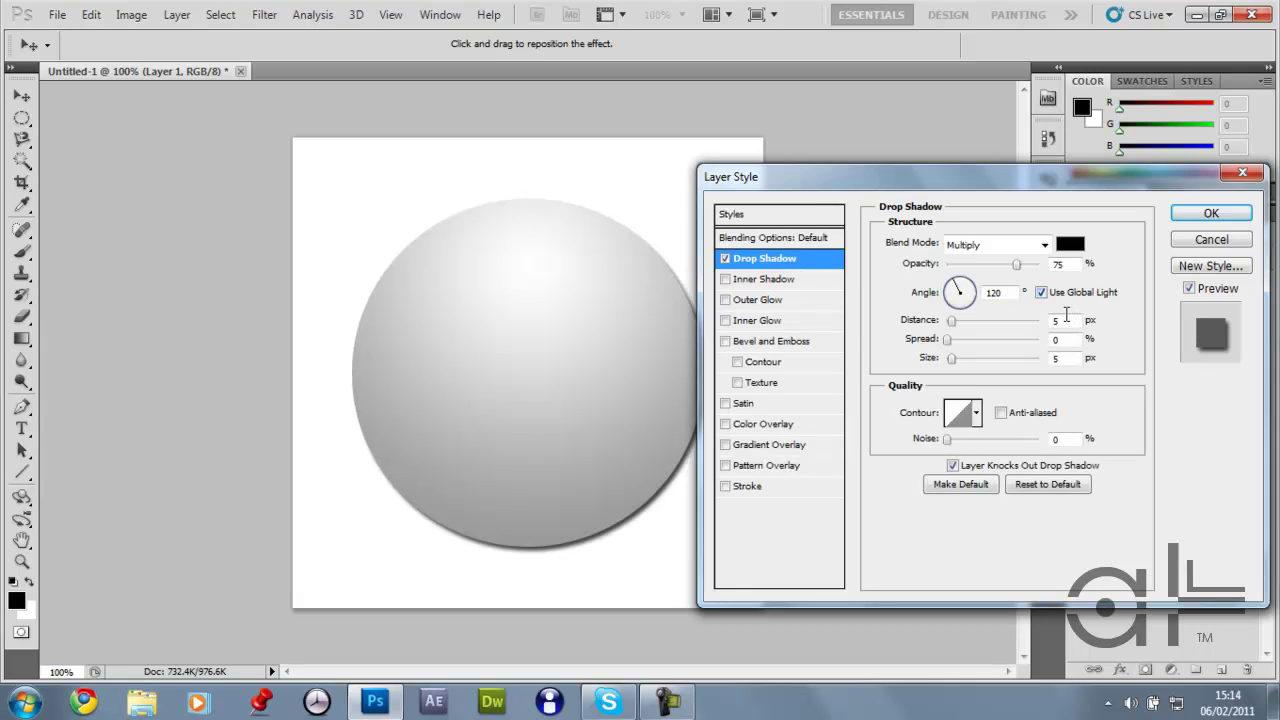
{"action": "left_click_drag", "start_coordinate": [912, 330], "coordinate": [909, 330]}
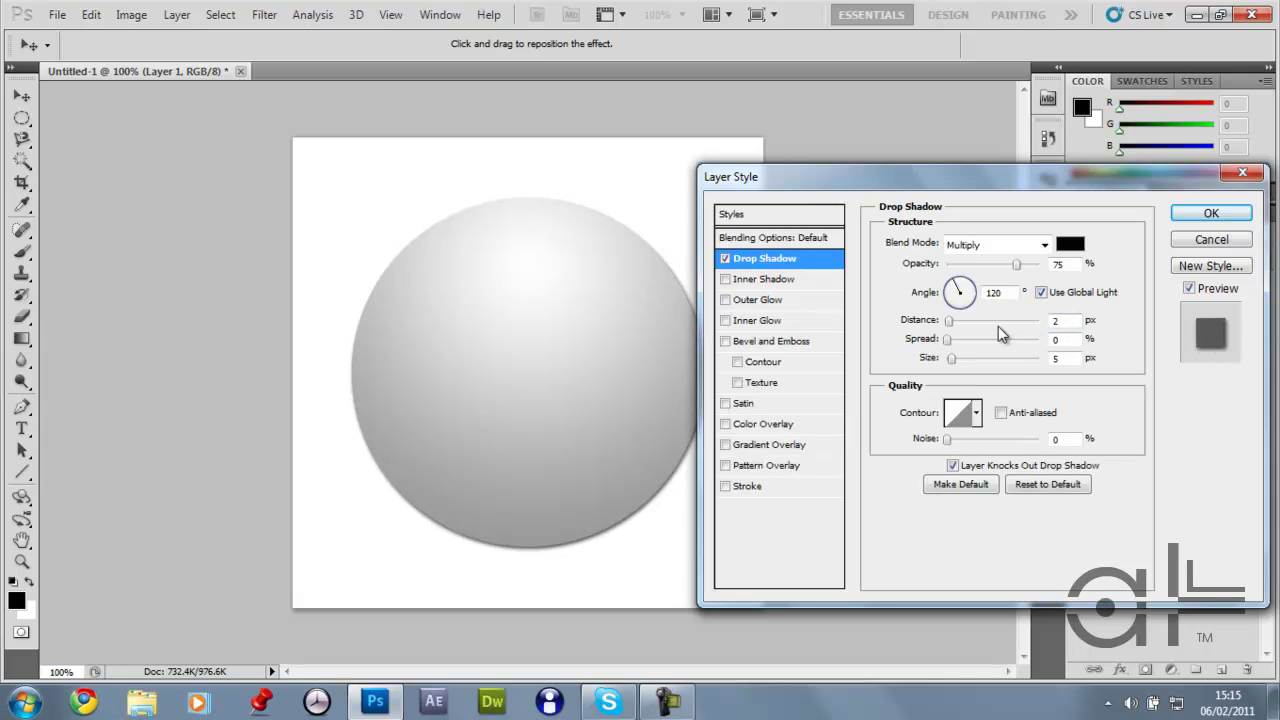
{"action": "left_click_drag", "start_coordinate": [1016, 264], "coordinate": [1113, 268]}
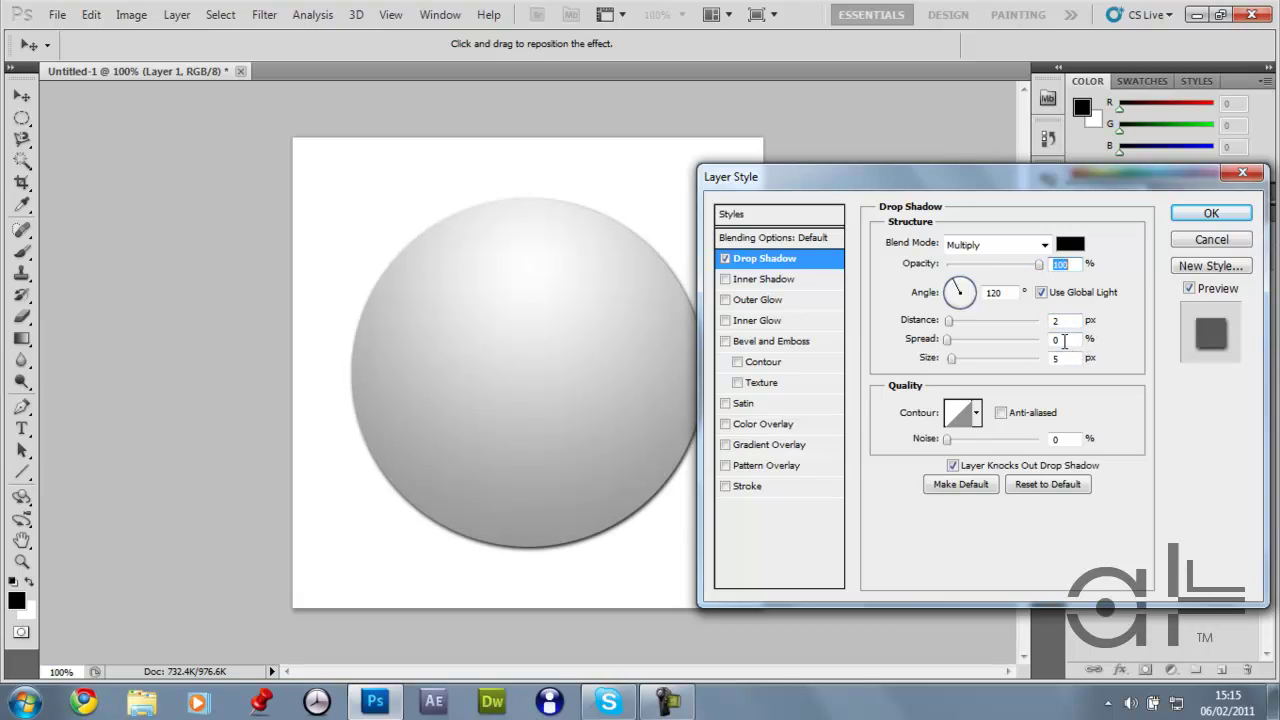
Step: Set the drop shadow's spread to 5% and its size to 10 px, and apply the layer style
{"action": "left_click", "coordinate": [1063, 340]}
{"action": "type", "text": "15"}
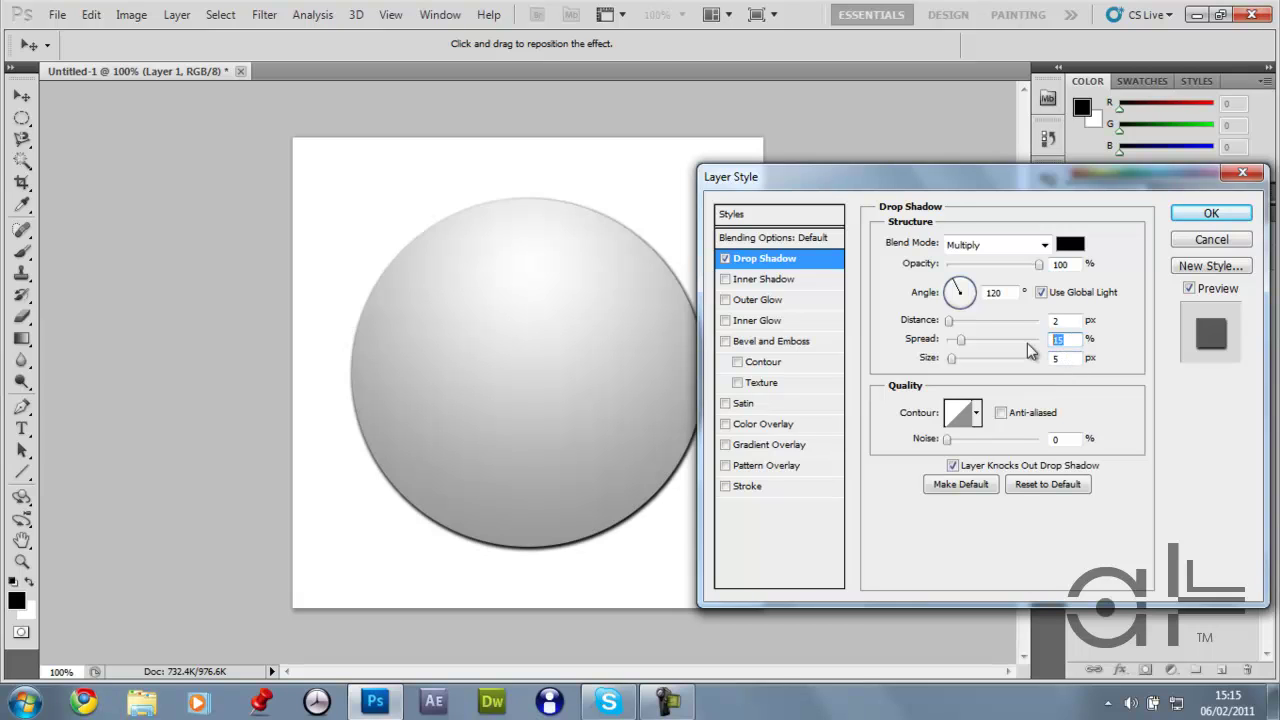
{"action": "type", "text": "5"}
{"action": "left_click", "coordinate": [1062, 358]}
{"action": "type", "text": "10"}
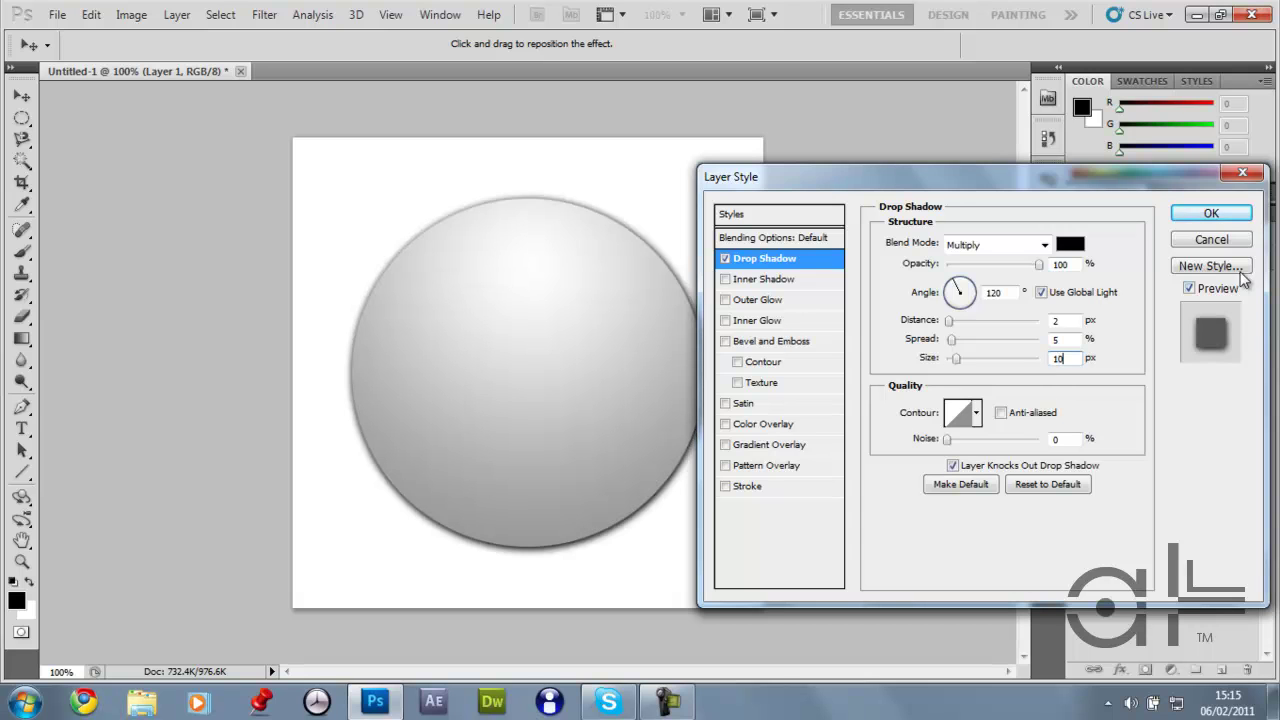
{"action": "left_click", "coordinate": [1218, 215]}
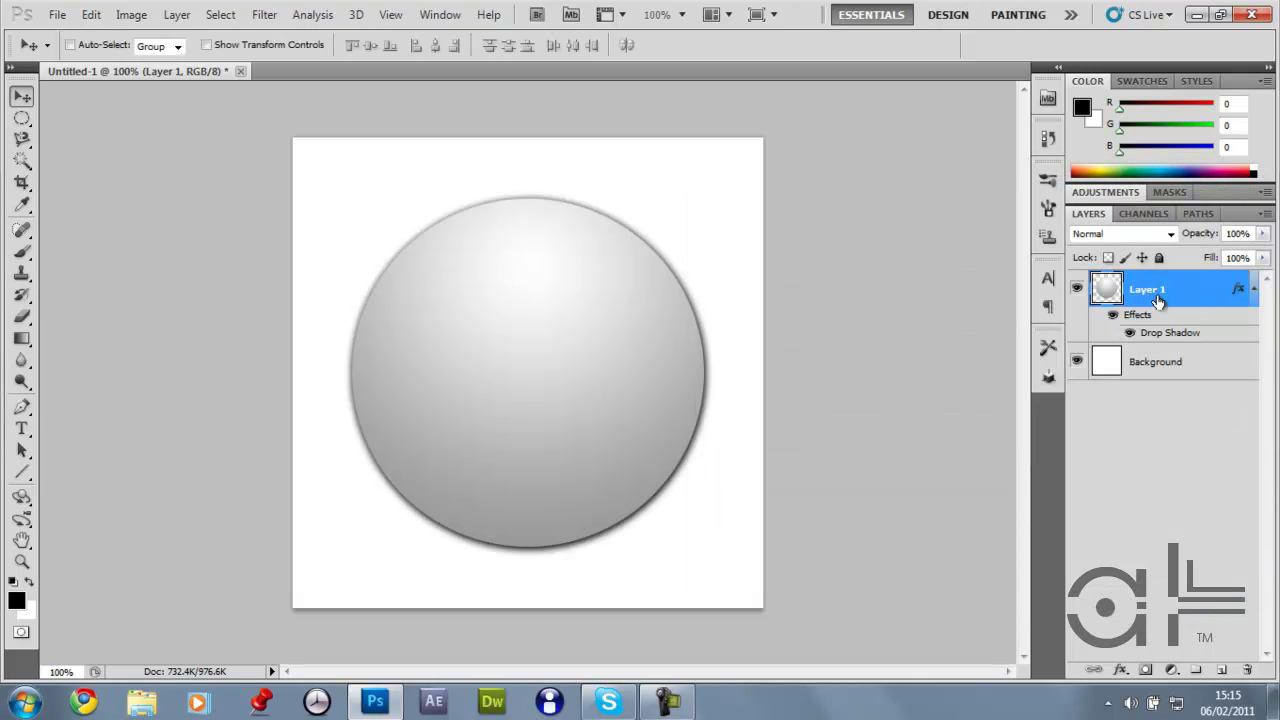
Step: Add an inner shadow to the grey circle's layer with a distance of 0 px and a size of 10 px
{"action": "double_click", "coordinate": [1207, 295]}
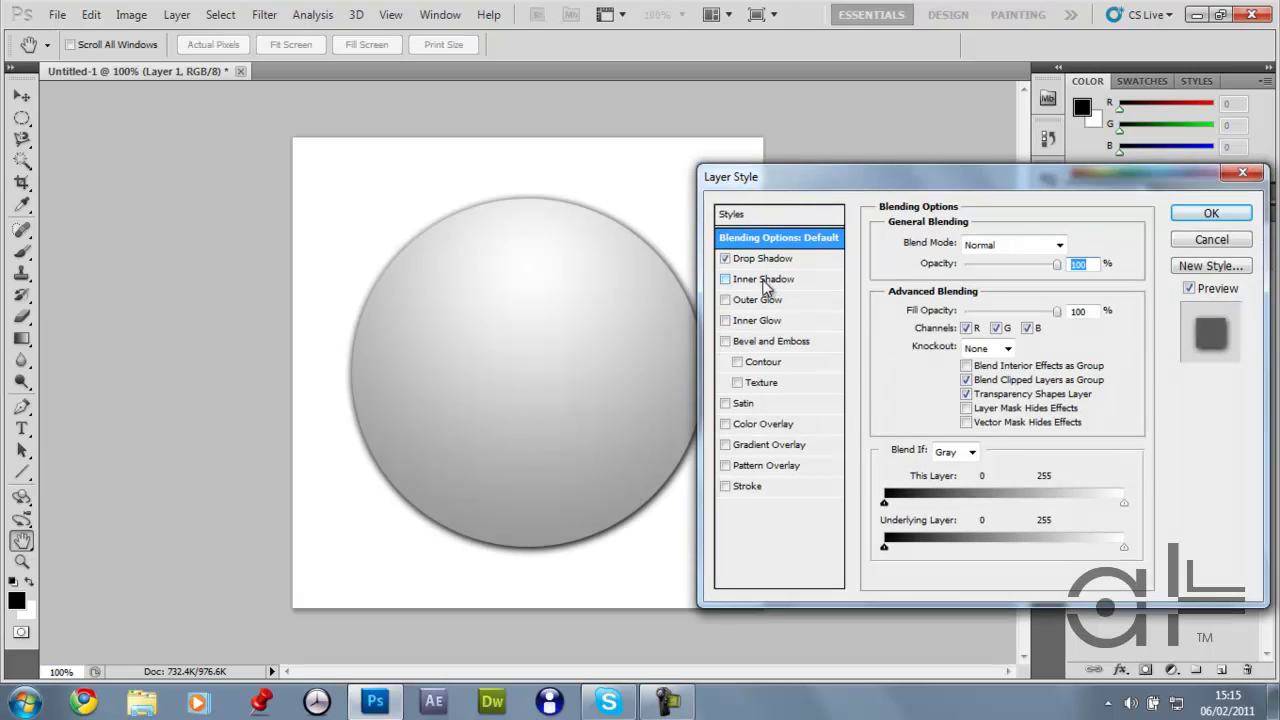
{"action": "left_click", "coordinate": [763, 284]}
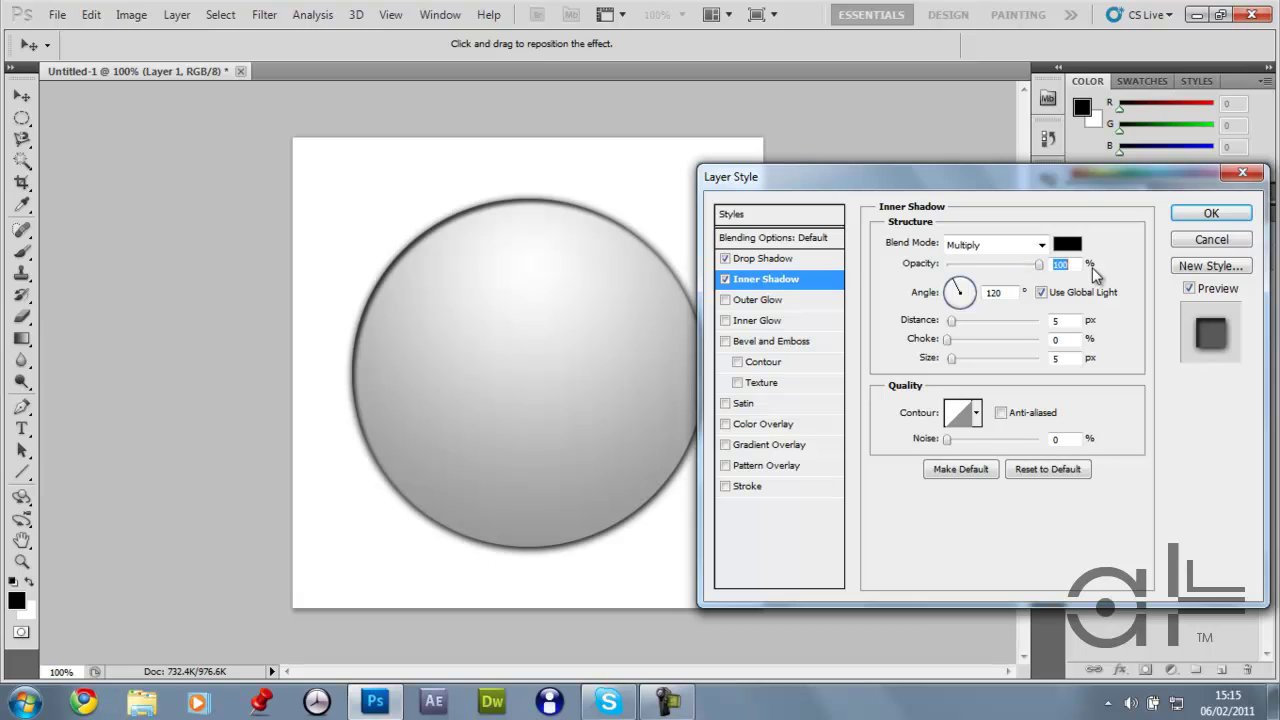
{"action": "left_click", "coordinate": [1077, 321]}
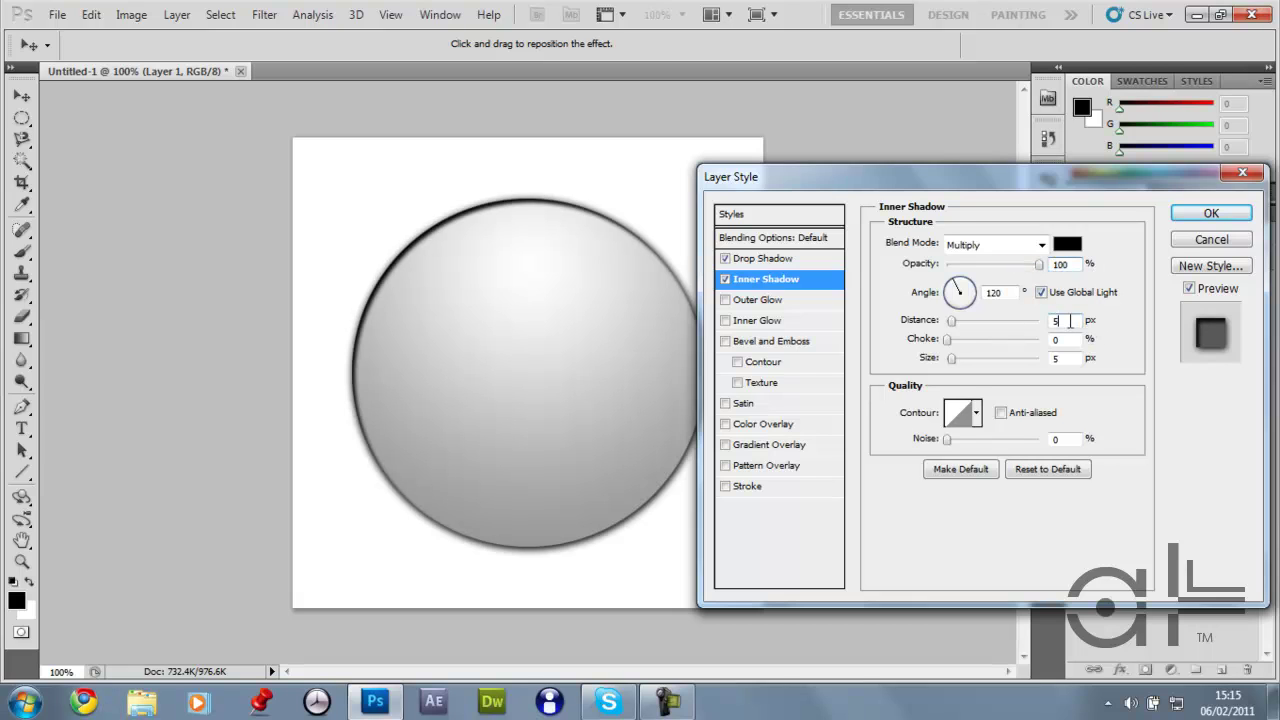
{"action": "left_click_drag", "start_coordinate": [951, 321], "coordinate": [946, 322]}
{"action": "key", "text": "Tab"}
{"action": "key", "text": "Tab"}
{"action": "type", "text": "10"}
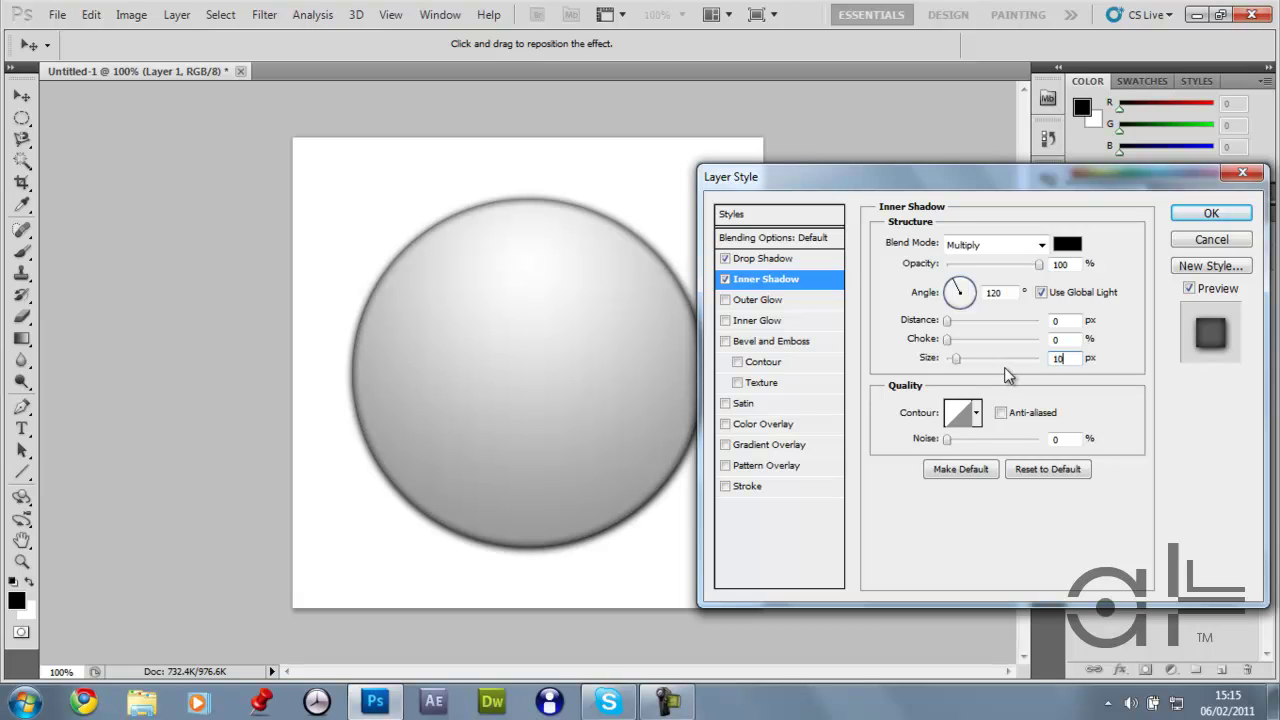
Step: Try an inner shadow size of 5 px, and set it back to 10 px
{"action": "key", "text": "BackSpace"}
{"action": "key", "text": "BackSpace"}
{"action": "type", "text": "5"}
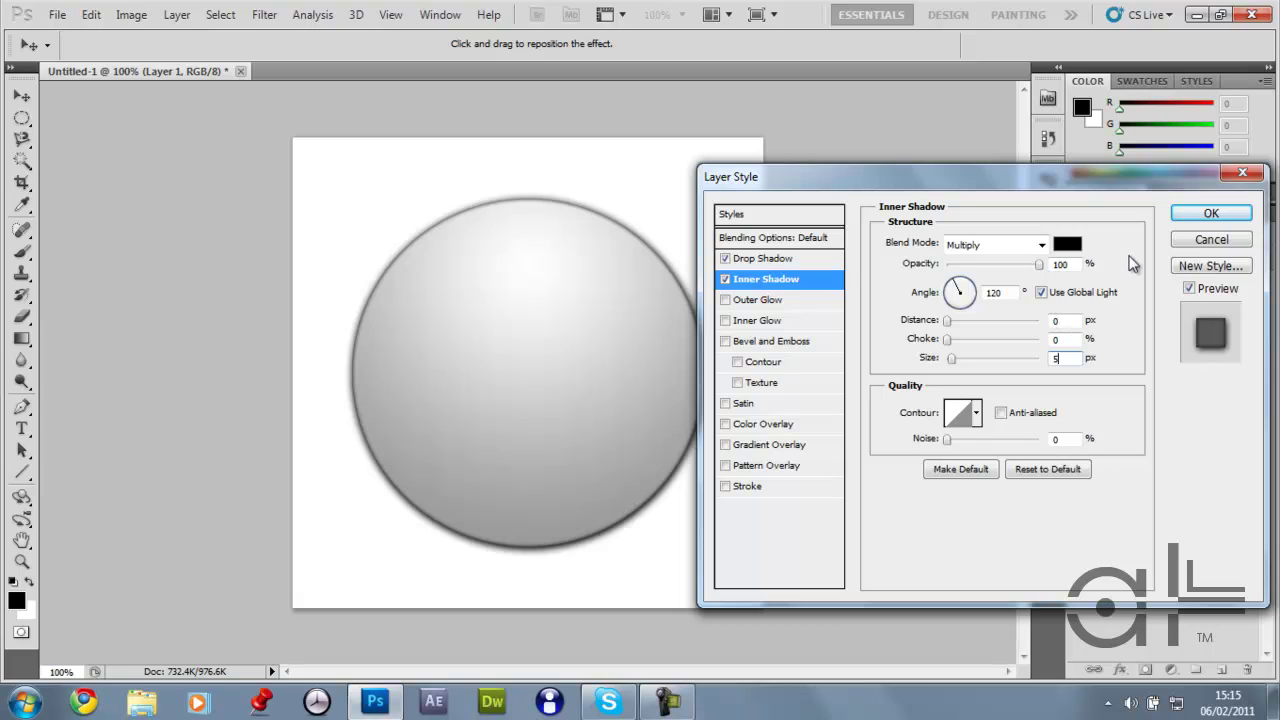
{"action": "left_click_drag", "start_coordinate": [1072, 360], "coordinate": [1020, 364]}
{"action": "type", "text": "10"}
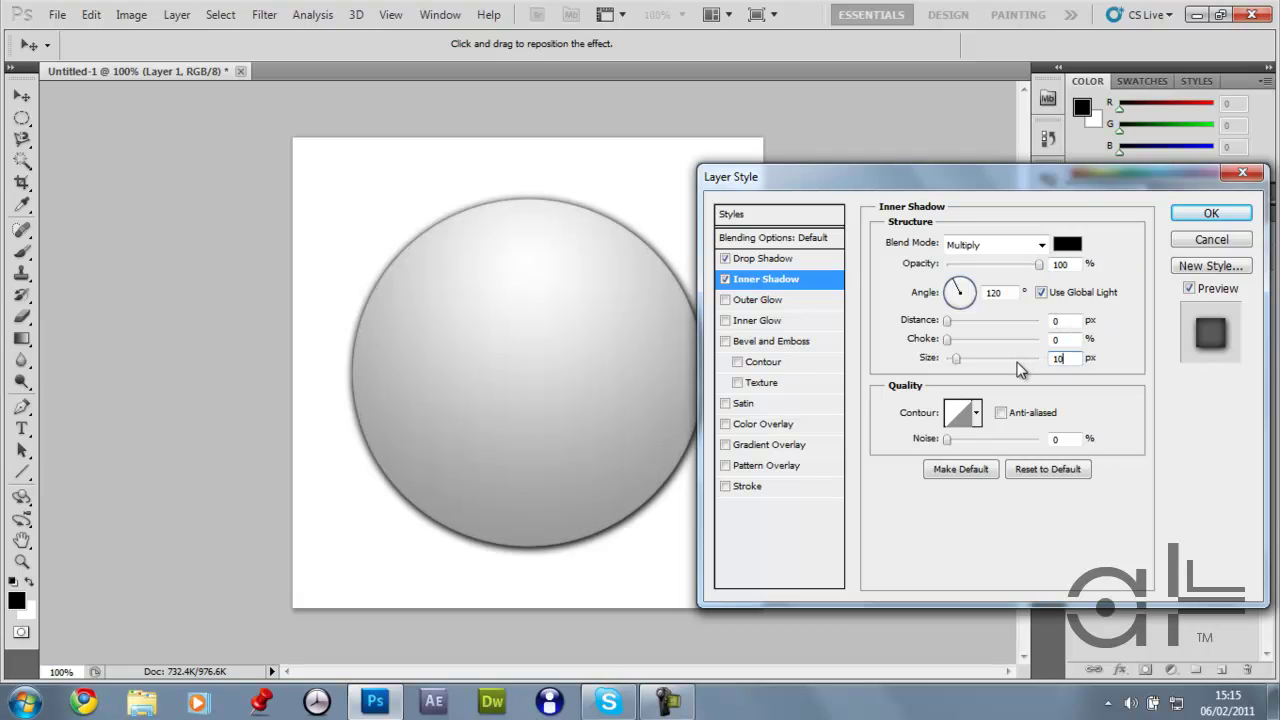
Step: Set the inner shadow's opacity to 75% and apply the layer style
{"action": "left_click_drag", "start_coordinate": [1077, 266], "coordinate": [1025, 265]}
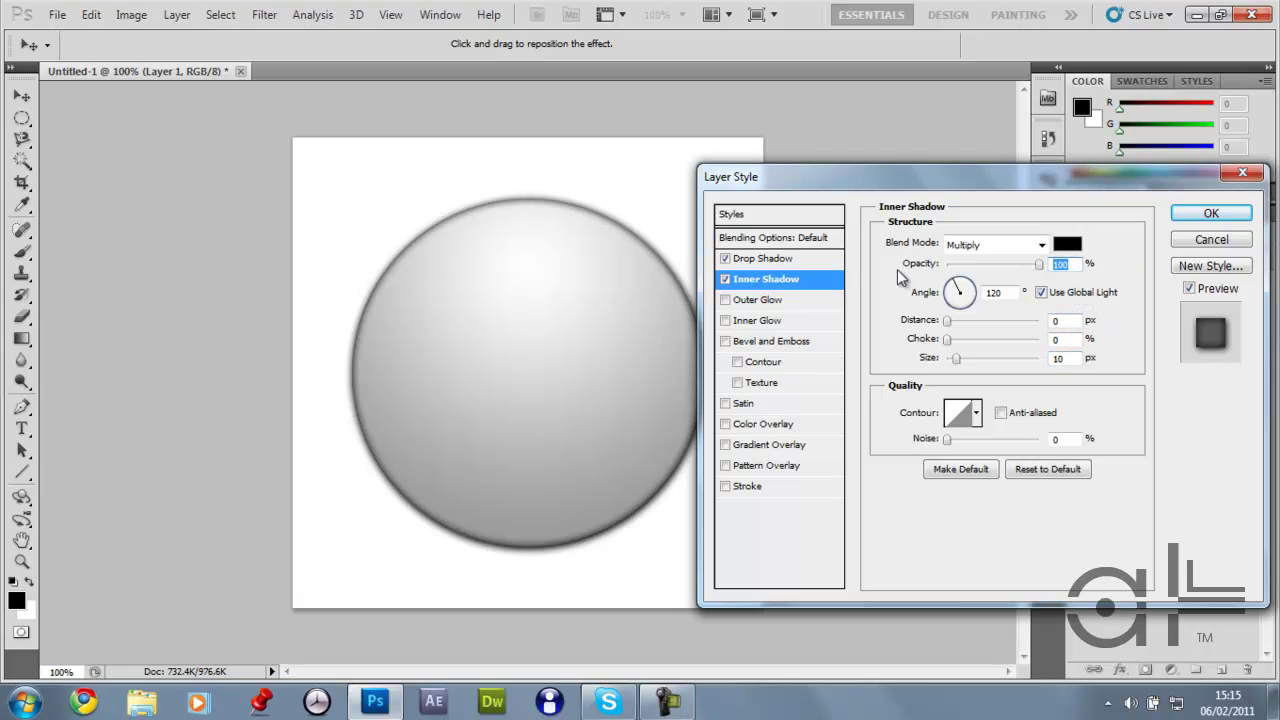
{"action": "type", "text": "75"}
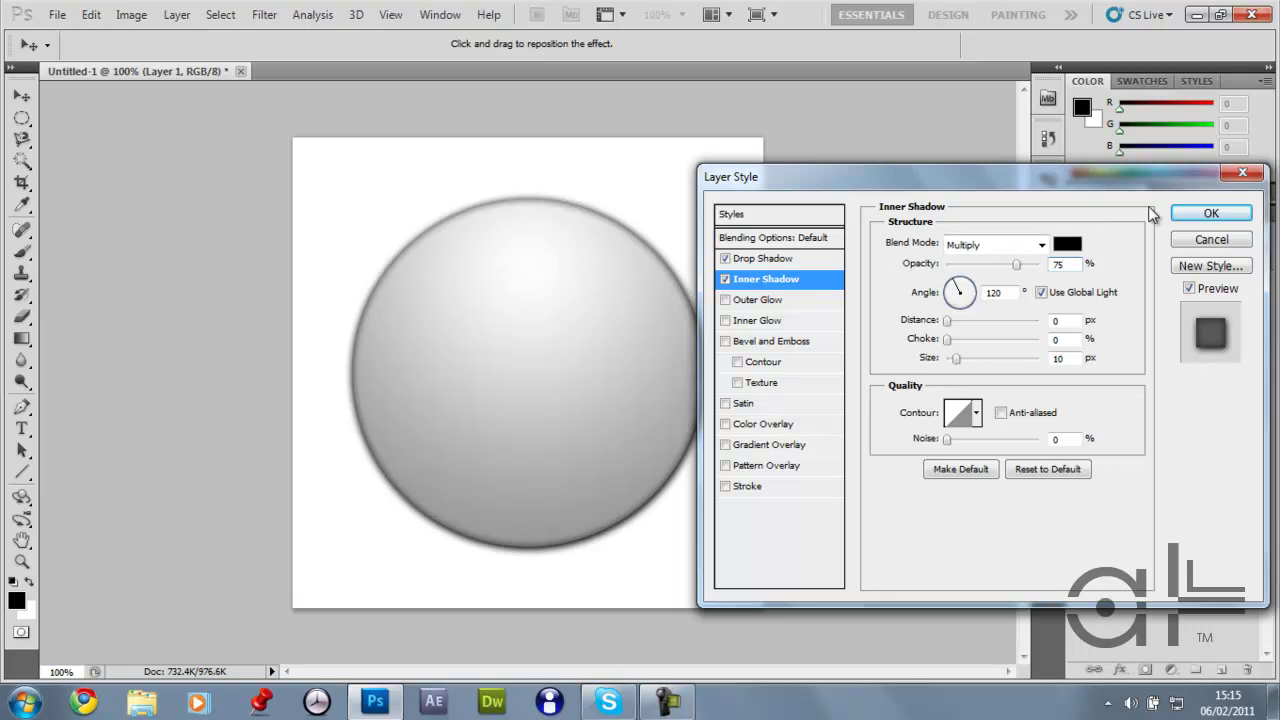
{"action": "left_click", "coordinate": [1200, 214]}
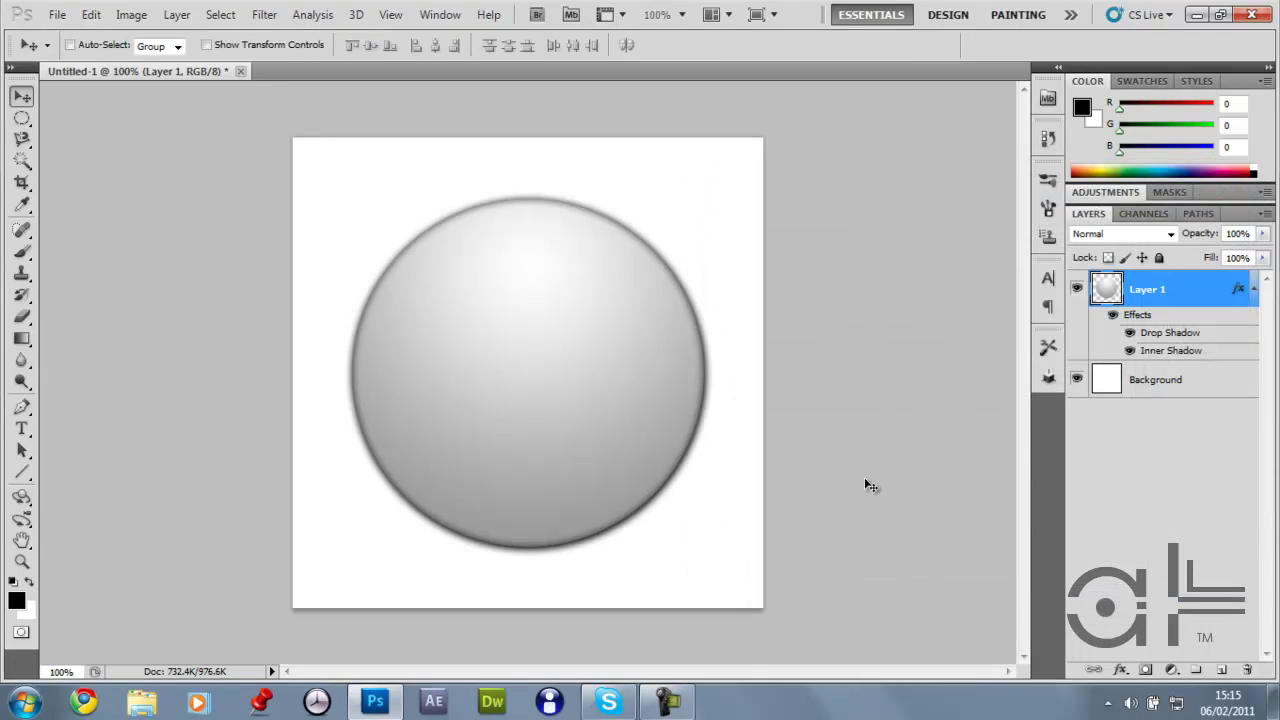
Step: Add a new layer, load the grey circle's outline as a selection, fill it with black, and deselect
{"action": "left_click", "coordinate": [1222, 670]}
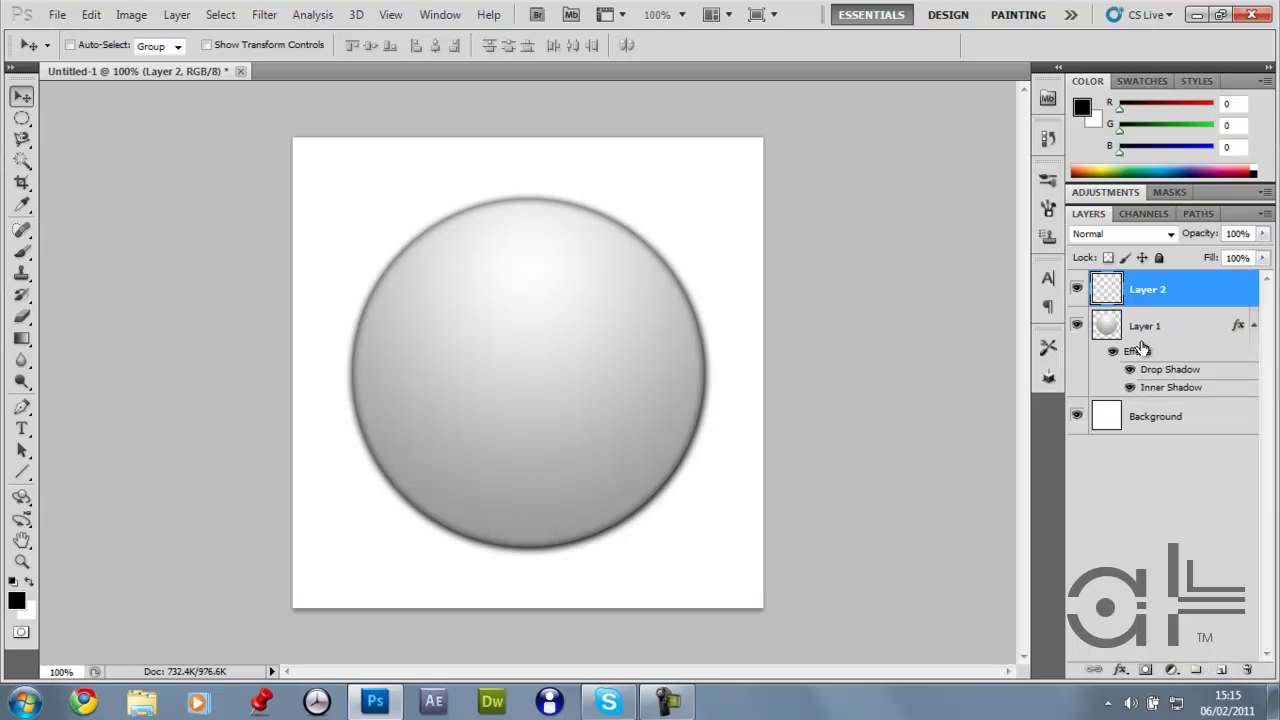
{"action": "left_click", "coordinate": [1114, 330], "text": "ctrl"}
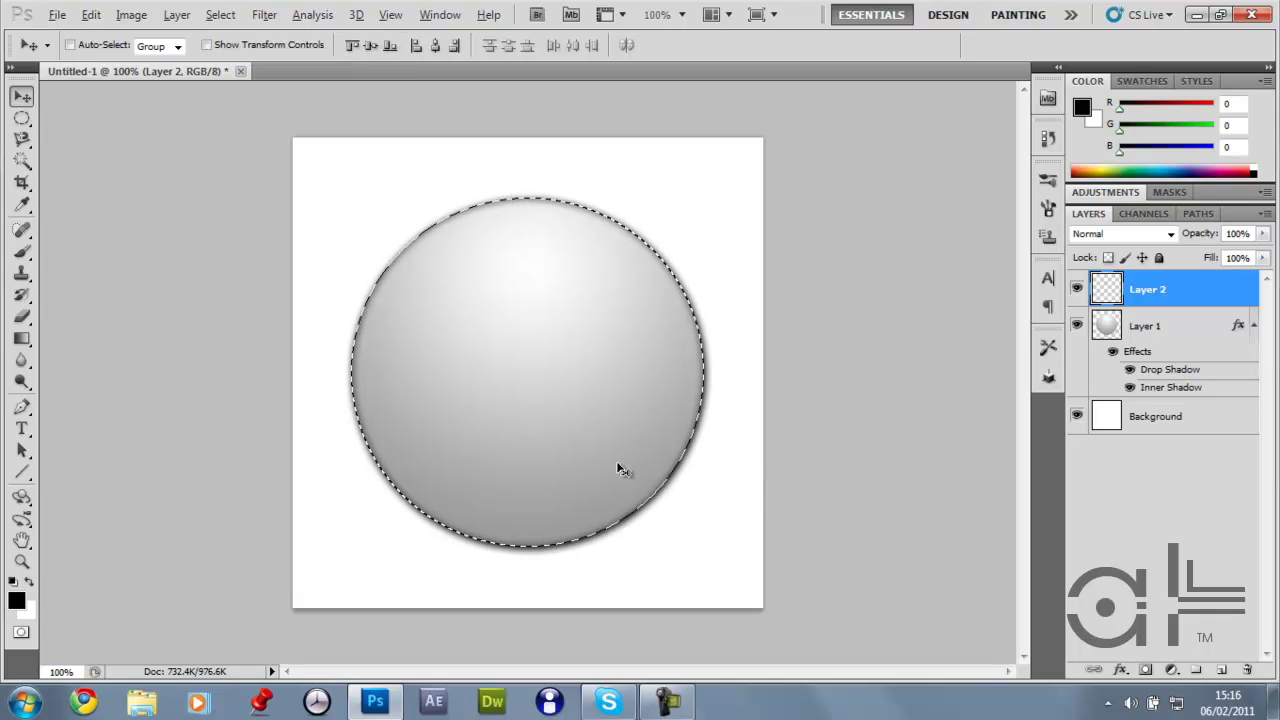
{"action": "key", "text": "alt+BackSpace"}
{"action": "key", "text": "ctrl+d"}
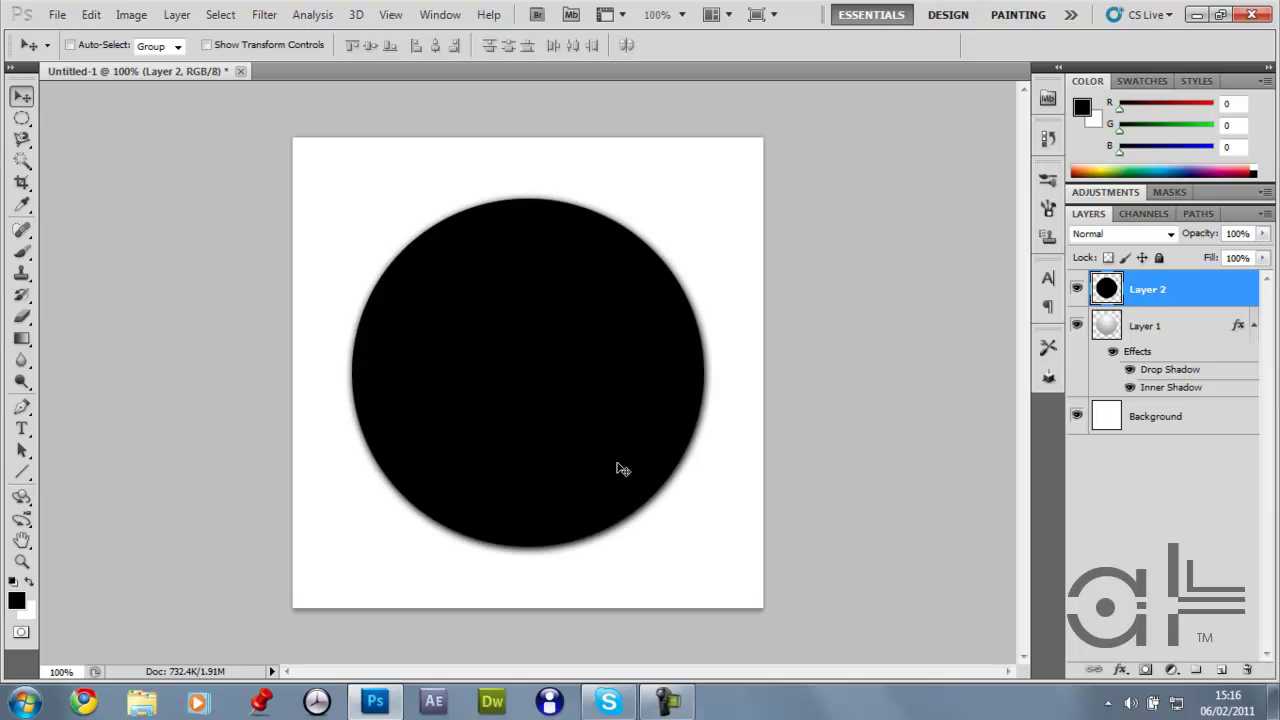
Step: Scale the black circle to about 77.7% around its centre, and add a new layer clipped to it
{"action": "key", "text": "ctrl+t"}
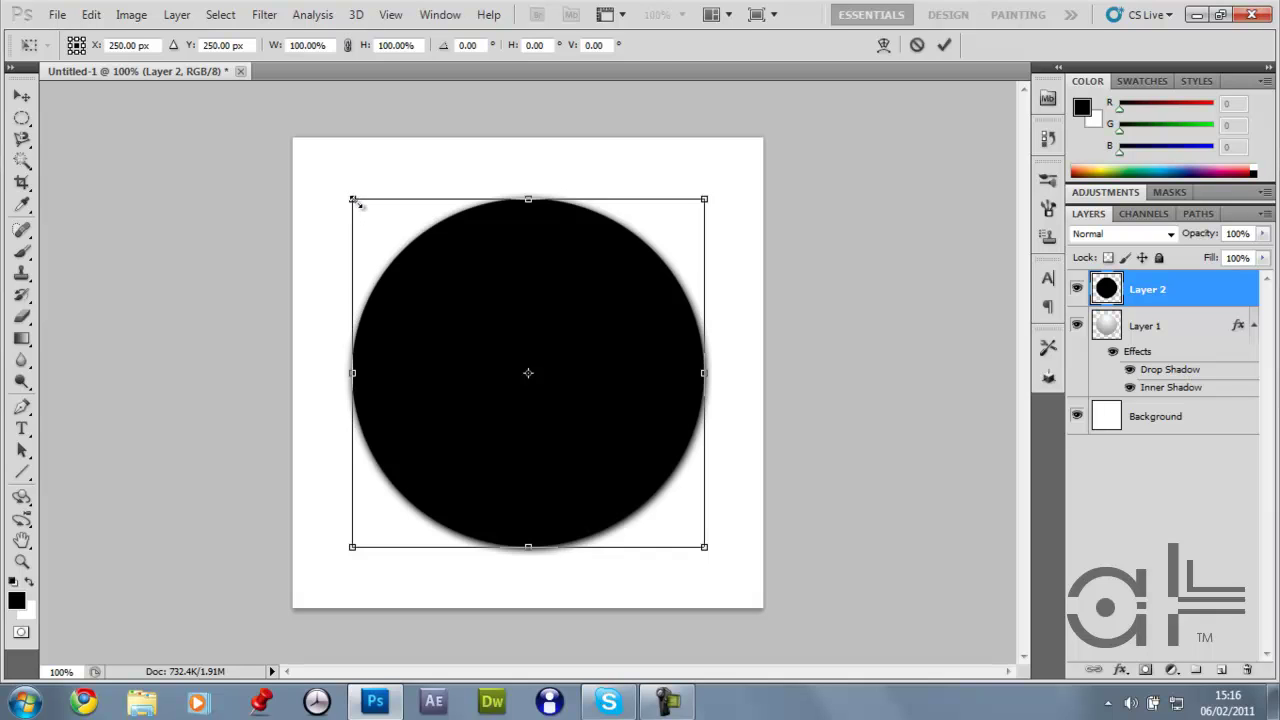
{"action": "left_click_drag", "start_coordinate": [354, 202], "coordinate": [389, 246]}
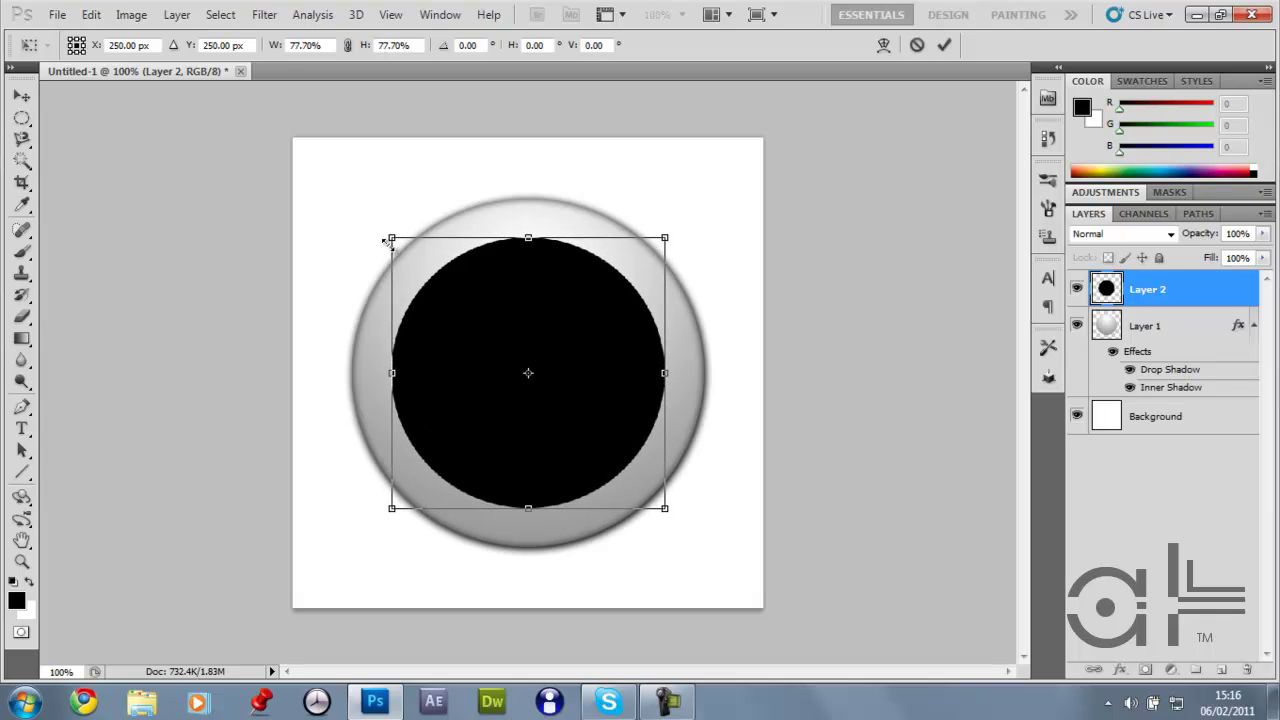
{"action": "key", "text": "Return"}
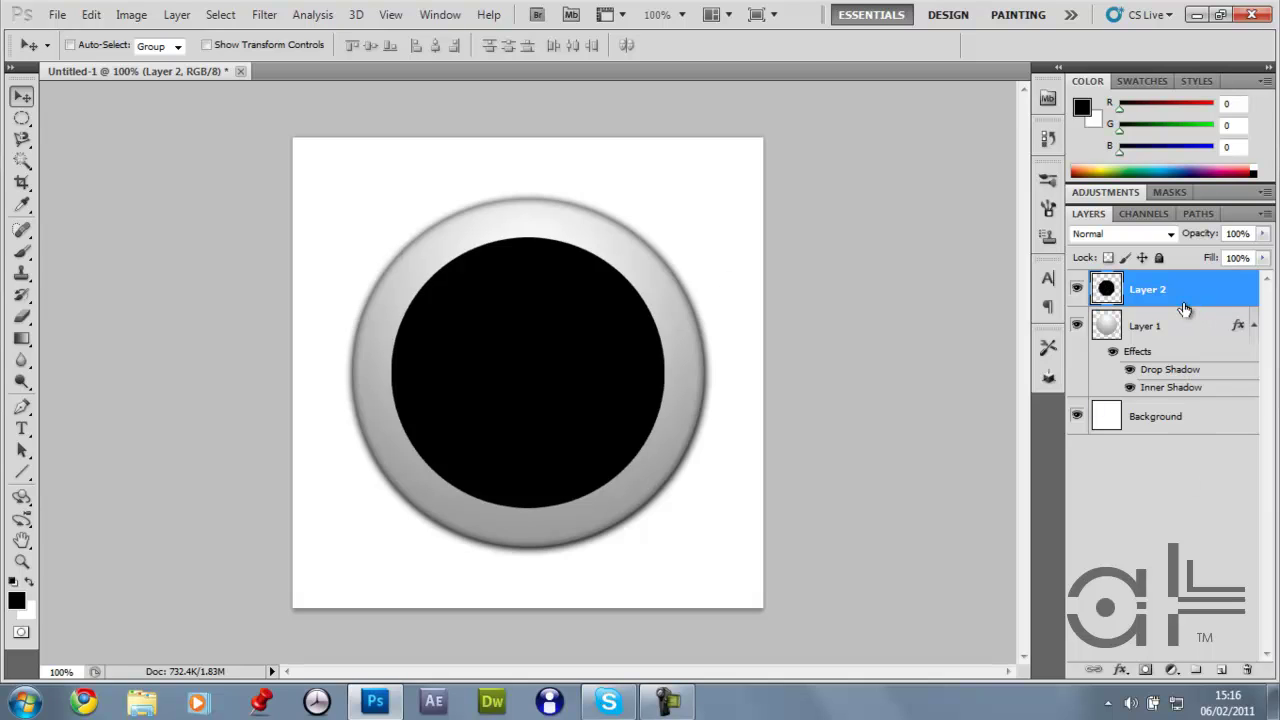
{"action": "left_click", "coordinate": [1221, 669]}
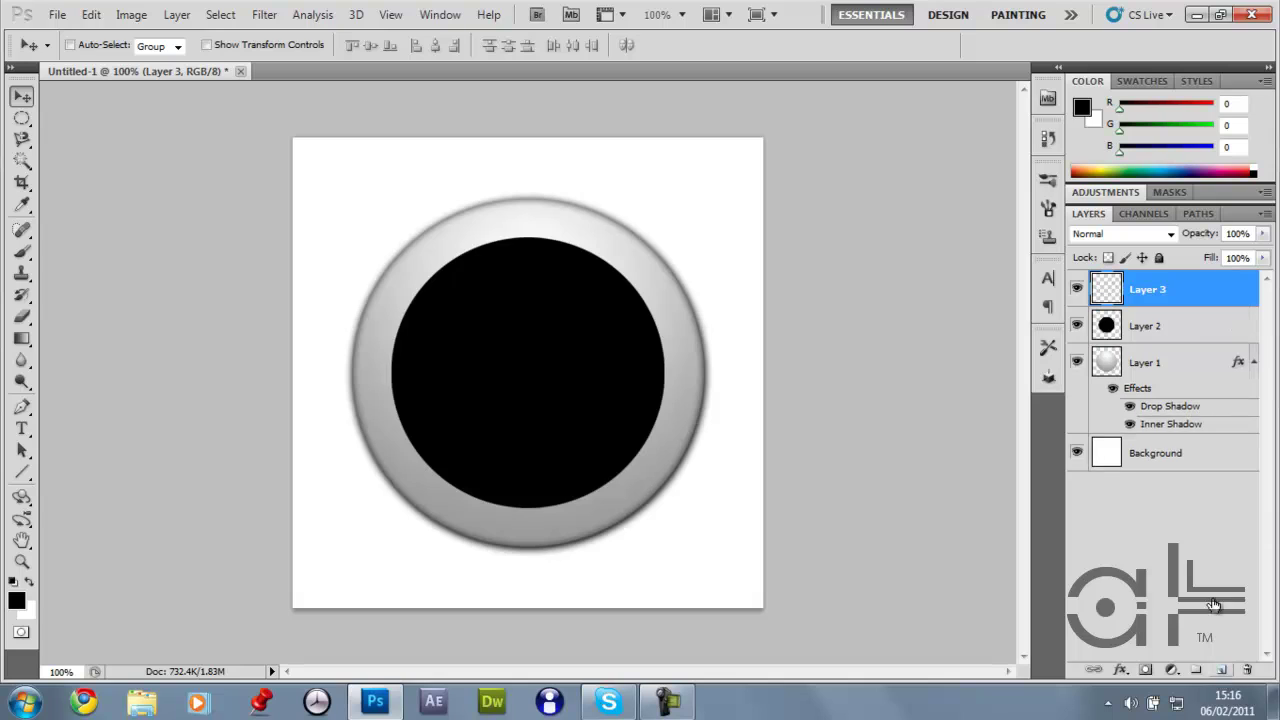
{"action": "left_click", "coordinate": [1198, 307], "text": "alt"}
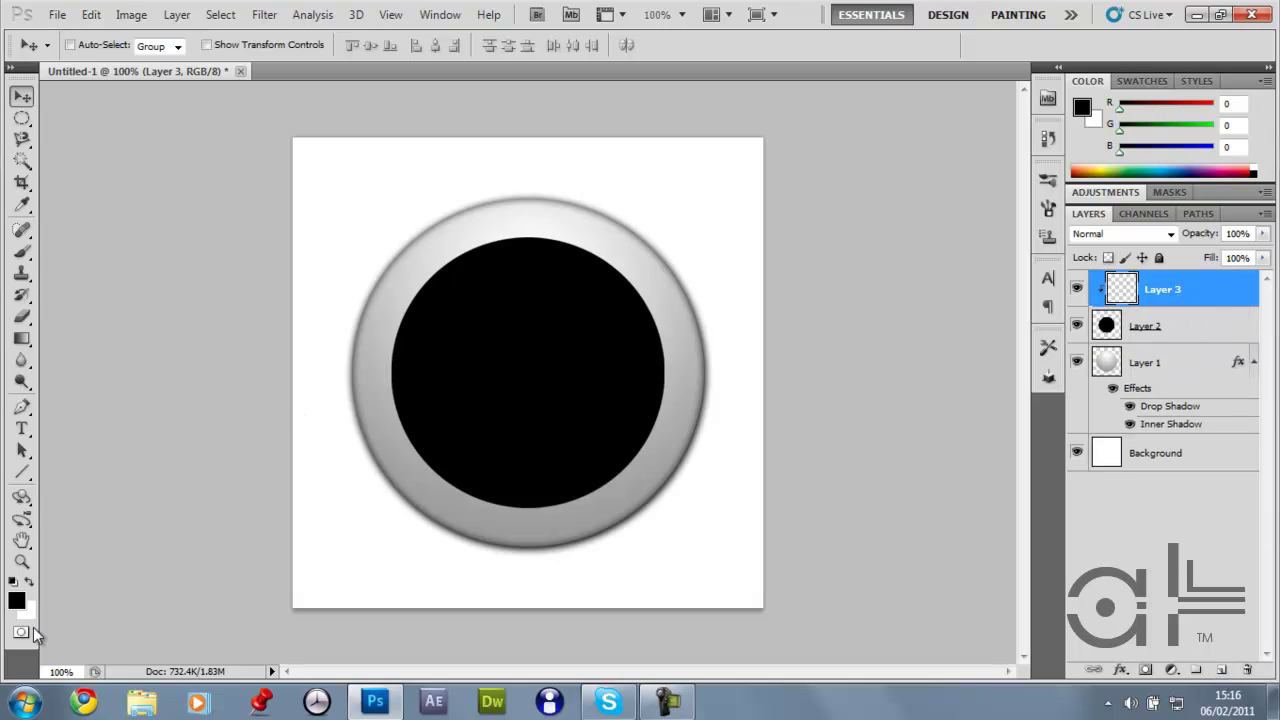
Step: Try green hues from 120° downward for the foreground colour, and set its hue to 75°
{"action": "left_click", "coordinate": [16, 600]}
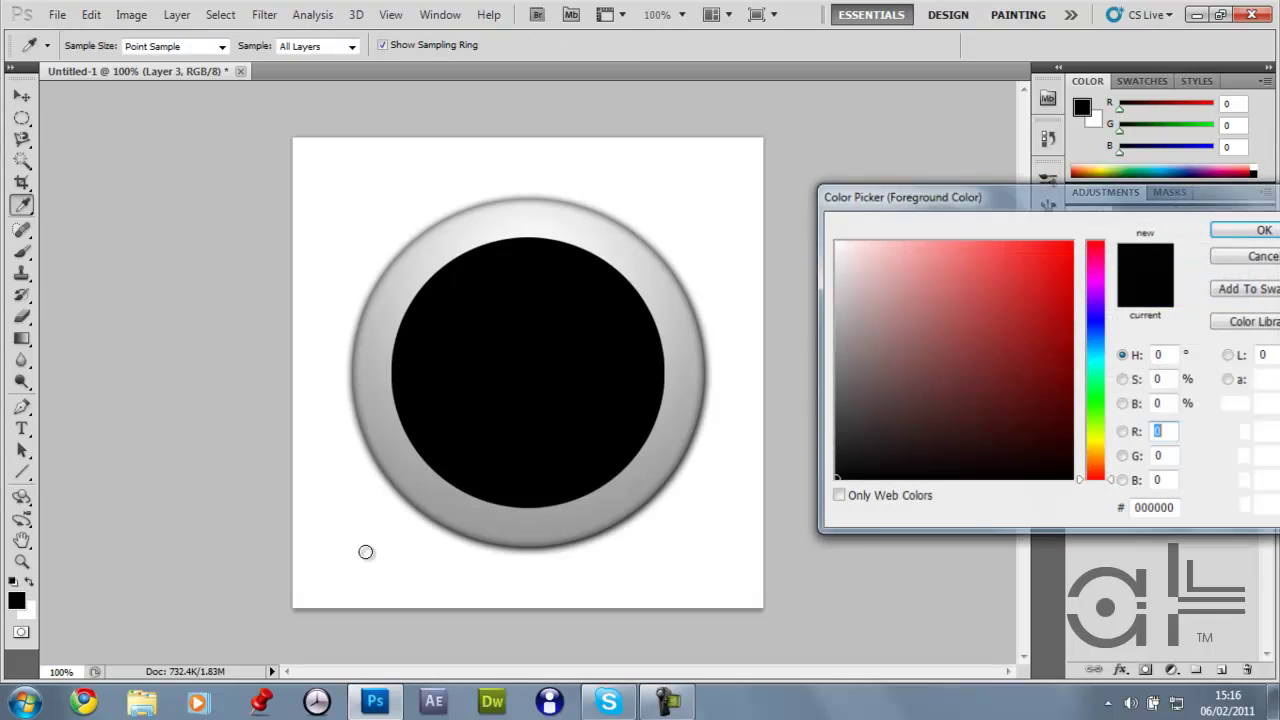
{"action": "left_click", "coordinate": [1170, 354]}
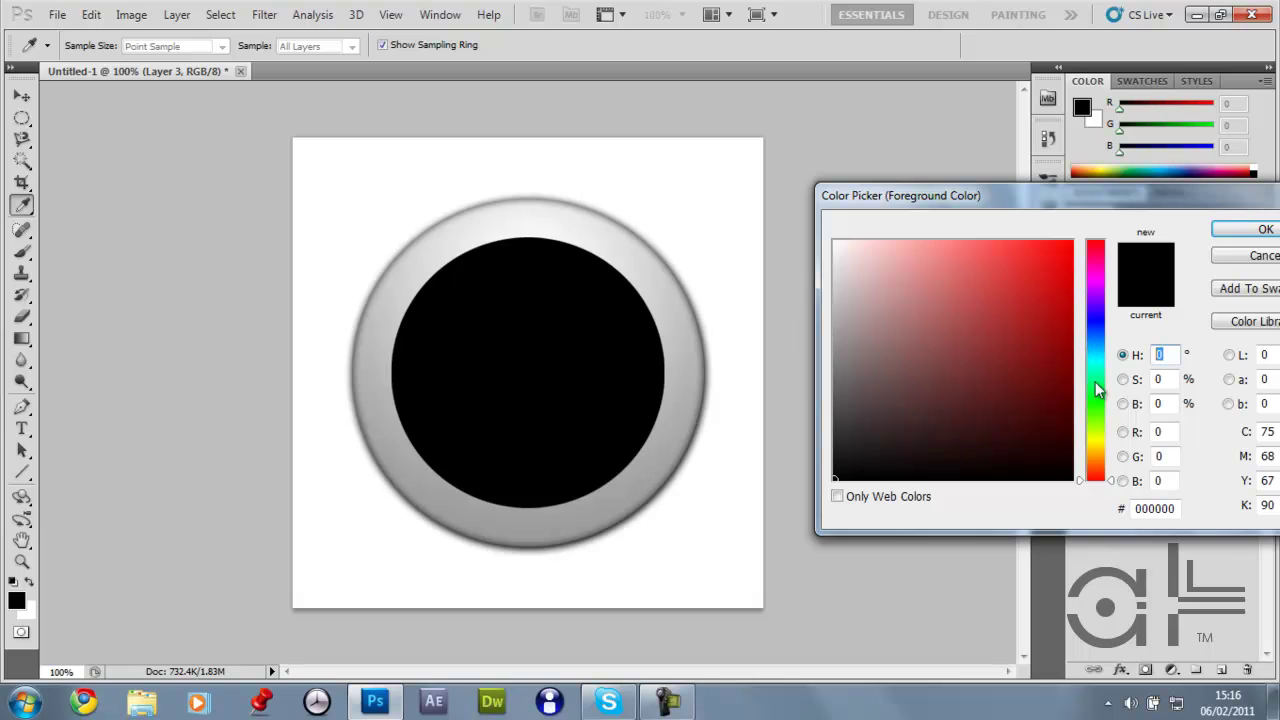
{"action": "type", "text": "120"}
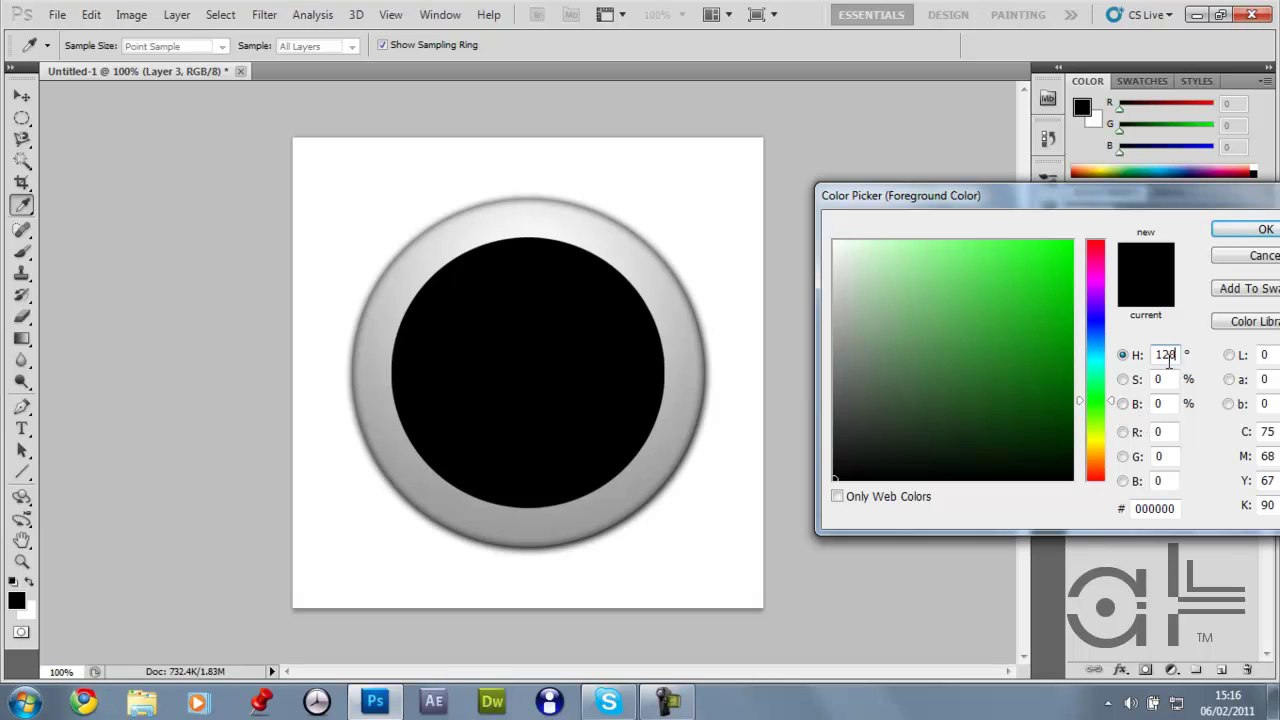
{"action": "key", "text": "shift+Down"}
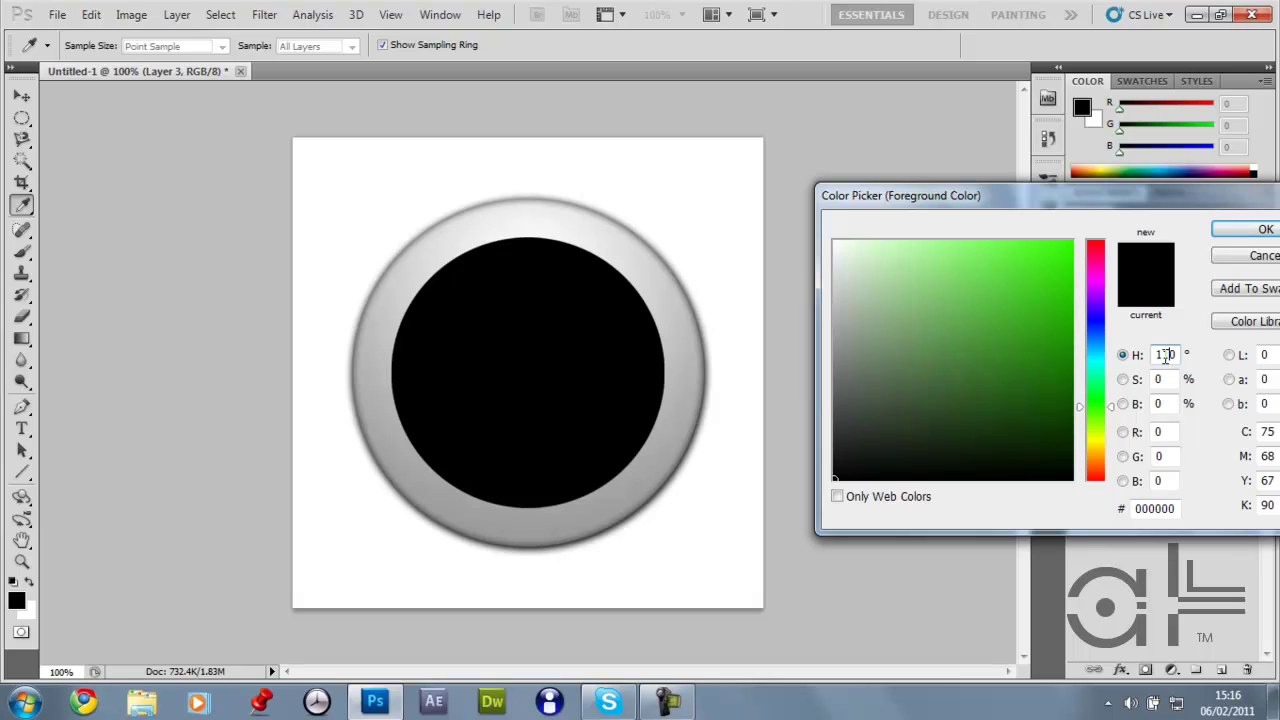
{"action": "type", "text": "105"}
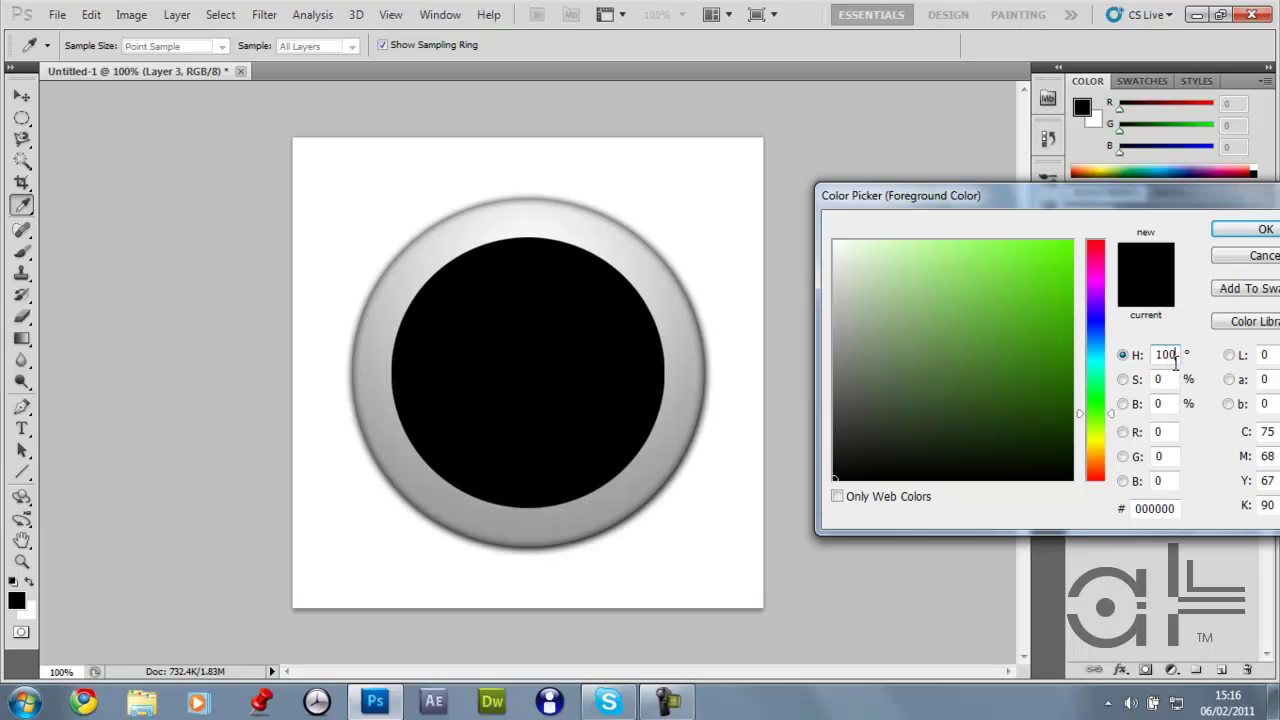
{"action": "left_click_drag", "start_coordinate": [1157, 355], "coordinate": [1192, 360]}
{"action": "type", "text": "95"}
{"action": "double_click", "coordinate": [1162, 355]}
{"action": "type", "text": "75"}
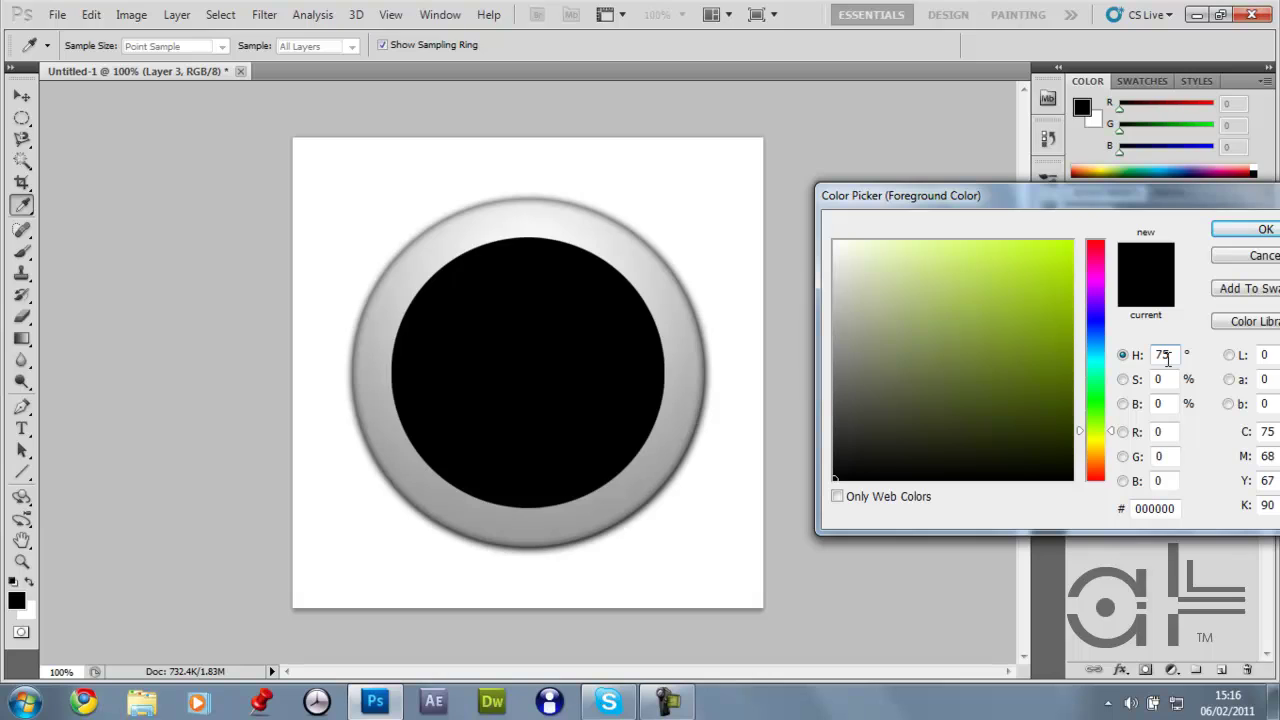
Step: Choose 100% saturation and brightness for the foreground colour, keep its hue at 75° after trying 95°, and accept it
{"action": "key", "text": "shift+Up"}
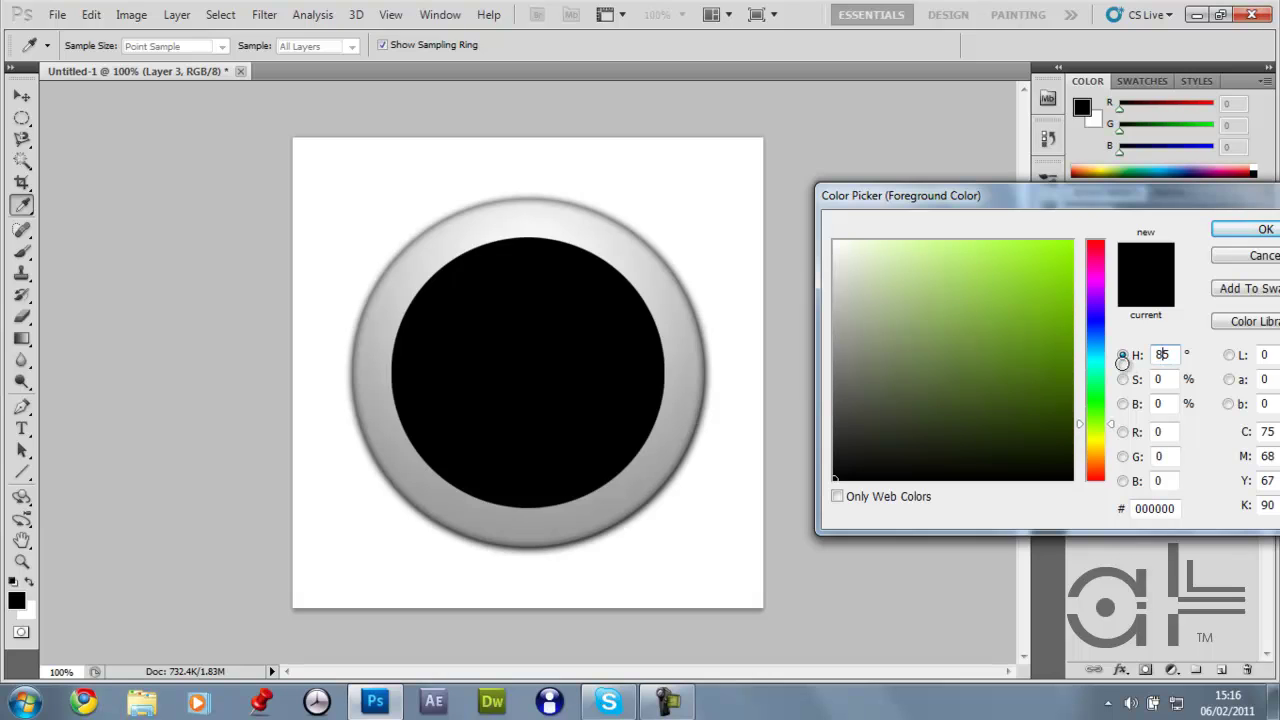
{"action": "key", "text": "shift+Up"}
{"action": "left_click_drag", "start_coordinate": [1047, 301], "coordinate": [1152, 178]}
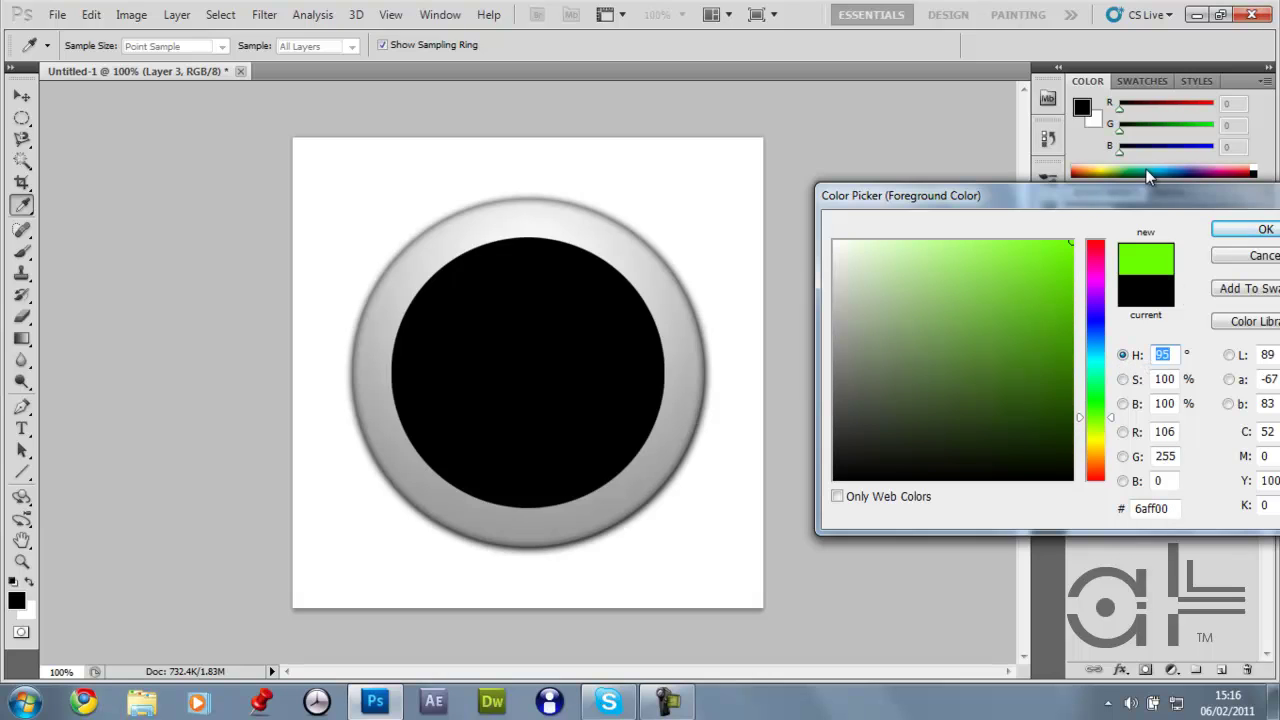
{"action": "key", "text": "shift+Down"}
{"action": "key", "text": "shift+Down"}
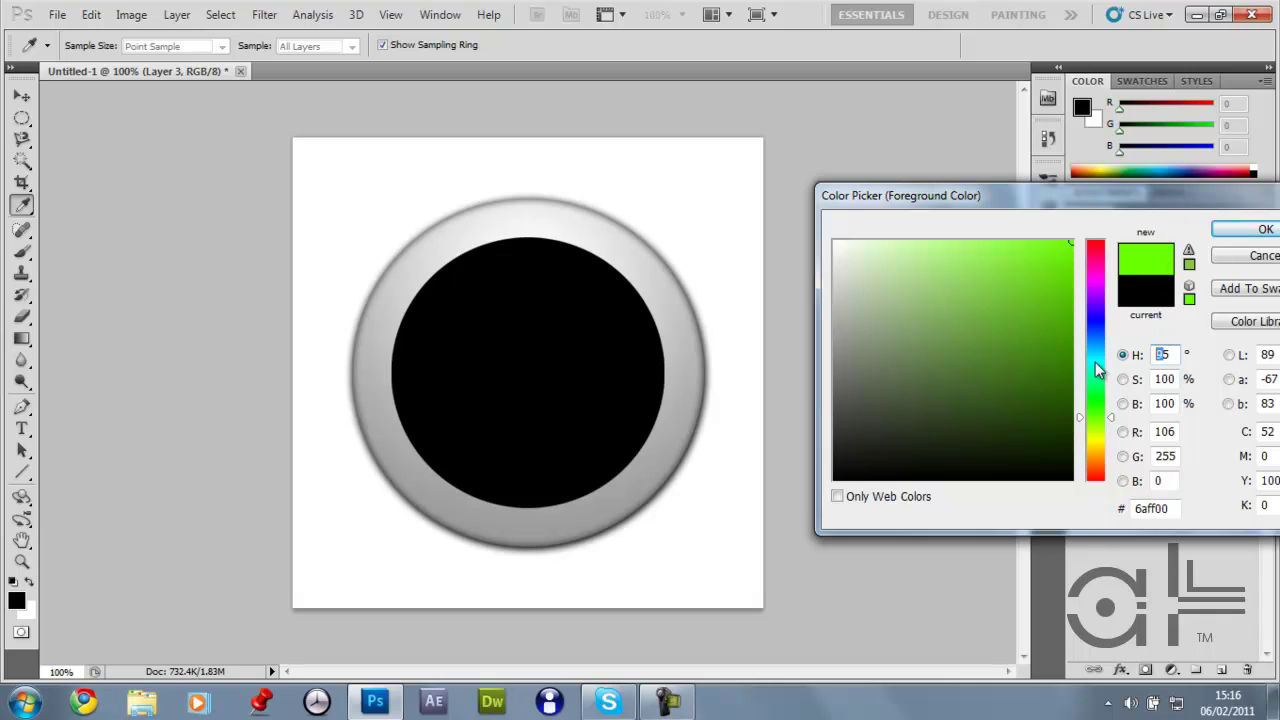
{"action": "left_click", "coordinate": [1262, 229]}
{"action": "key", "text": "v"}
Step: Set the foreground colour's saturation and brightness to 75% each, and accept the colour
{"action": "left_click", "coordinate": [18, 603]}
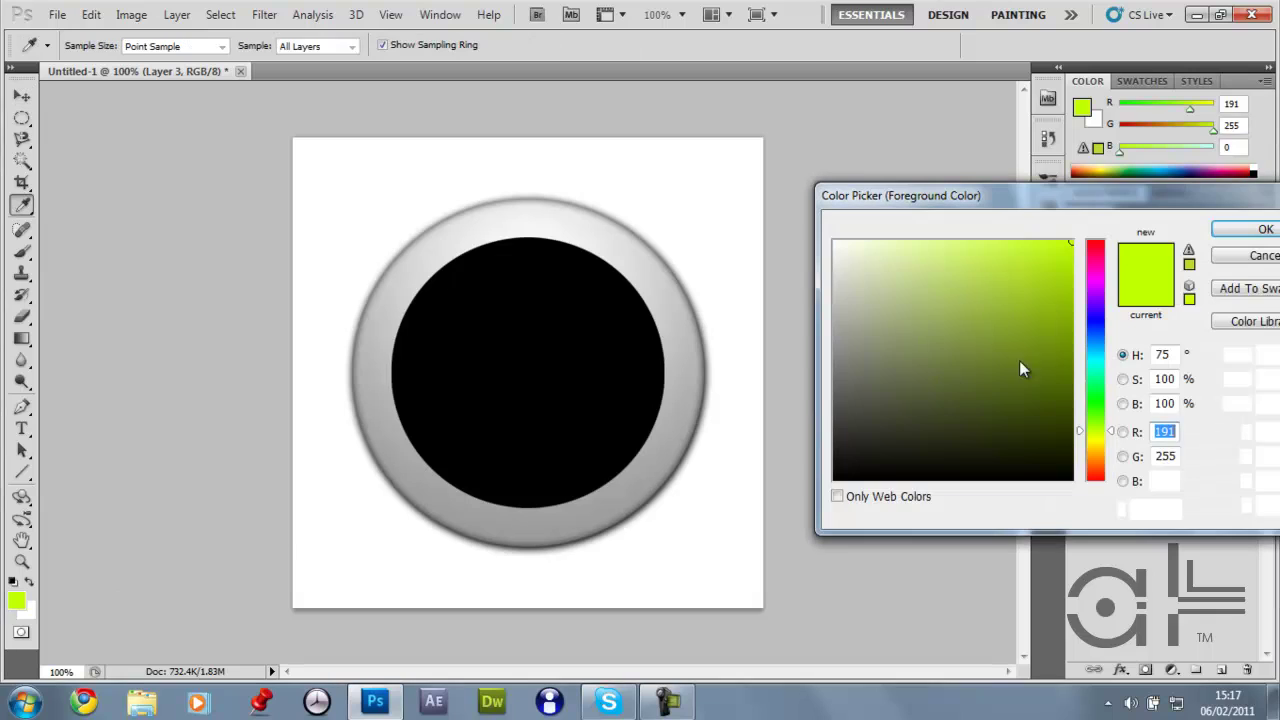
{"action": "double_click", "coordinate": [1170, 380]}
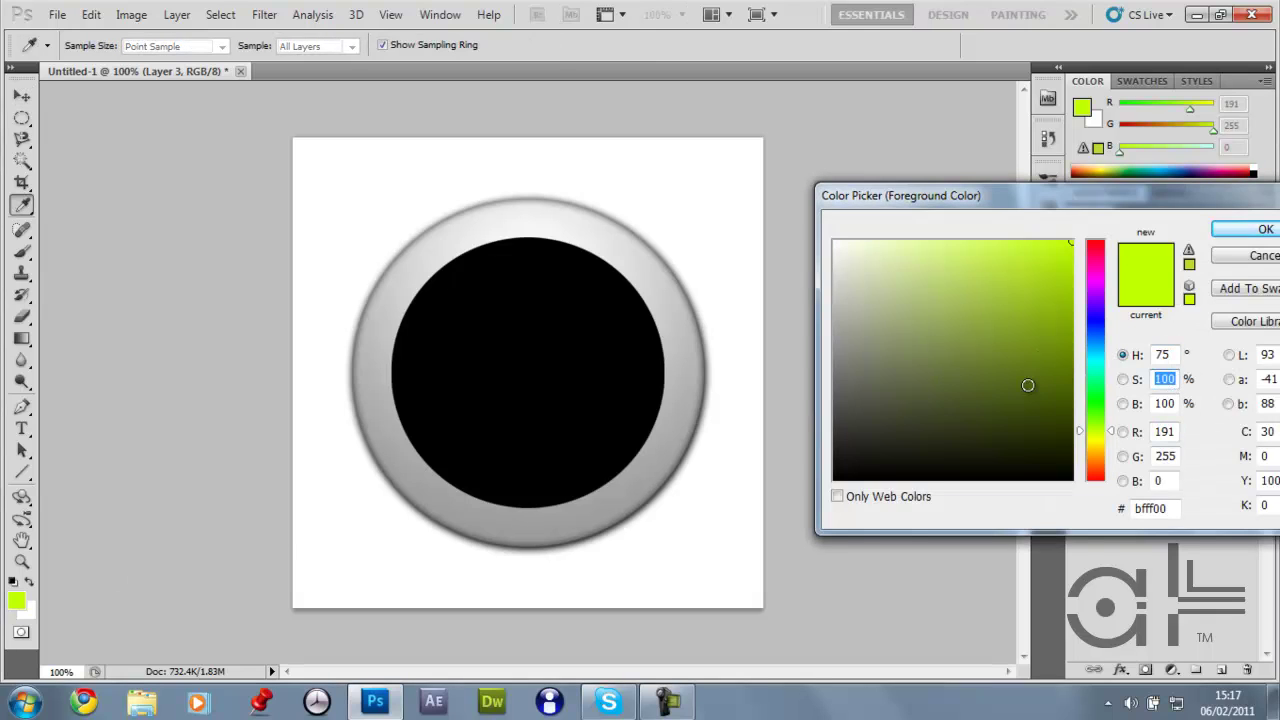
{"action": "type", "text": "75"}
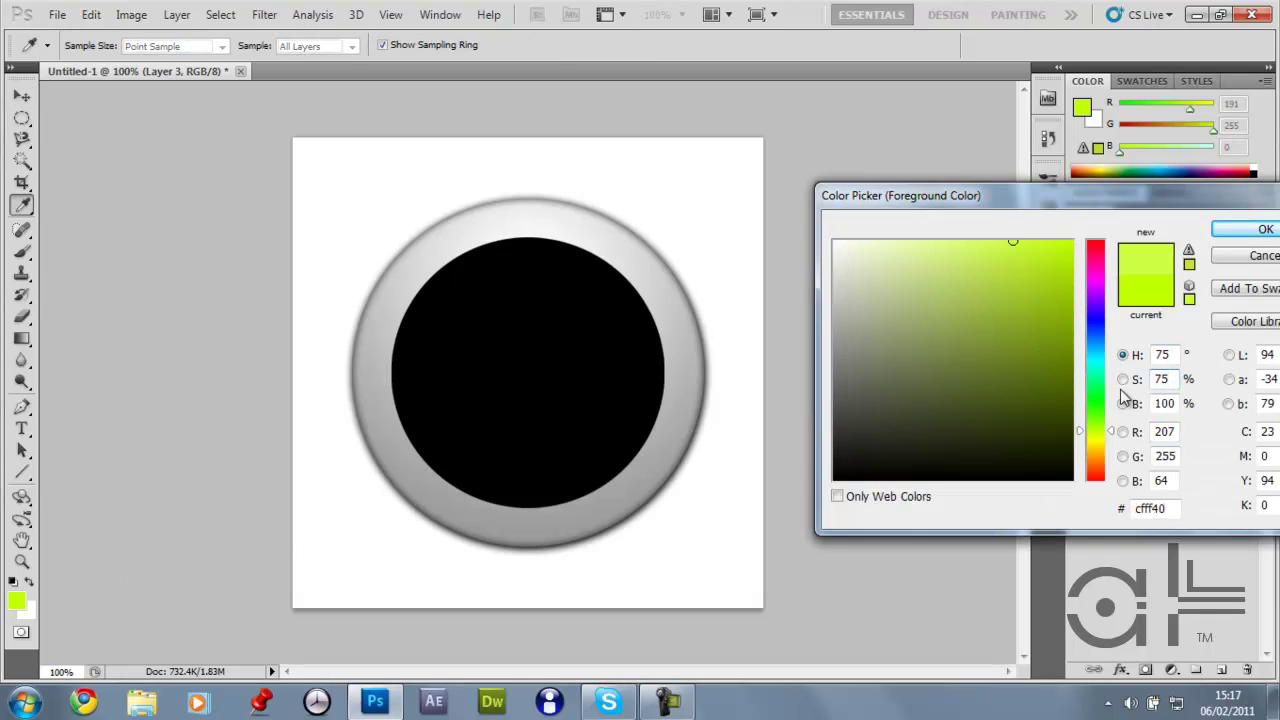
{"action": "double_click", "coordinate": [1176, 404]}
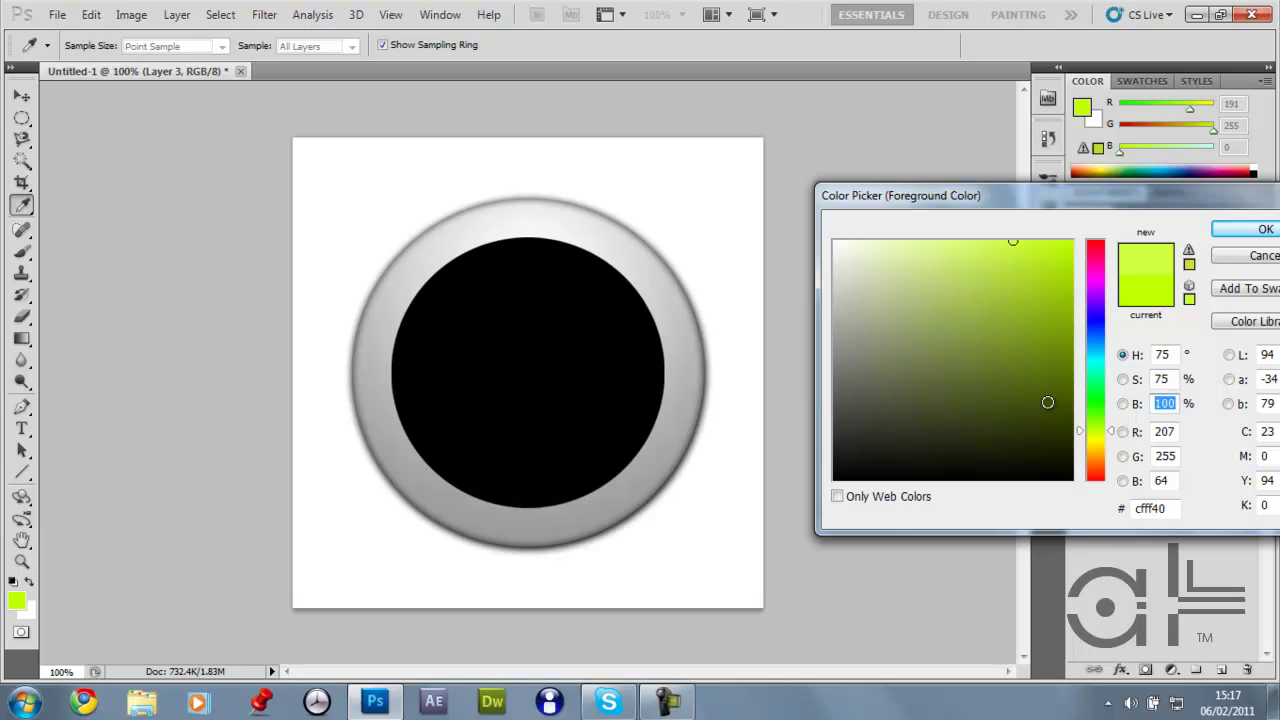
{"action": "type", "text": "756"}
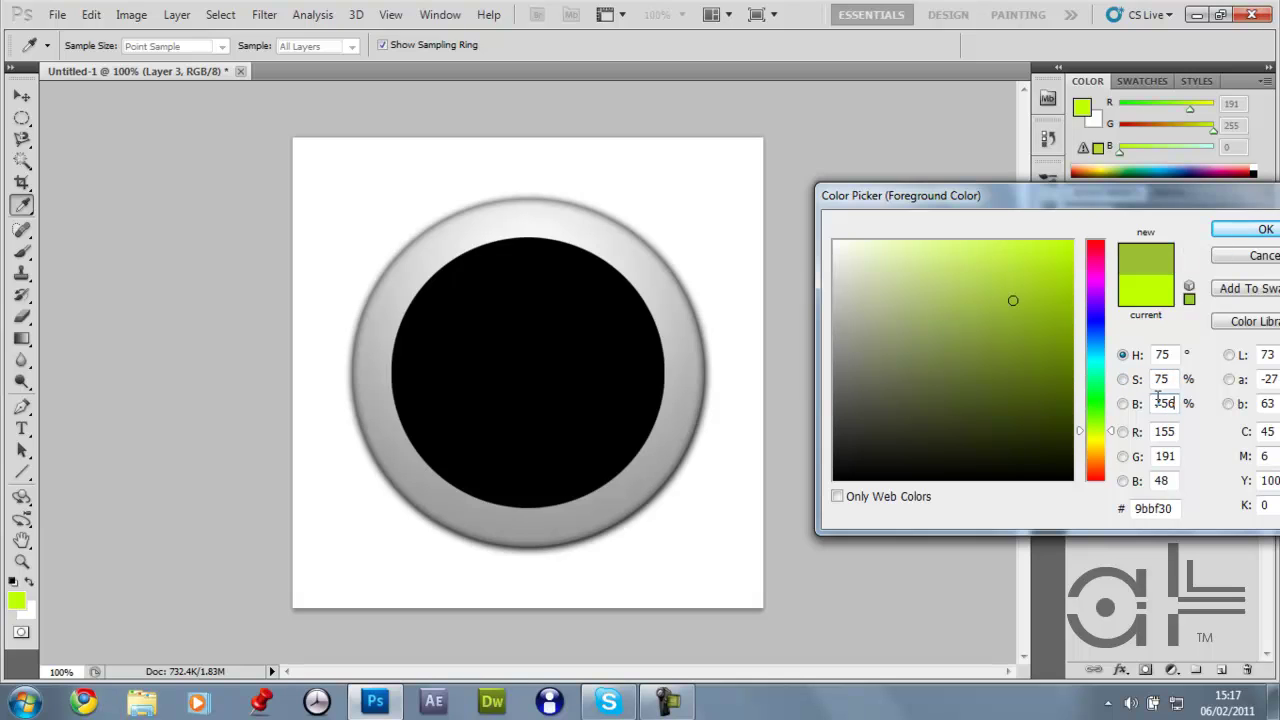
{"action": "left_click", "coordinate": [1254, 232]}
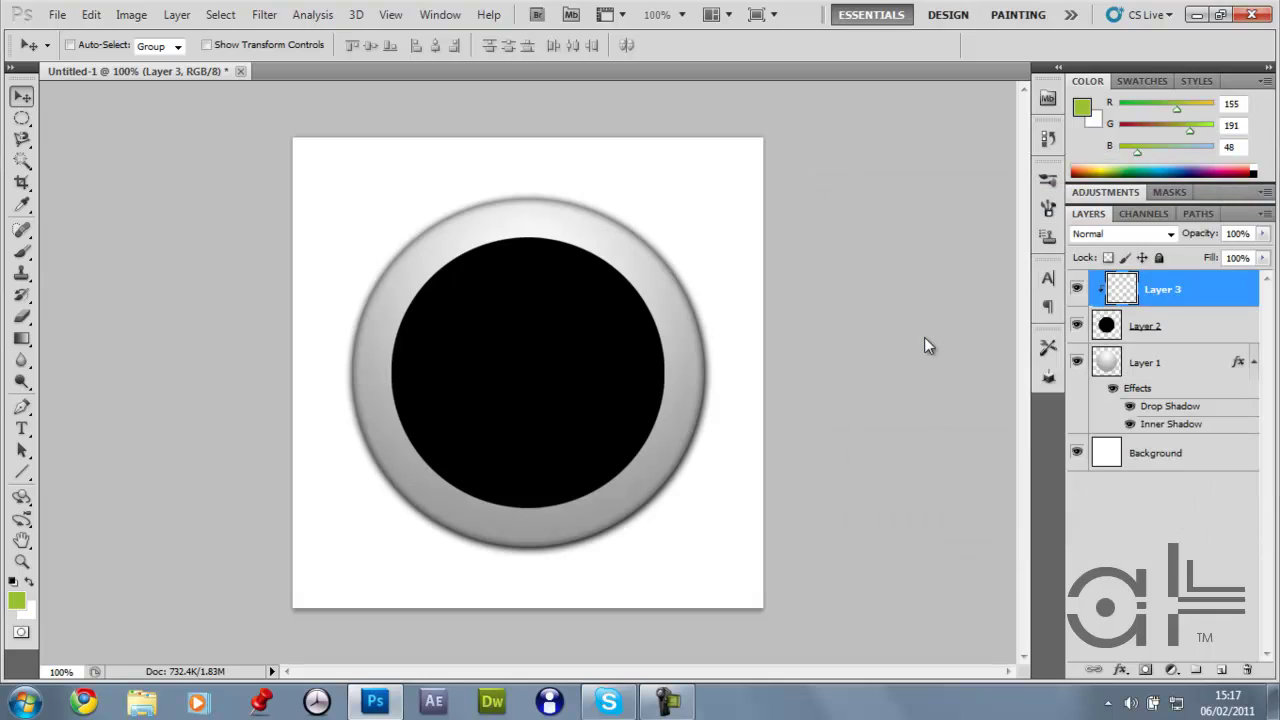
Step: Fill the clipped layer with the green foreground colour, and merge it with the black circle's layer
{"action": "key", "text": "alt+BackSpace"}
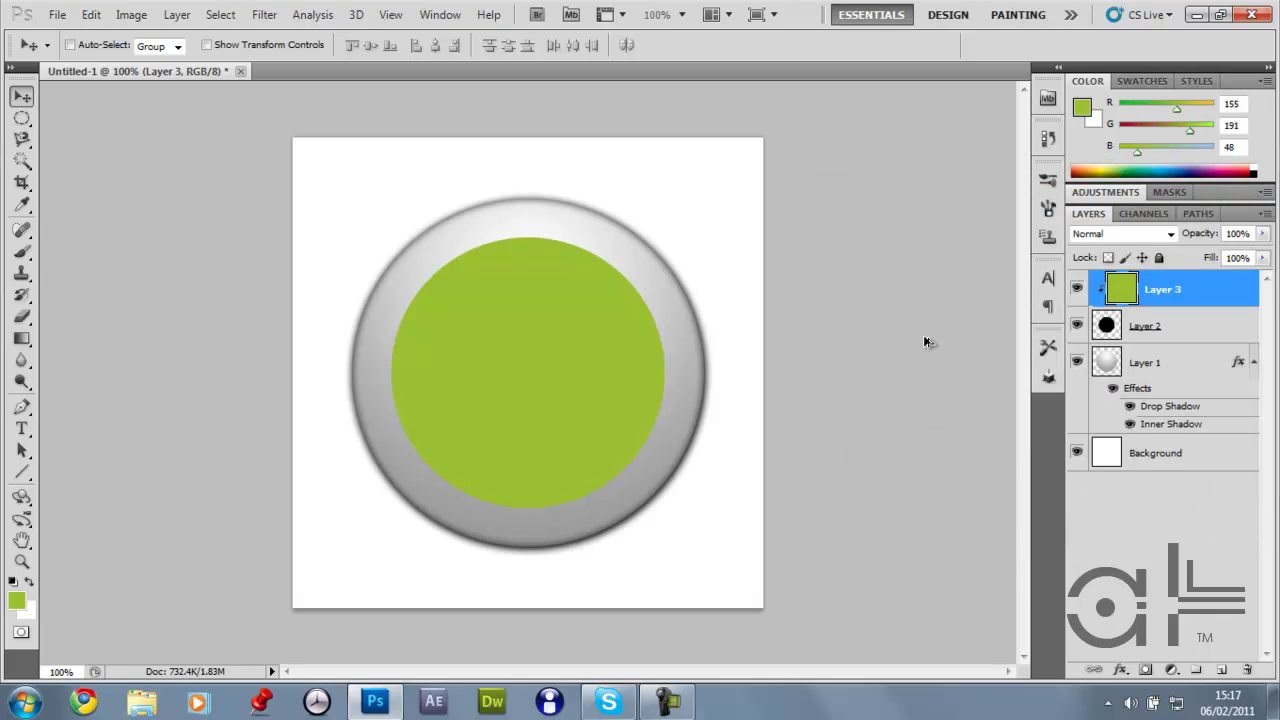
{"action": "left_click", "coordinate": [1176, 337], "text": "shift"}
{"action": "key", "text": "ctrl+e"}
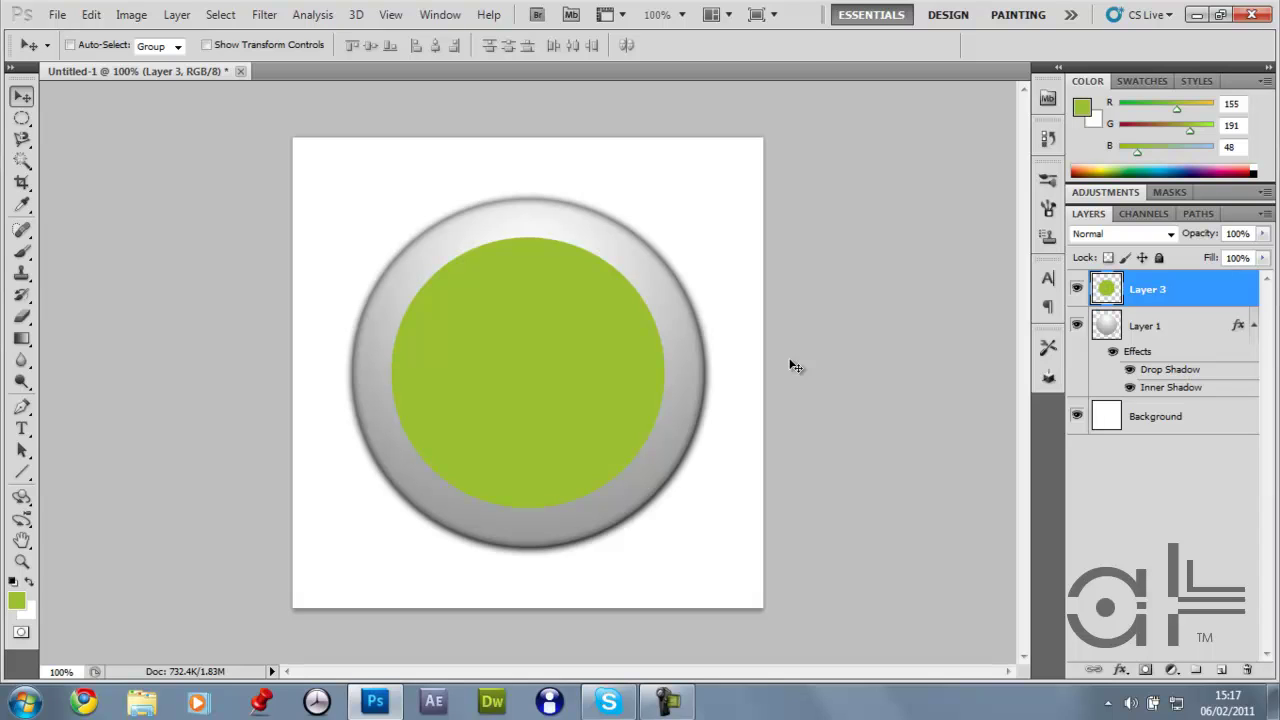
Step: Add an Inner Glow to the green circle's layer in white, with Color Dodge blending and a size of 10 px
{"action": "double_click", "coordinate": [1186, 296]}
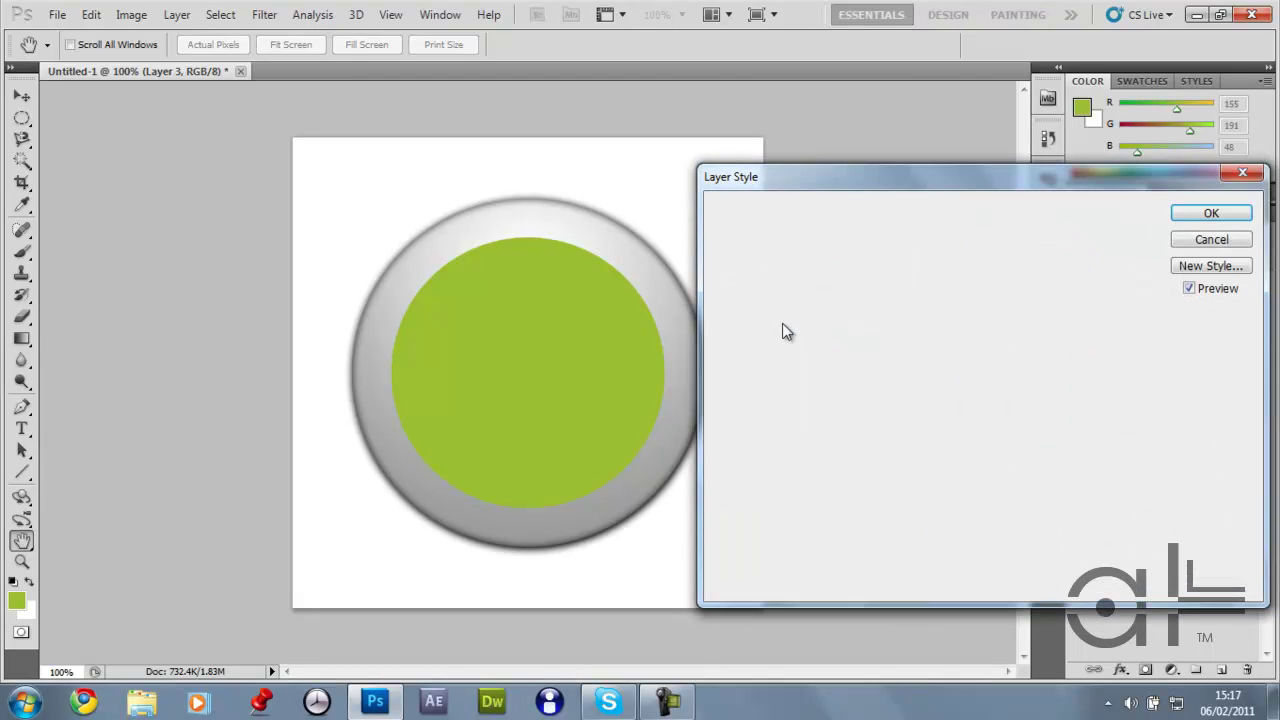
{"action": "left_click", "coordinate": [925, 307]}
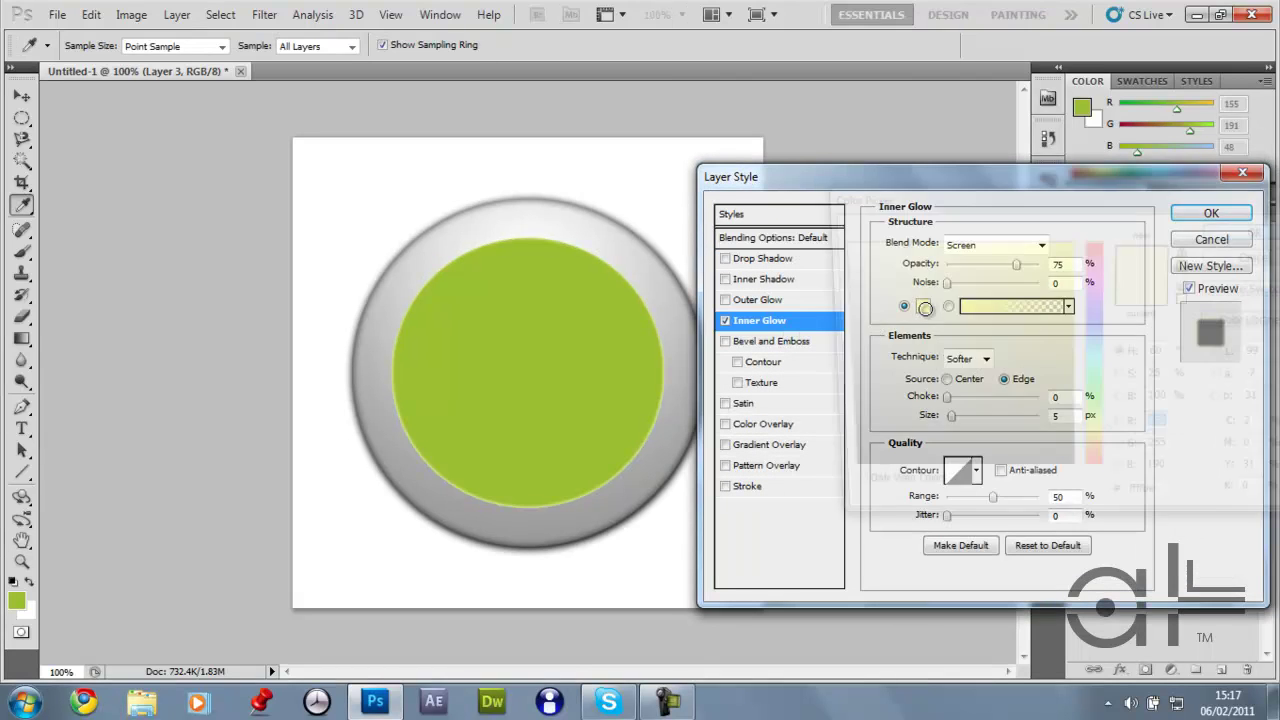
{"action": "left_click", "coordinate": [1257, 229]}
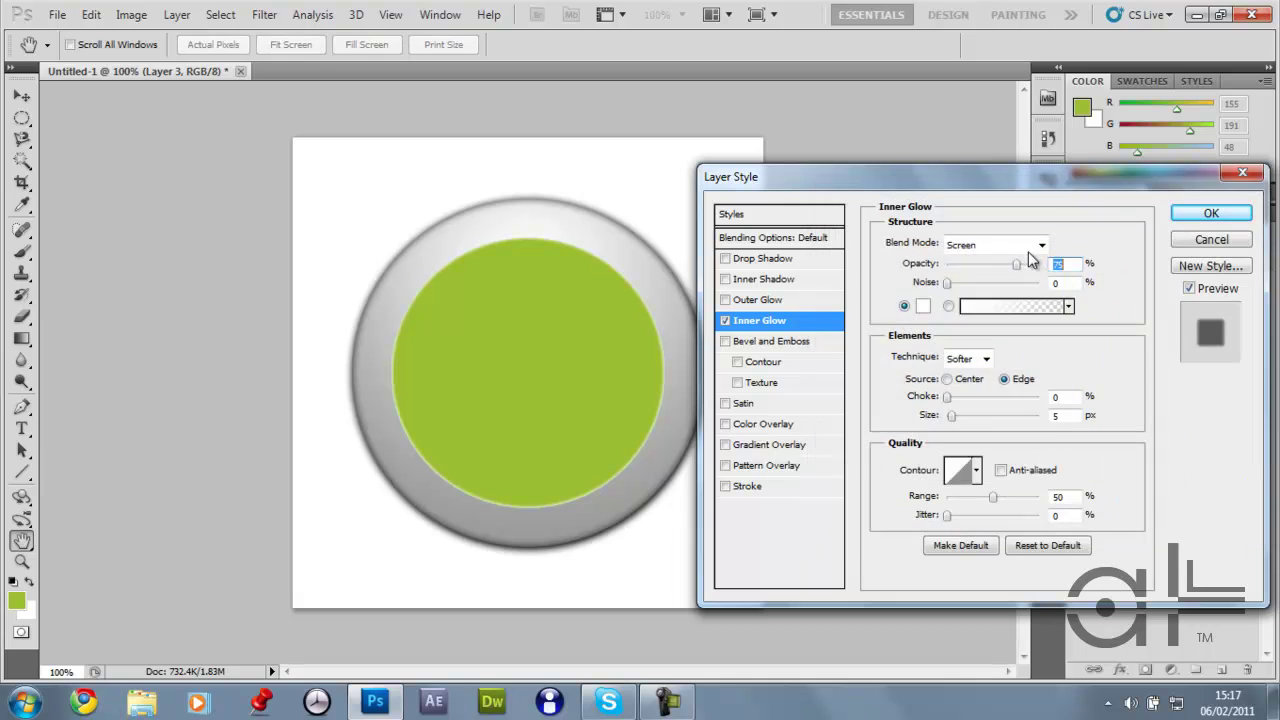
{"action": "left_click", "coordinate": [1025, 244]}
{"action": "left_click", "coordinate": [997, 175]}
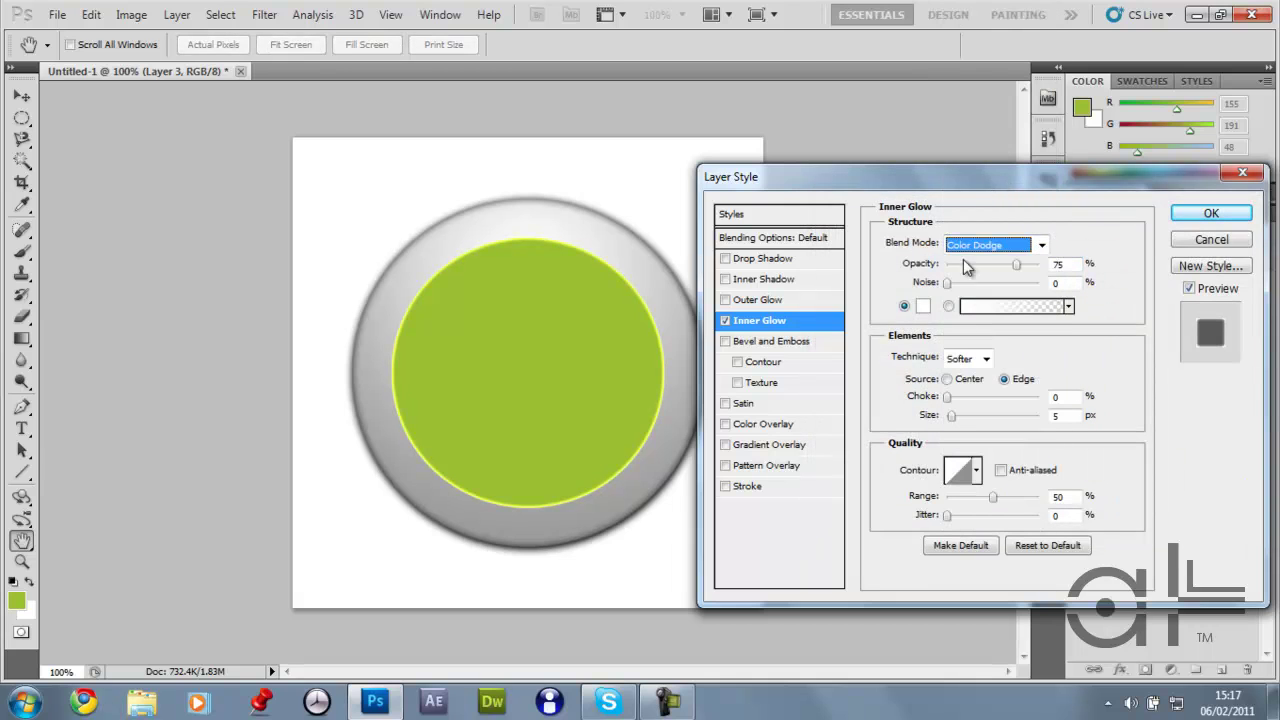
{"action": "double_click", "coordinate": [1055, 415]}
{"action": "type", "text": "10"}
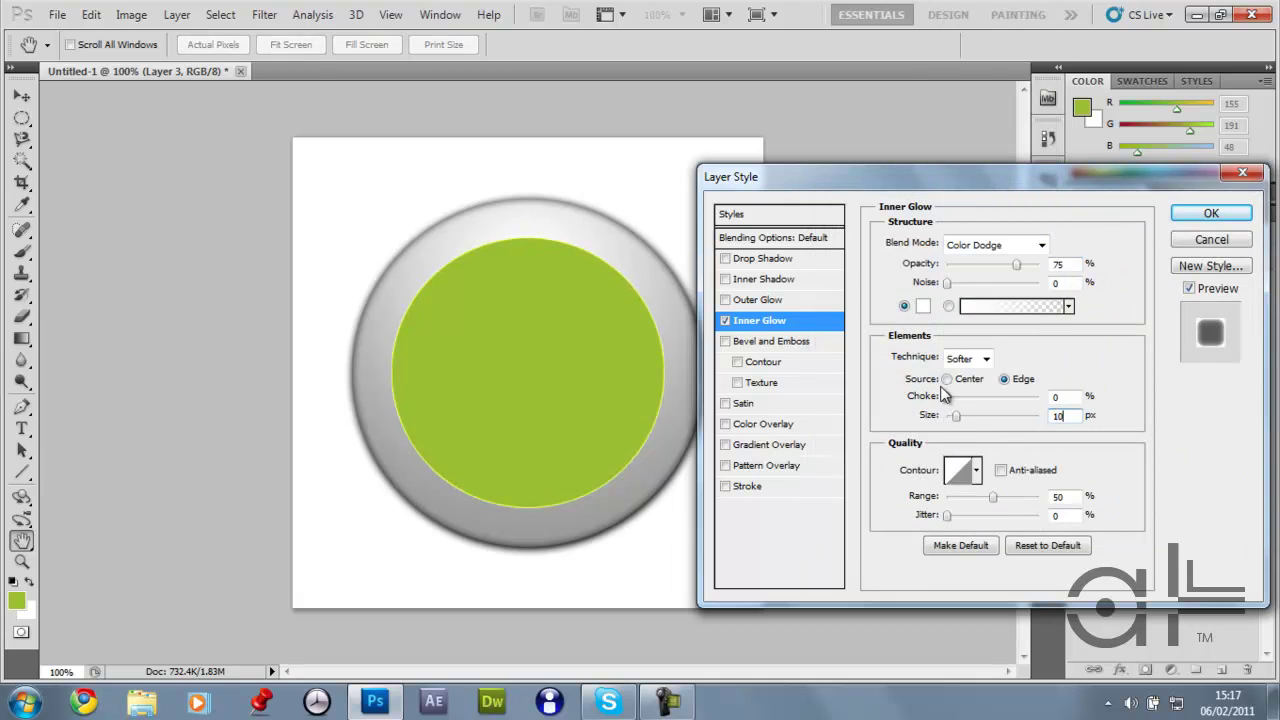
Step: Leave Drop Shadow off for the green circle, and add an Inner Shadow with a distance of 10 px and a size of 10 px
{"action": "left_click", "coordinate": [777, 259]}
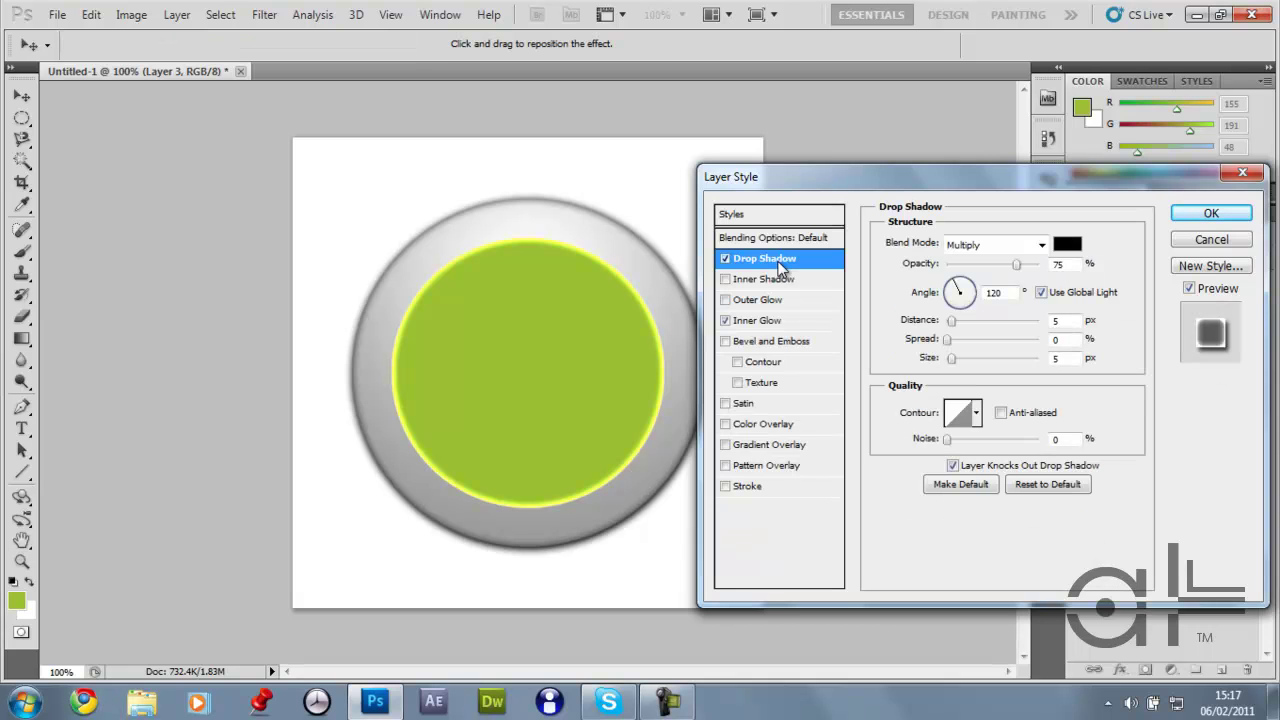
{"action": "left_click", "coordinate": [725, 258]}
{"action": "left_click", "coordinate": [766, 281]}
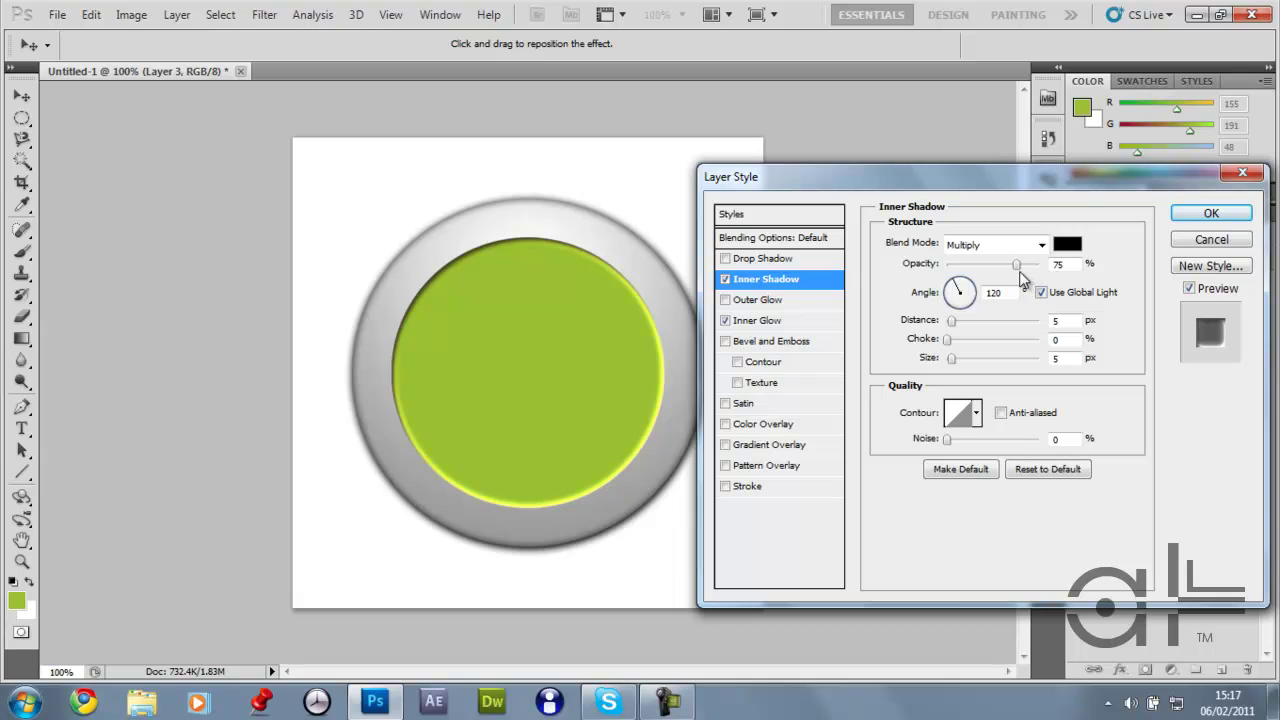
{"action": "double_click", "coordinate": [1058, 359]}
{"action": "type", "text": "10"}
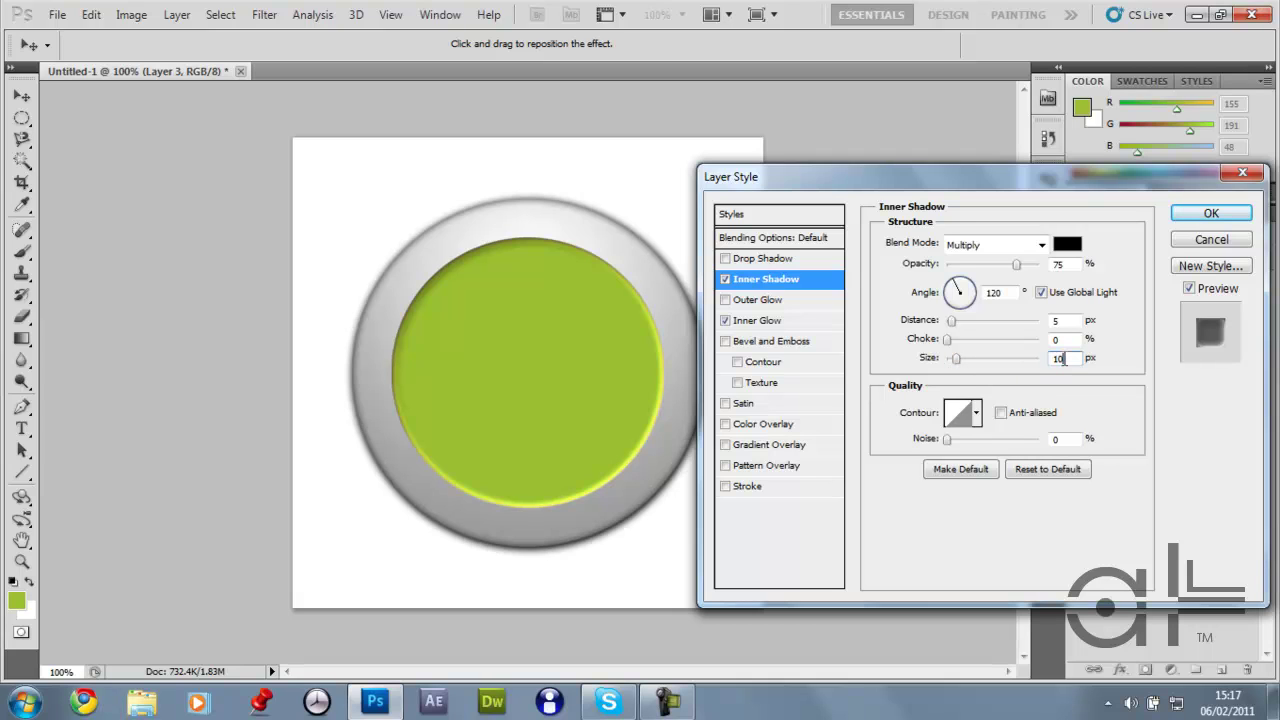
{"action": "type", "text": "5"}
{"action": "double_click", "coordinate": [1058, 321]}
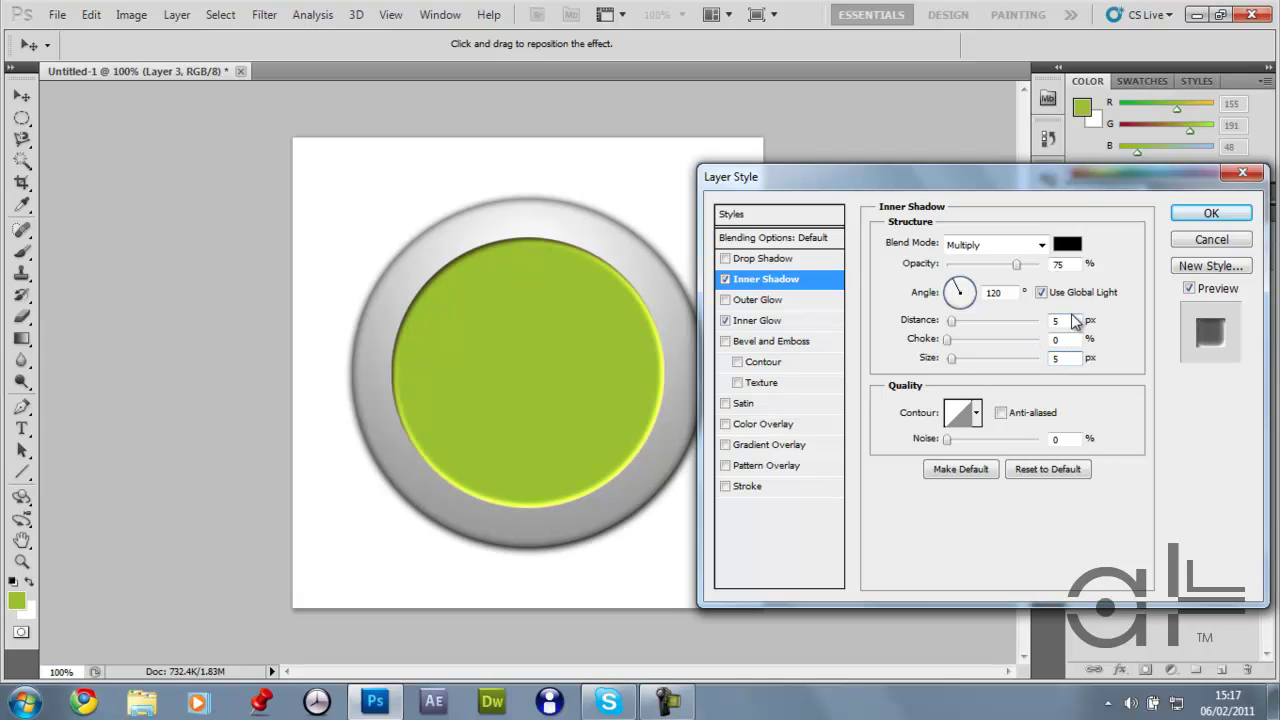
{"action": "type", "text": "10"}
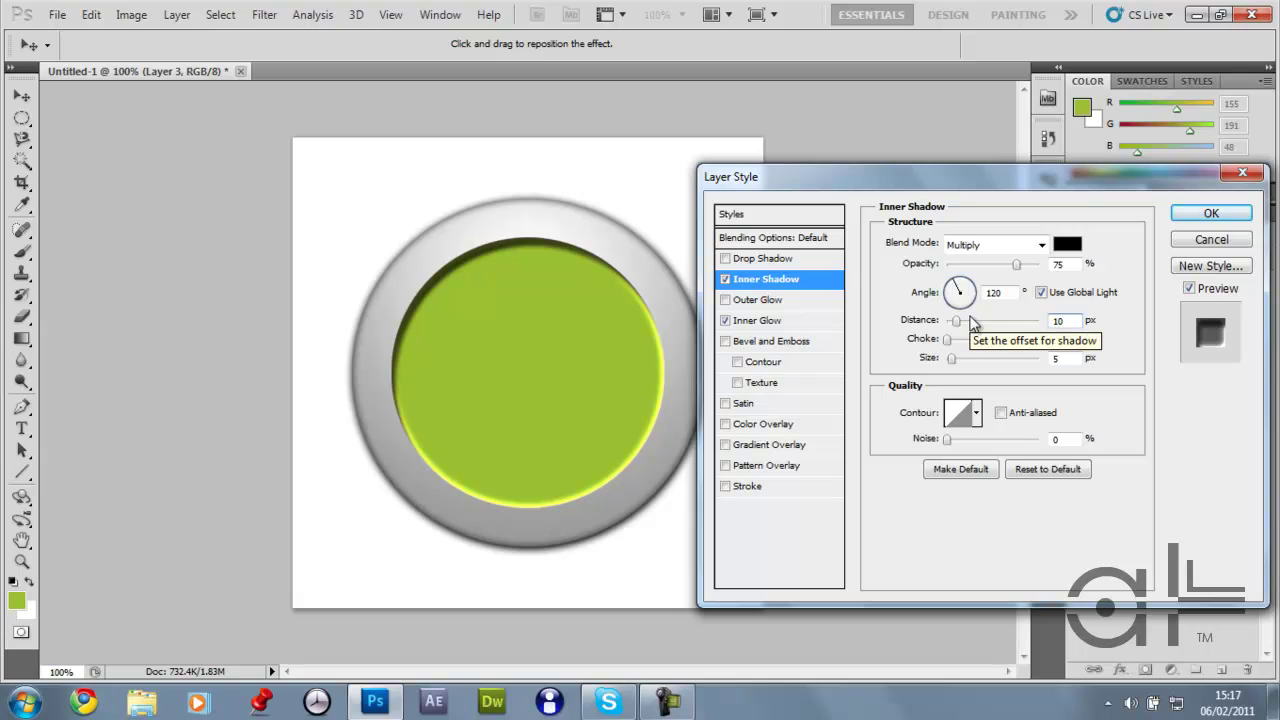
{"action": "double_click", "coordinate": [1076, 358]}
{"action": "type", "text": "10"}
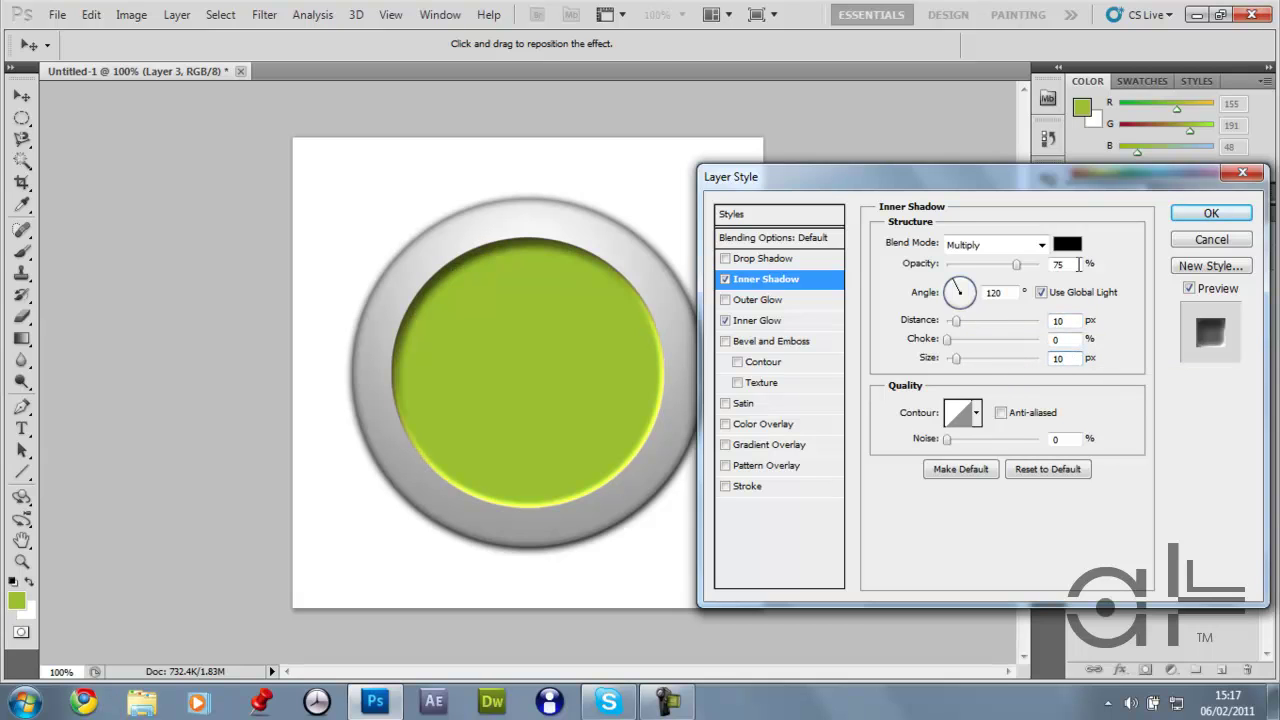
Step: Raise the Inner Shadow's opacity to 100% and set its colour to hue 75°, saturation 15% and brightness 15%
{"action": "double_click", "coordinate": [1070, 265]}
{"action": "left_click_drag", "start_coordinate": [1018, 264], "coordinate": [1058, 266]}
{"action": "left_click", "coordinate": [1072, 245]}
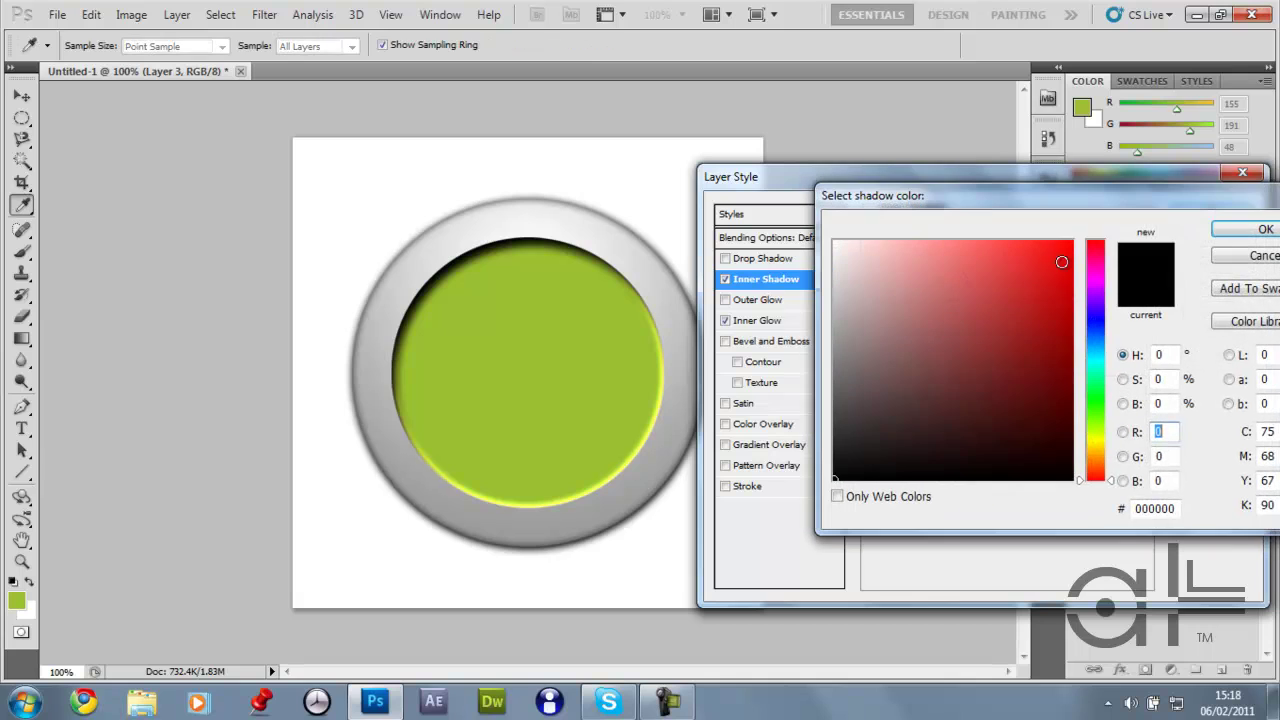
{"action": "key", "text": "shift+Tab"}
{"action": "key", "text": "shift+Tab"}
{"action": "key", "text": "shift+Tab"}
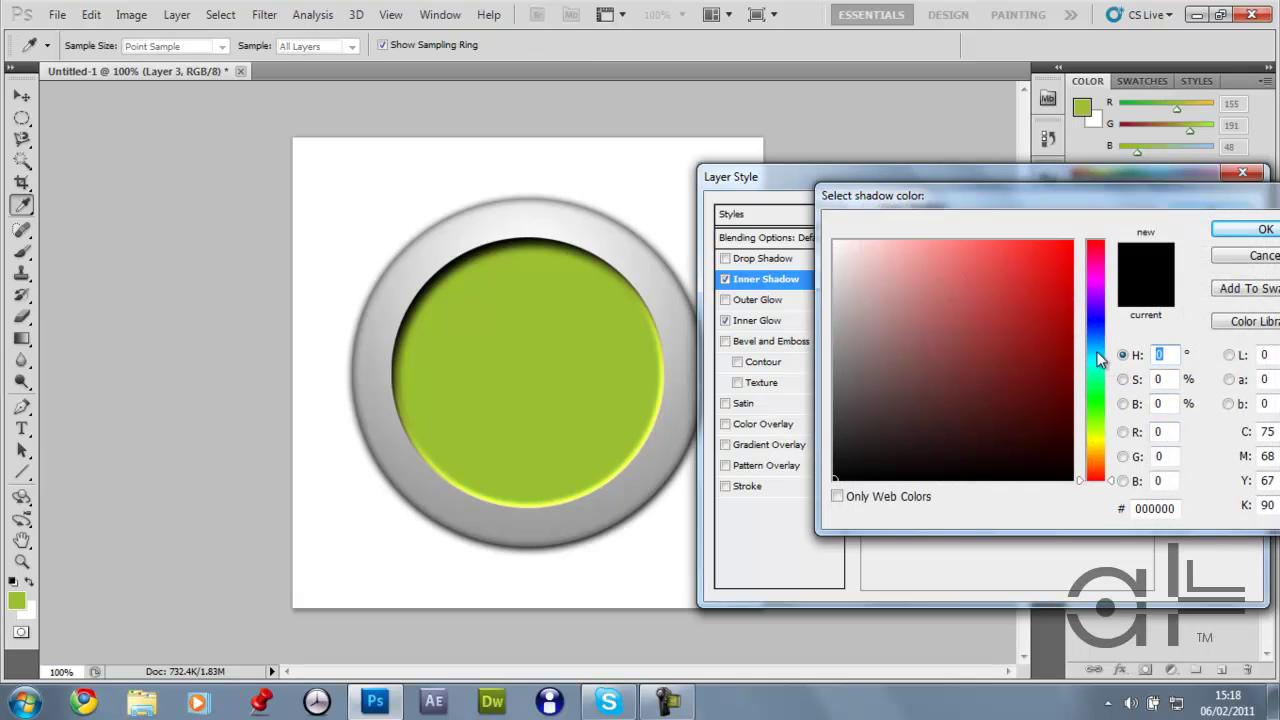
{"action": "type", "text": "95"}
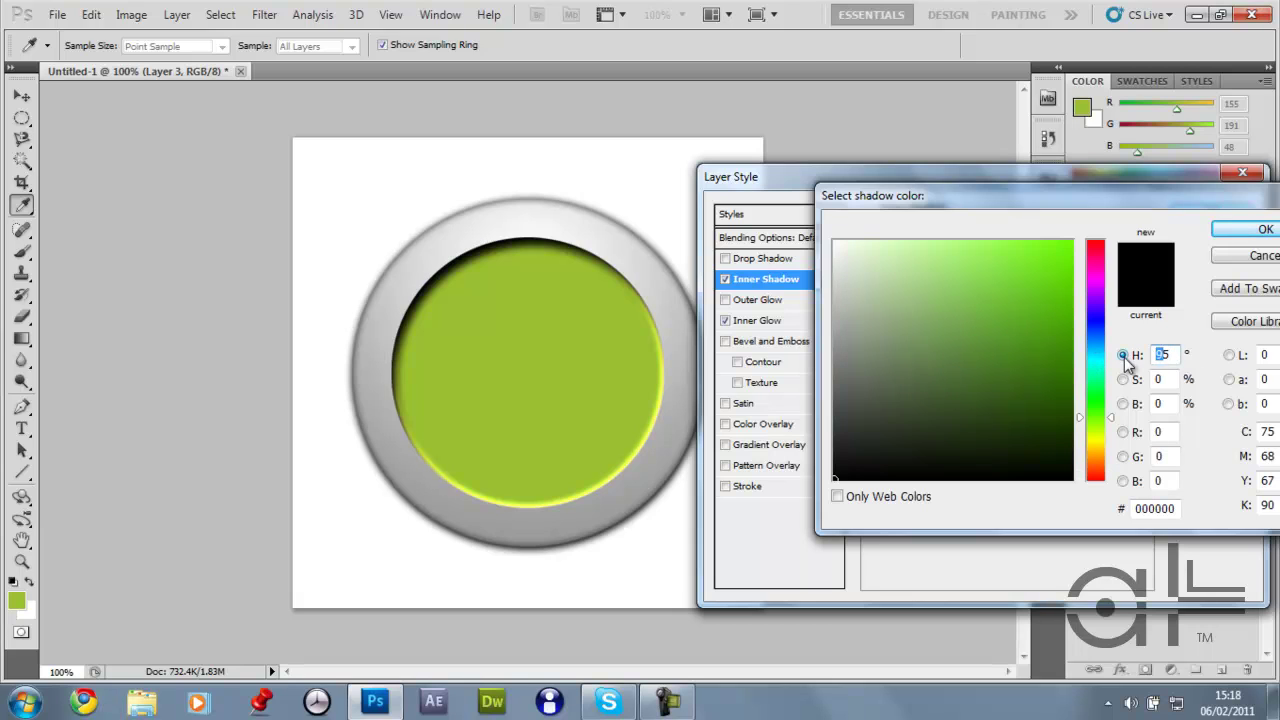
{"action": "type", "text": "7"}
{"action": "key", "text": "Tab"}
{"action": "type", "text": "15"}
{"action": "key", "text": "Tab"}
{"action": "type", "text": "15"}
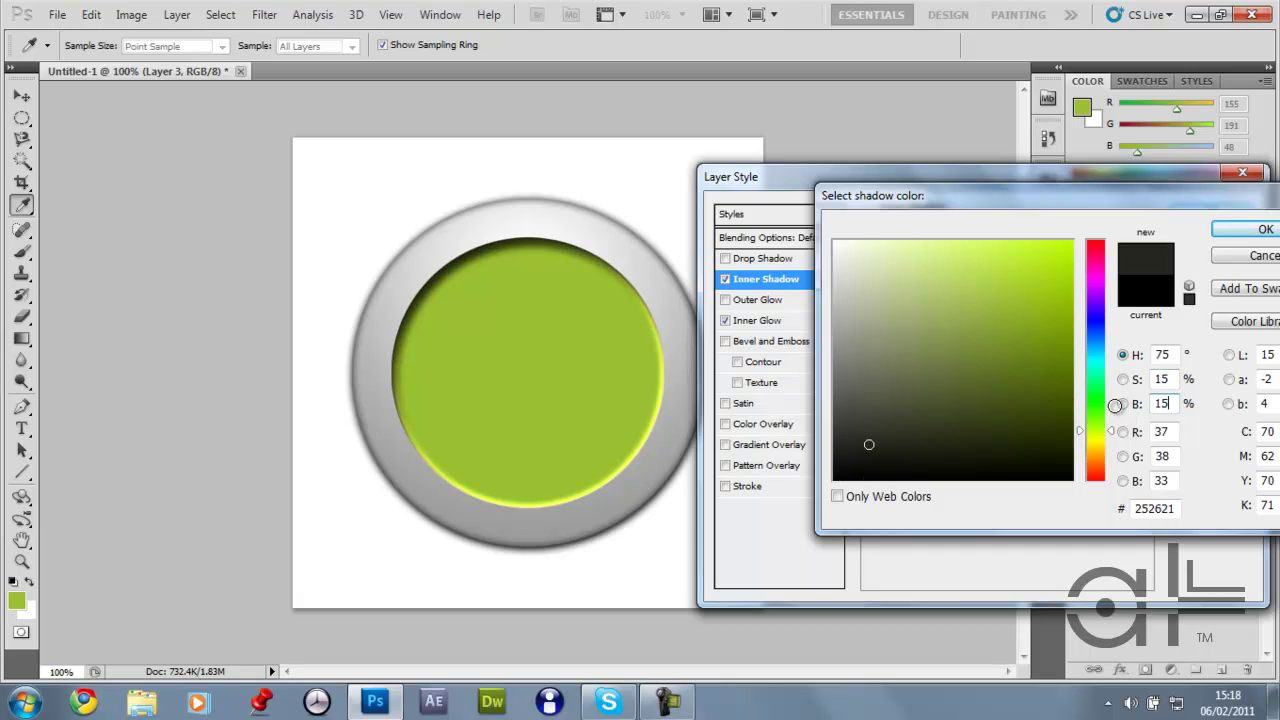
{"action": "left_click", "coordinate": [1264, 230]}
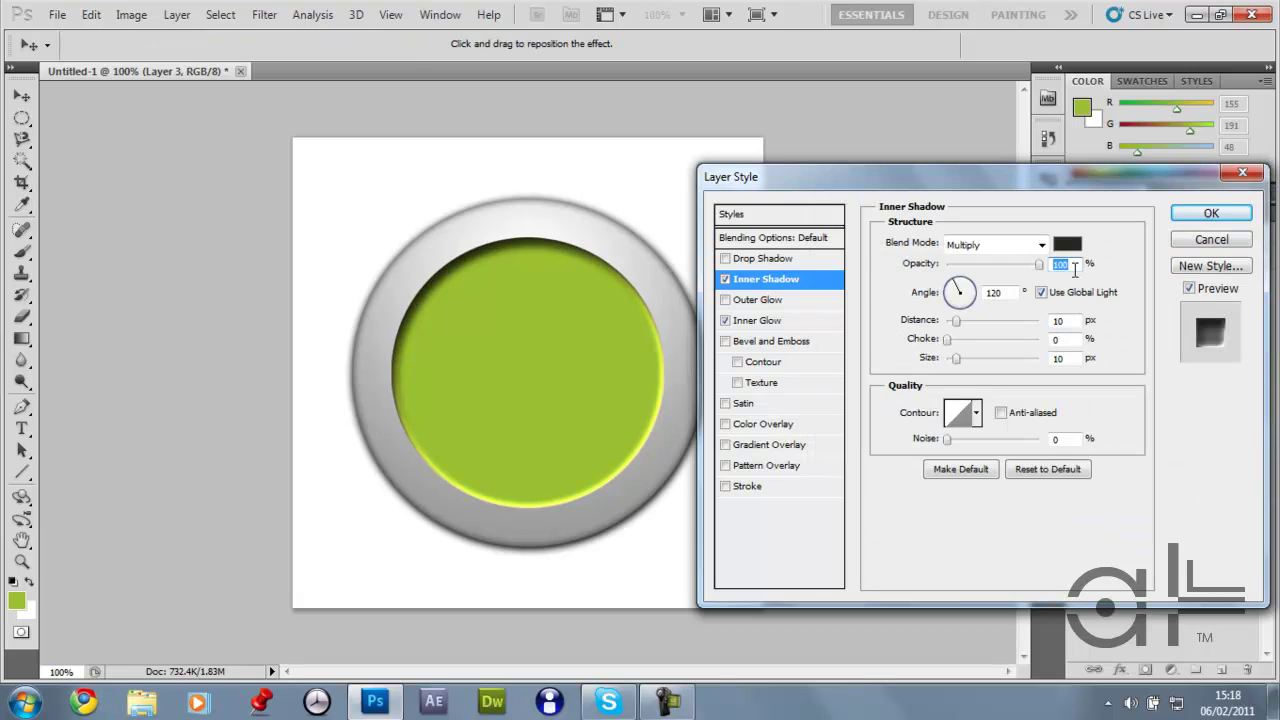
Step: Set the Inner Shadow's opacity to 50%, apply the layer style, and collapse the green layer's effects list
{"action": "type", "text": "50"}
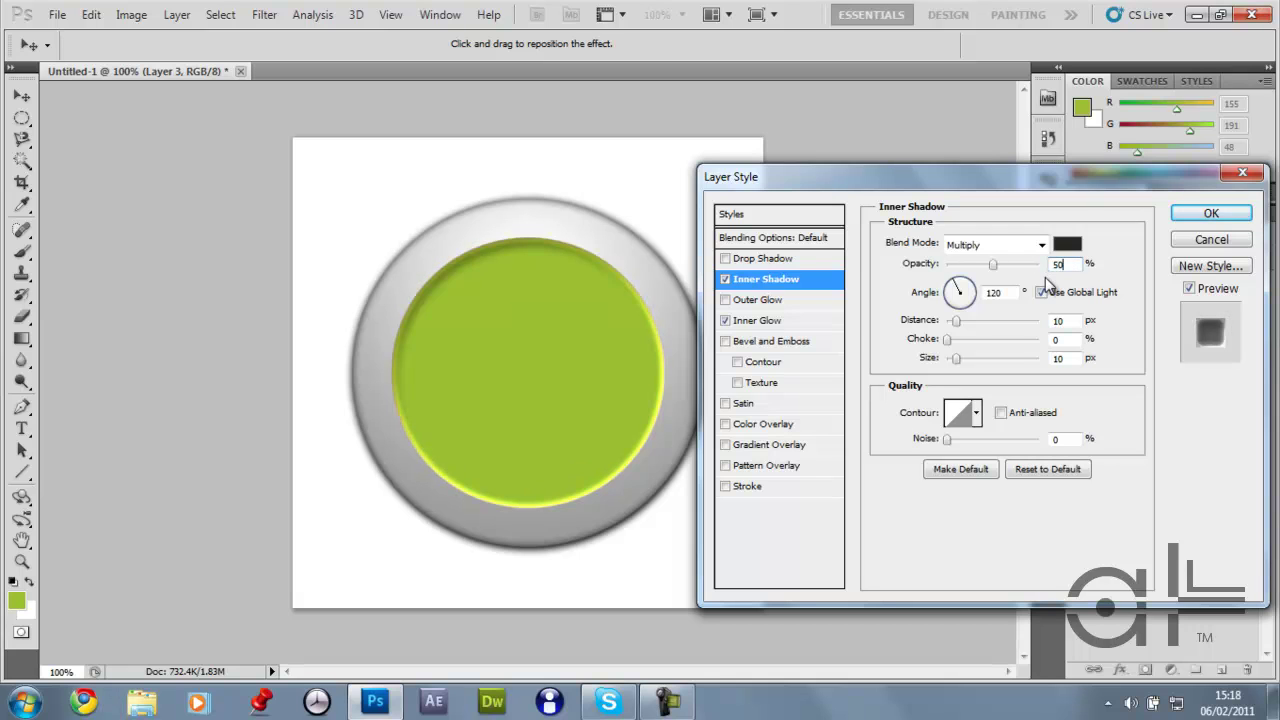
{"action": "left_click", "coordinate": [1223, 216]}
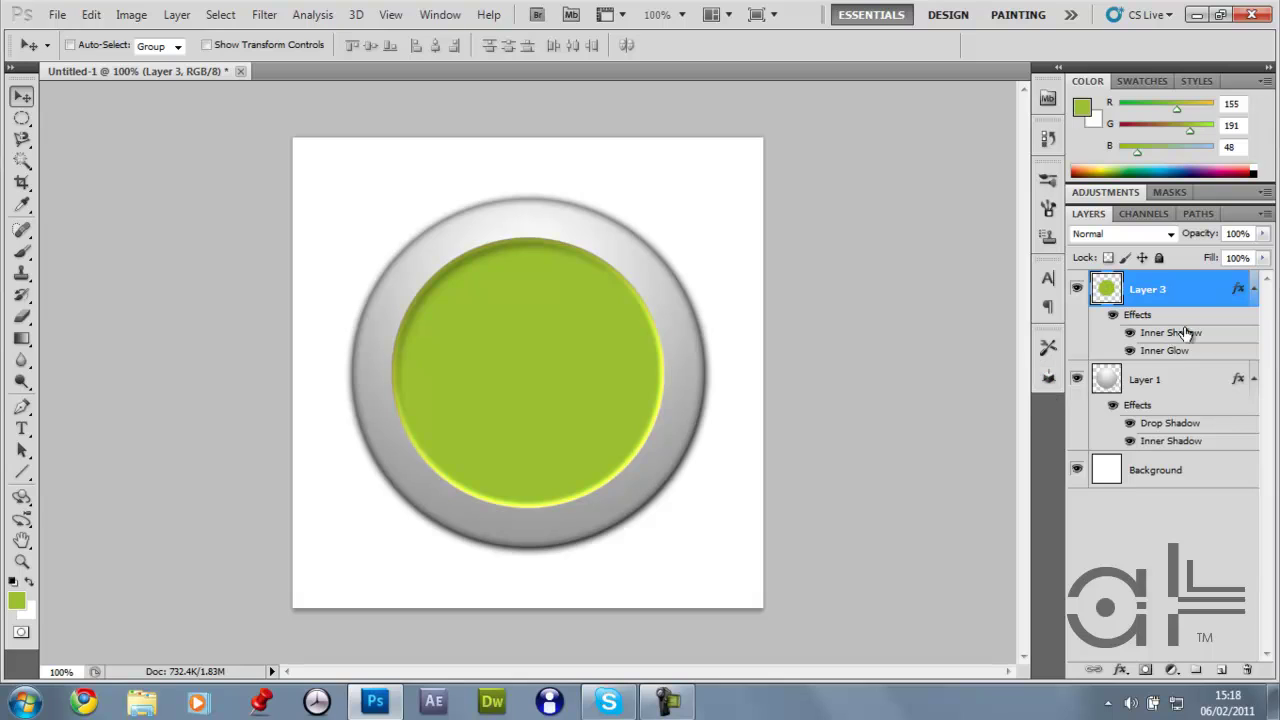
{"action": "left_click", "coordinate": [1253, 288]}
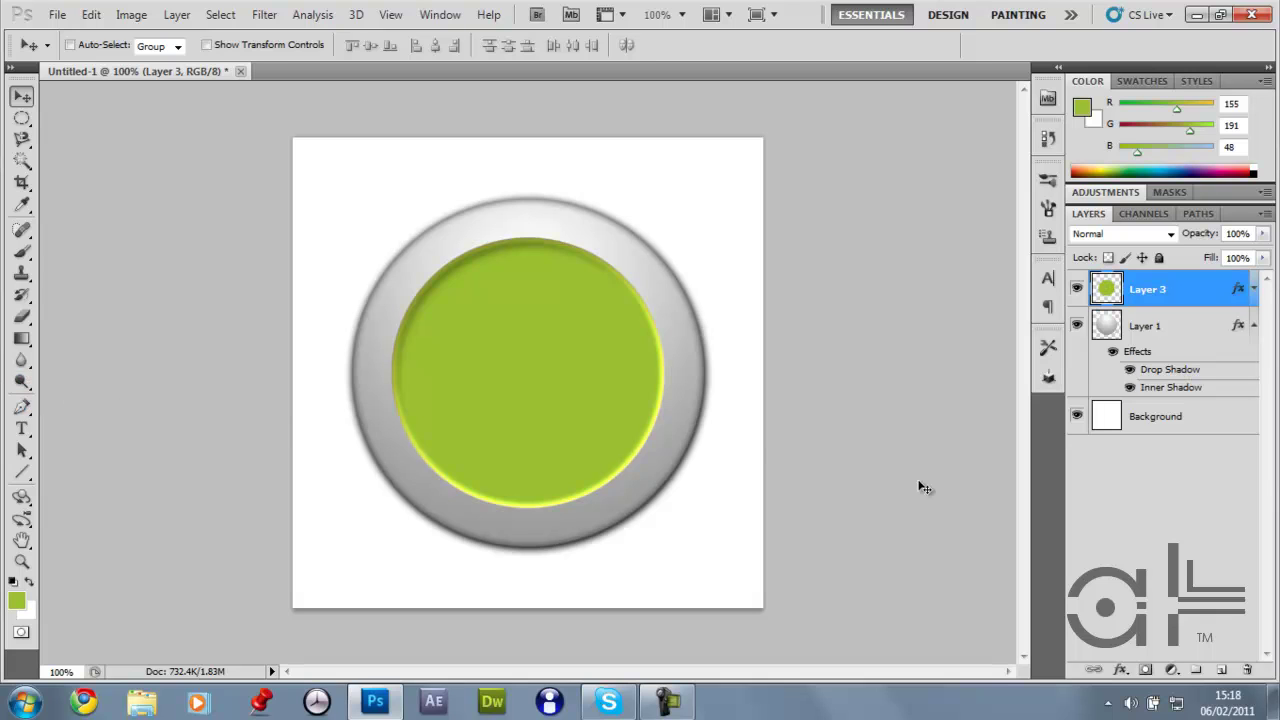
Step: Add a new layer in Linear Dodge (Add) mode above the green circle, and load the green circle's outline as a selection
{"action": "left_click", "coordinate": [1221, 669]}
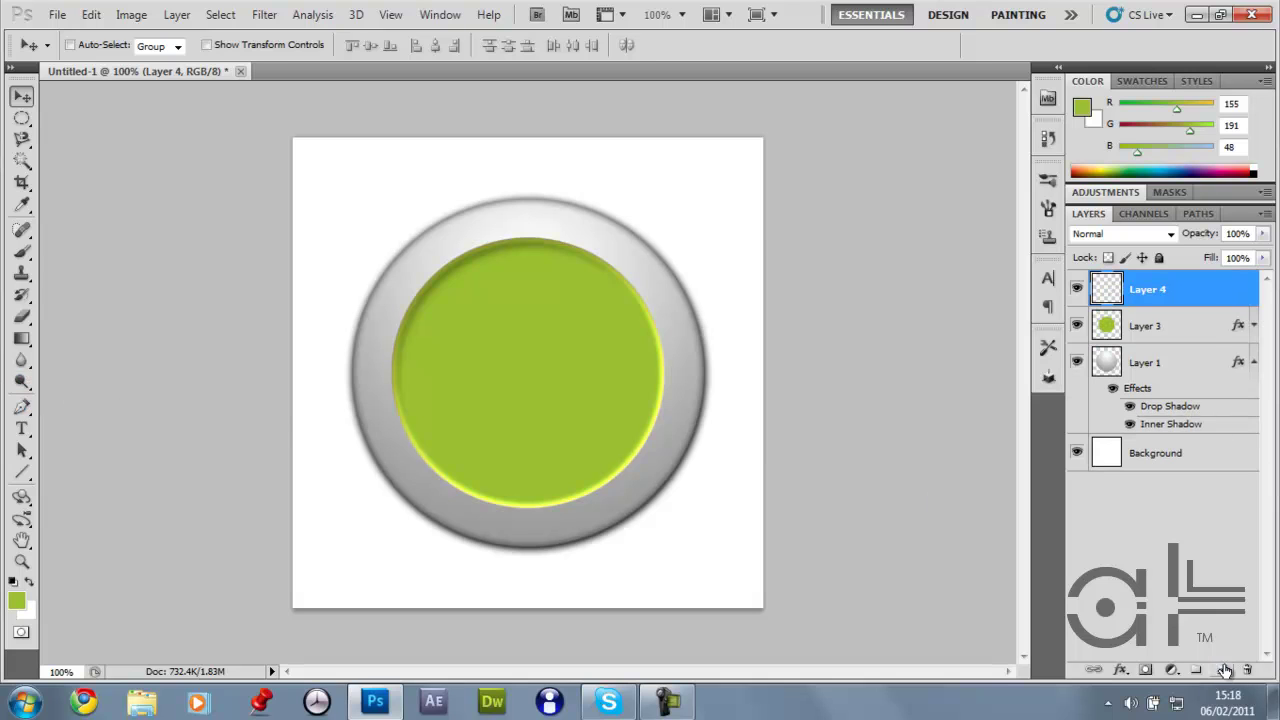
{"action": "left_click", "coordinate": [1128, 234]}
{"action": "left_click", "coordinate": [1140, 197]}
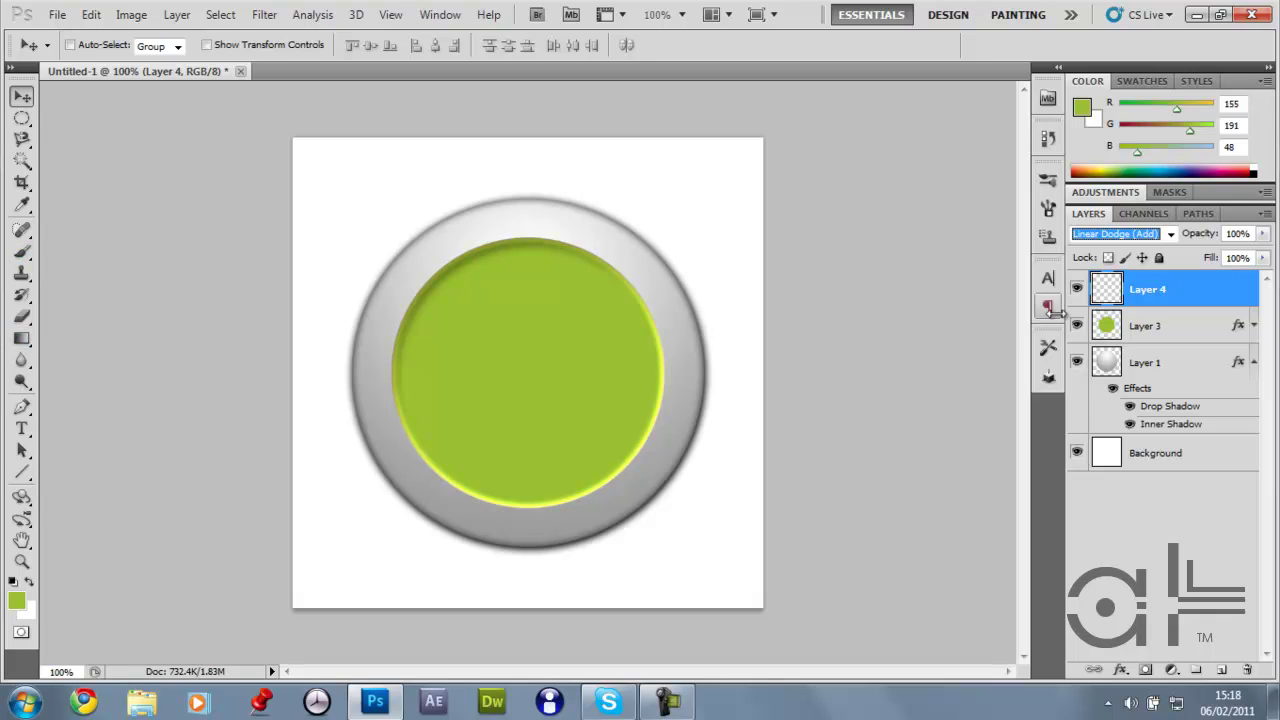
{"action": "left_click", "coordinate": [1107, 327], "text": "ctrl"}
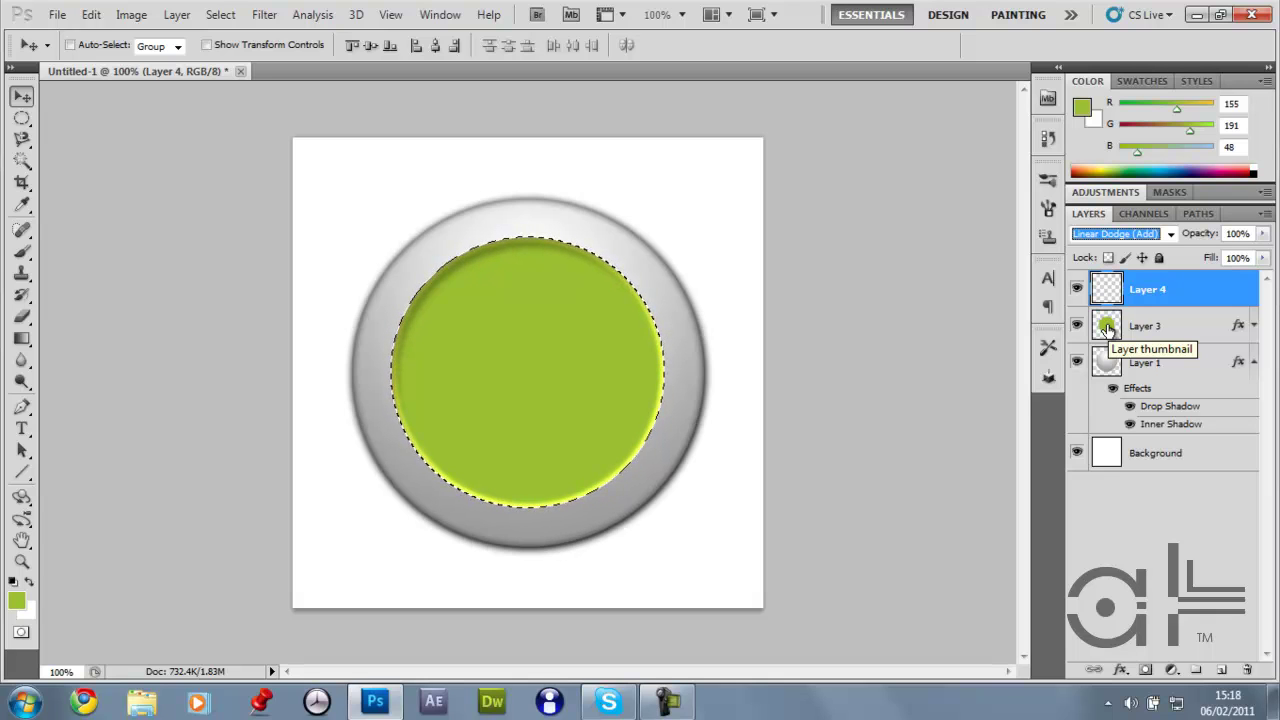
Step: Try a teal foreground colour with hue 161°, saturation 75% and brightness 73%
{"action": "left_click", "coordinate": [17, 604]}
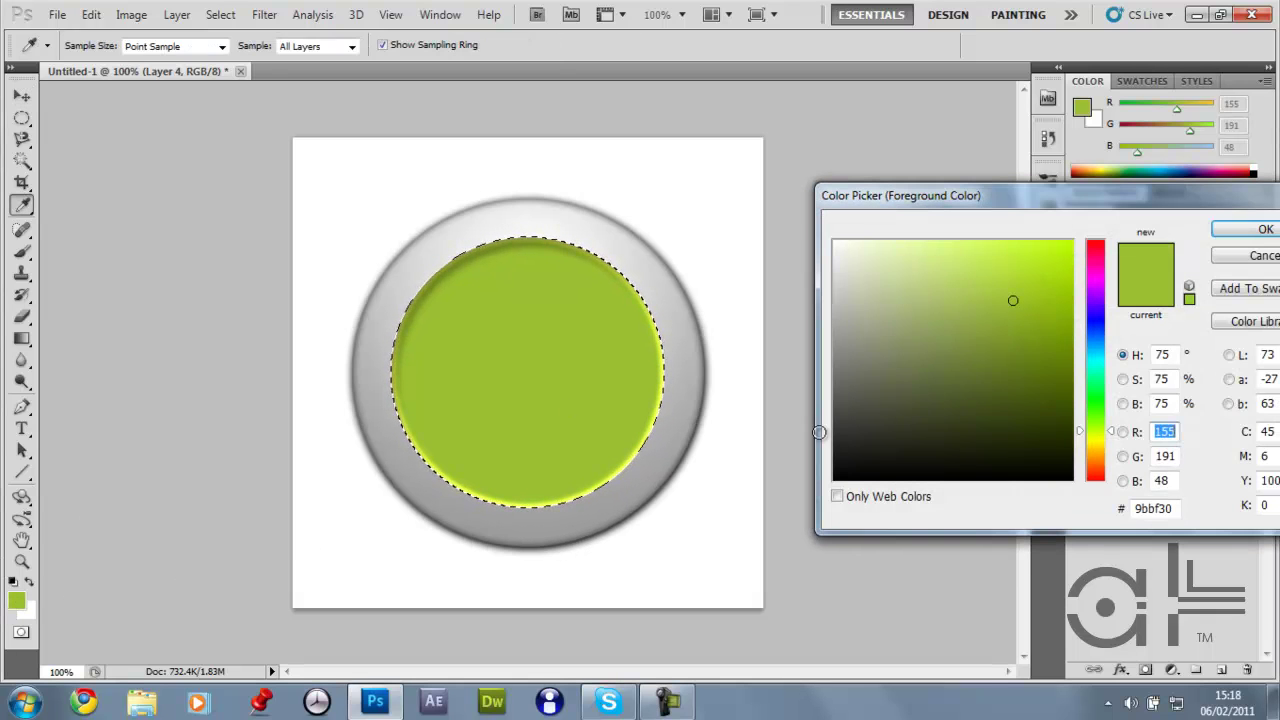
{"action": "left_click_drag", "start_coordinate": [1097, 399], "coordinate": [1095, 384]}
{"action": "mouse_move", "coordinate": [1012, 298]}
{"action": "left_mouse_down"}
{"action": "mouse_move", "coordinate": [983, 279]}
{"action": "mouse_move", "coordinate": [1012, 306]}
{"action": "left_mouse_up"}
{"action": "left_click_drag", "start_coordinate": [1106, 393], "coordinate": [1100, 381]}
{"action": "left_click", "coordinate": [1230, 231]}
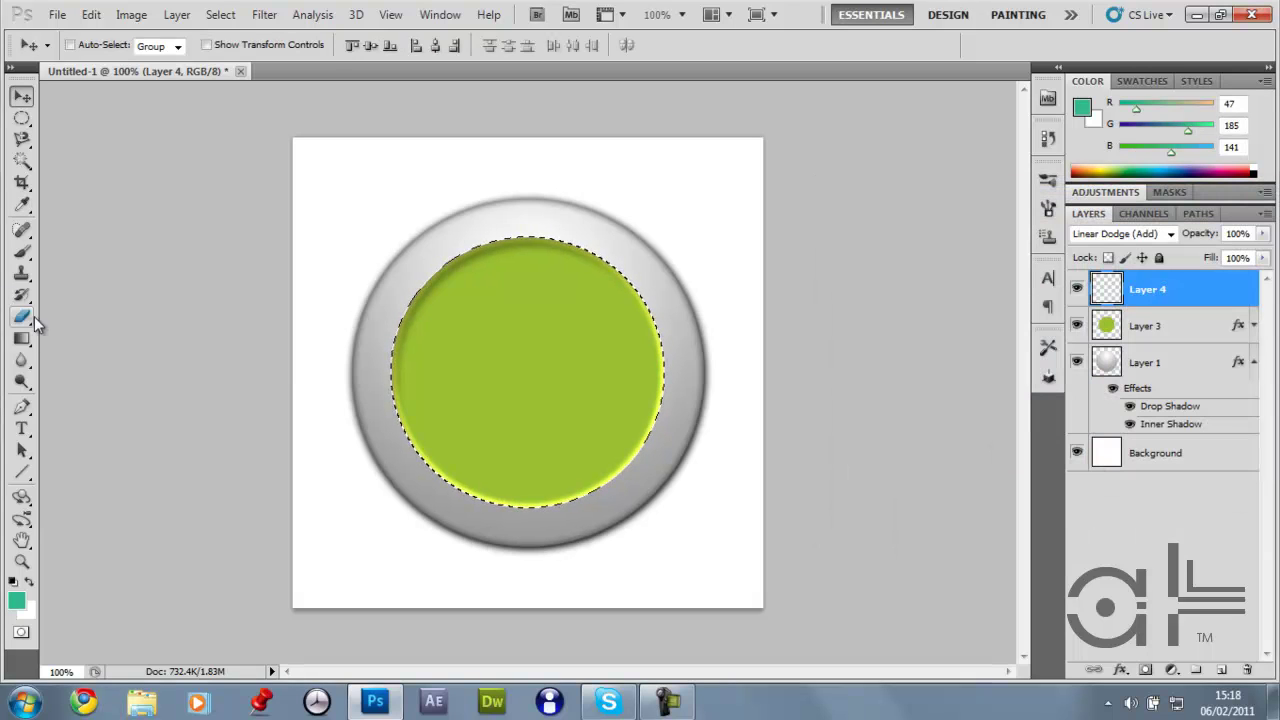
Step: Set the foreground colour to pure white (ffffff)
{"action": "left_click", "coordinate": [16, 600]}
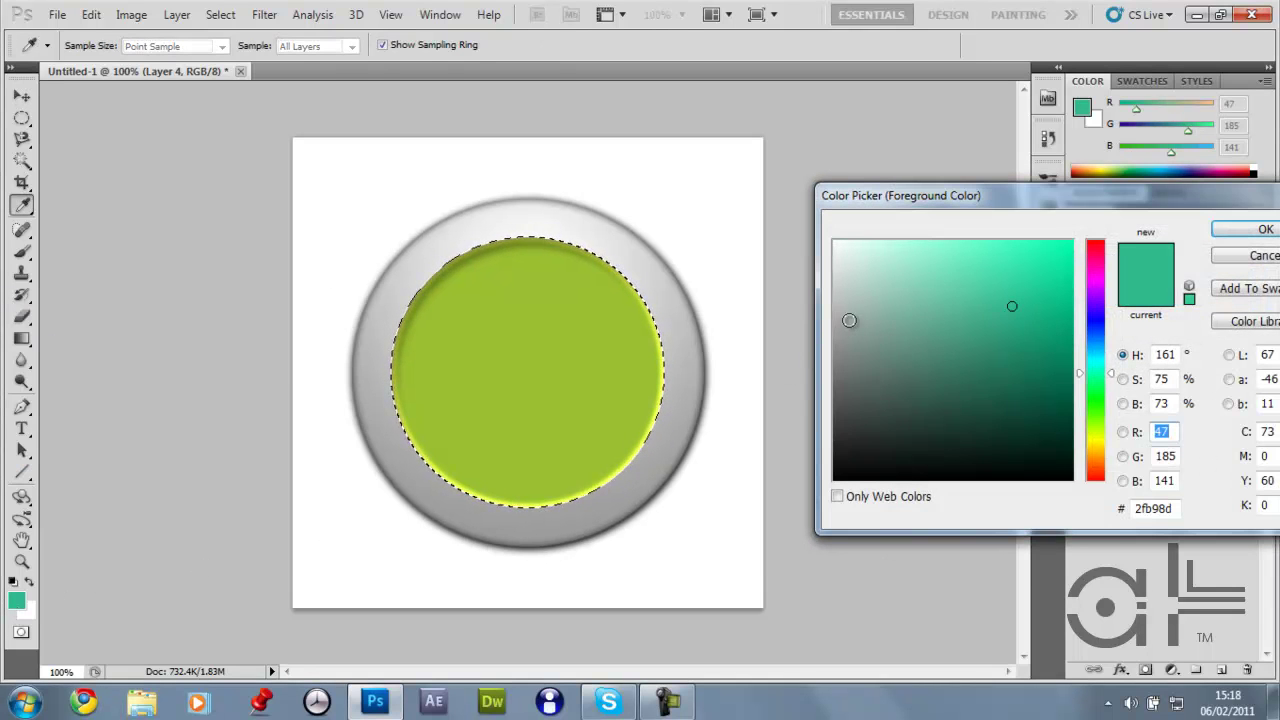
{"action": "left_click_drag", "start_coordinate": [890, 285], "coordinate": [712, 49]}
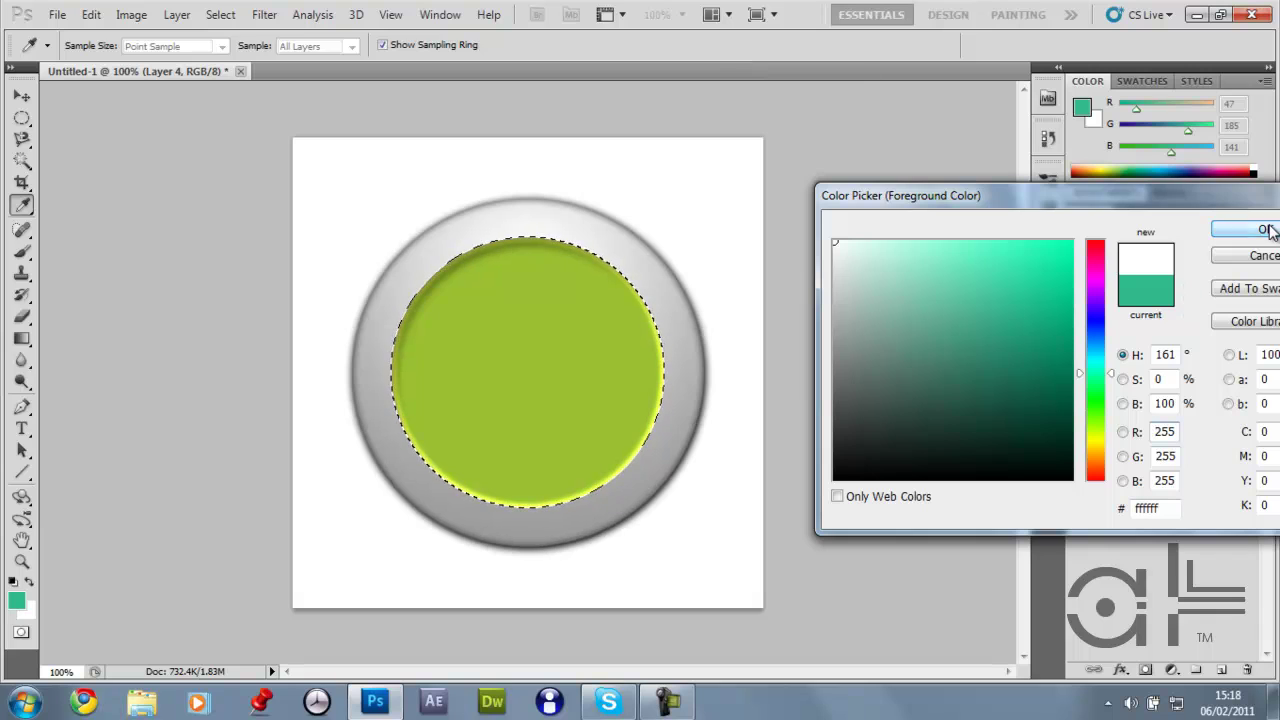
{"action": "left_click", "coordinate": [1268, 231]}
Step: Switch to the Brush tool and set the brush size to 250 px after trying 500 px
{"action": "left_click", "coordinate": [22, 251]}
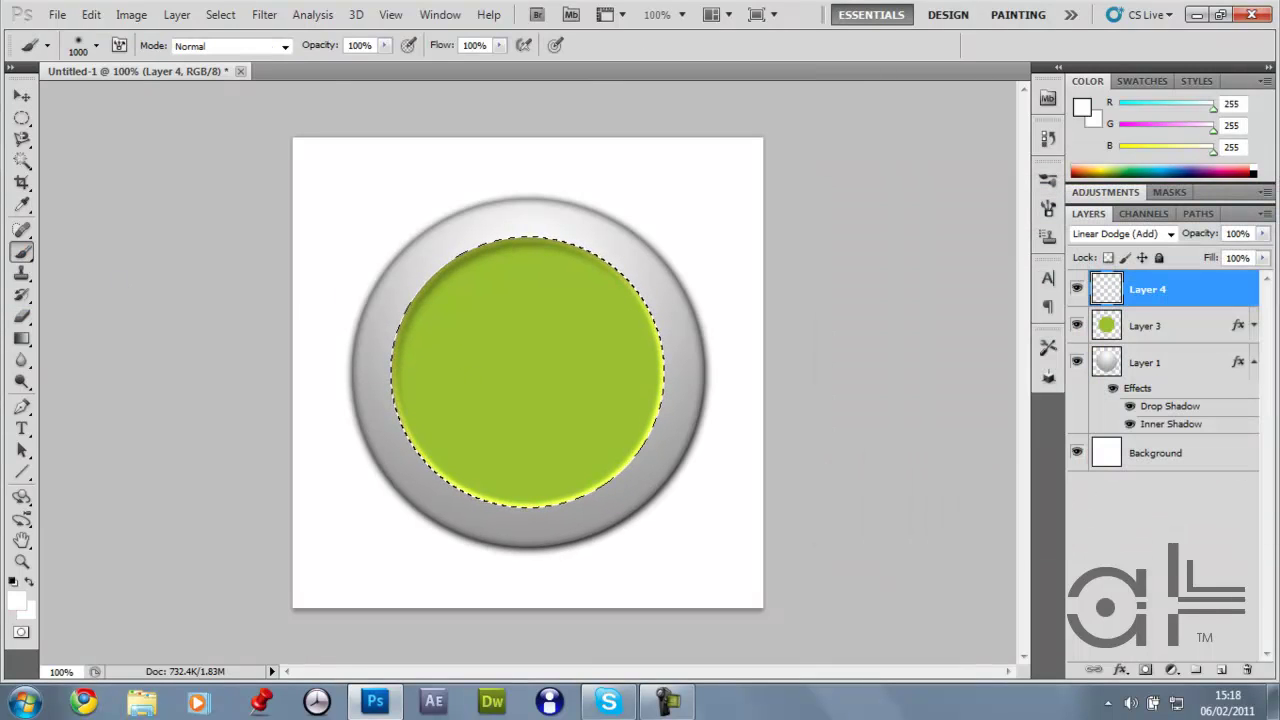
{"action": "left_click", "coordinate": [97, 46]}
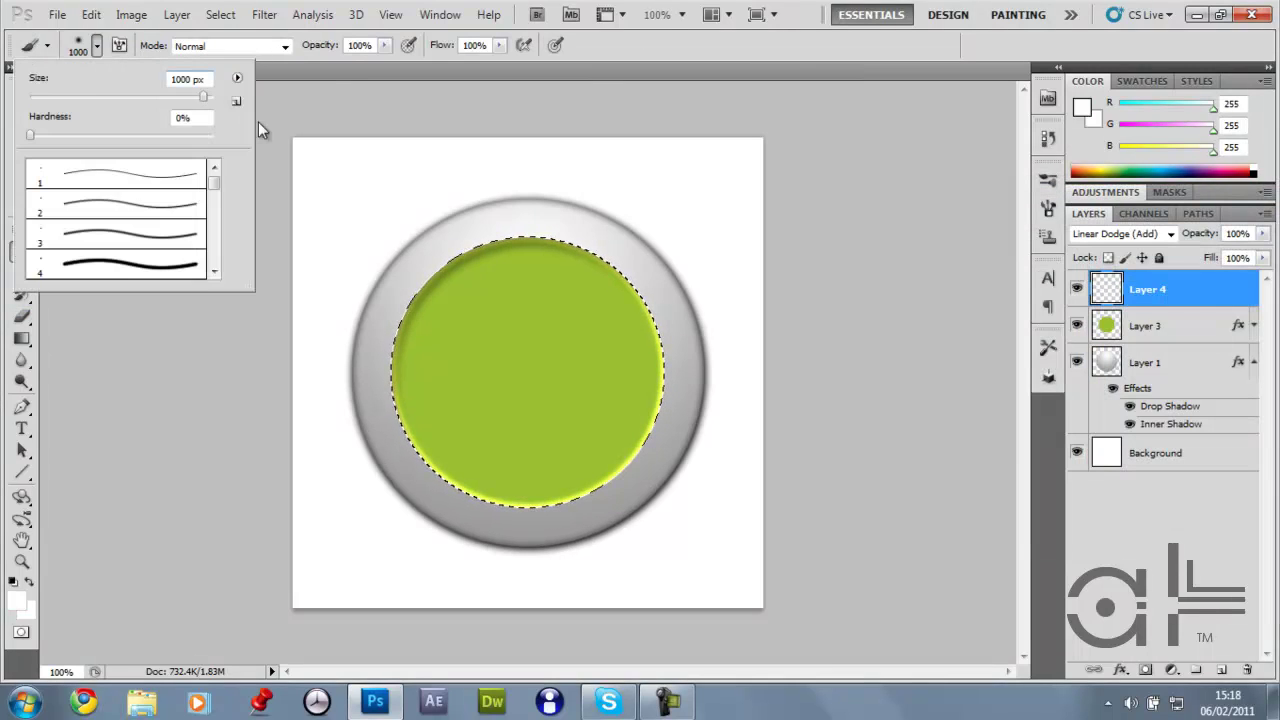
{"action": "left_click_drag", "start_coordinate": [190, 78], "coordinate": [168, 79]}
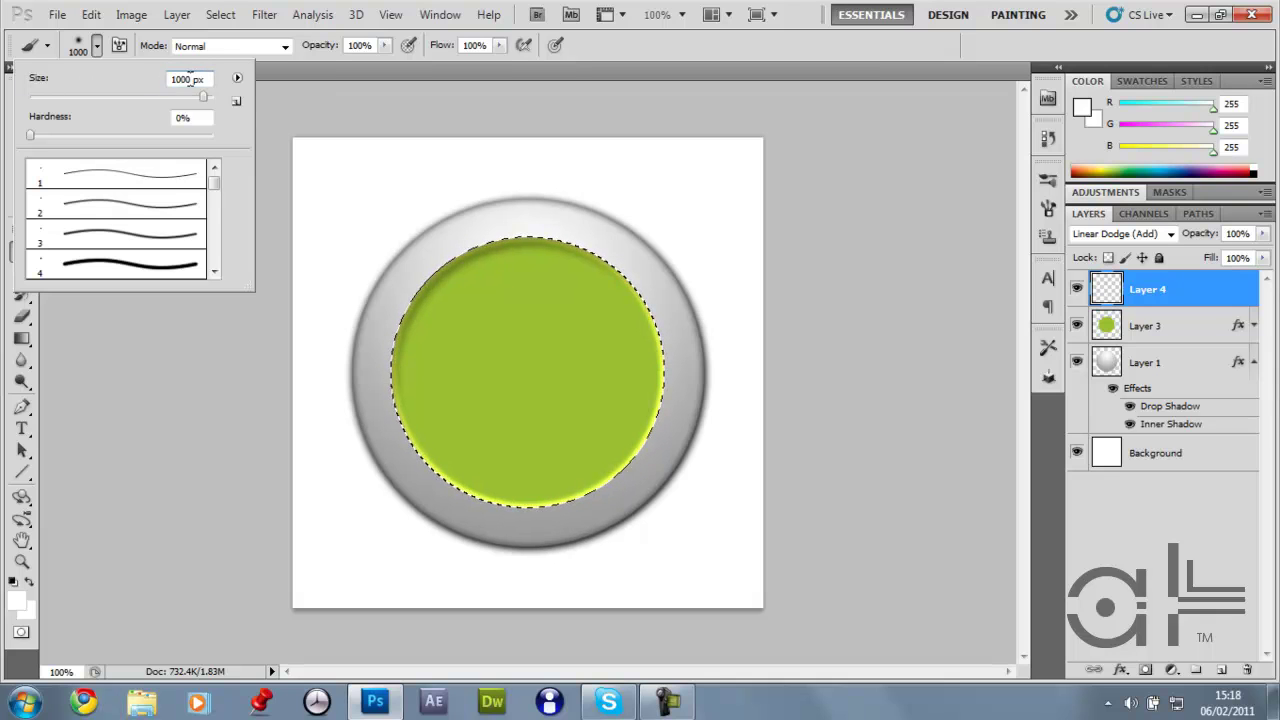
{"action": "type", "text": "500"}
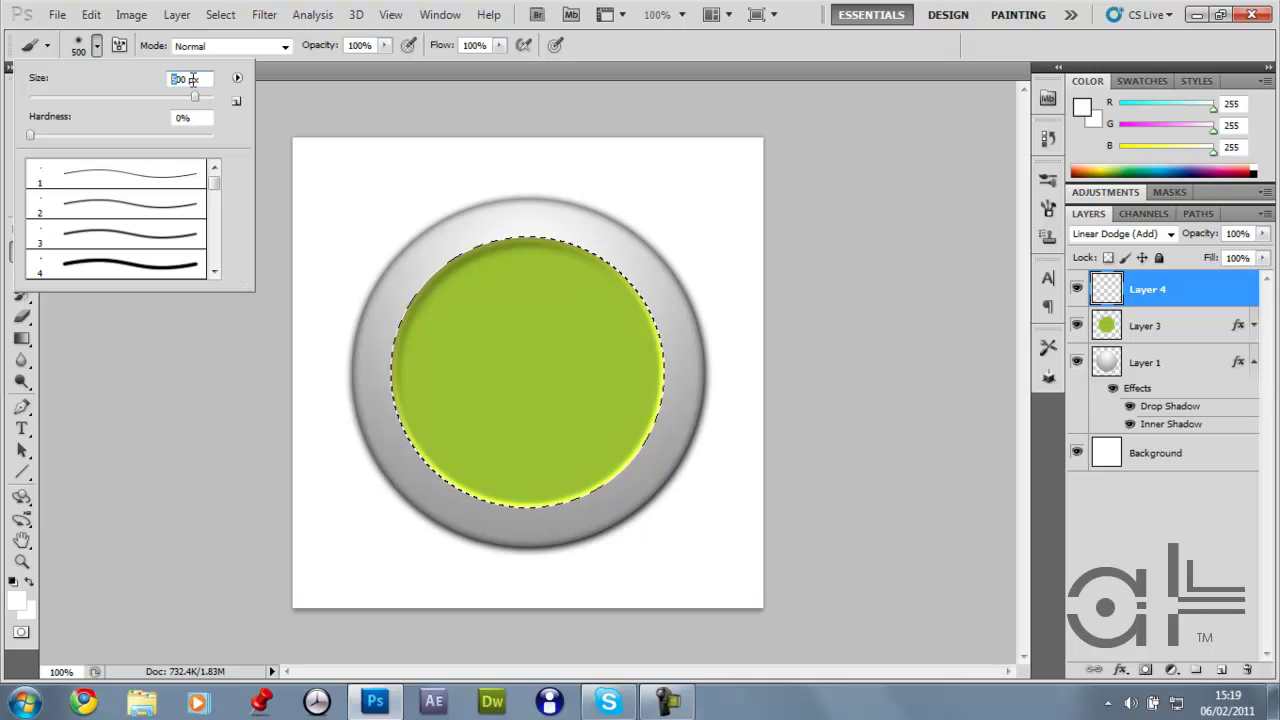
{"action": "type", "text": "250"}
Step: Undo a trial white brush stroke at the circle's lower edge, and change the new layer's blend mode to Overlay
{"action": "left_click", "coordinate": [586, 531]}
{"action": "left_click_drag", "start_coordinate": [586, 531], "coordinate": [540, 498]}
{"action": "key", "text": "ctrl+z"}
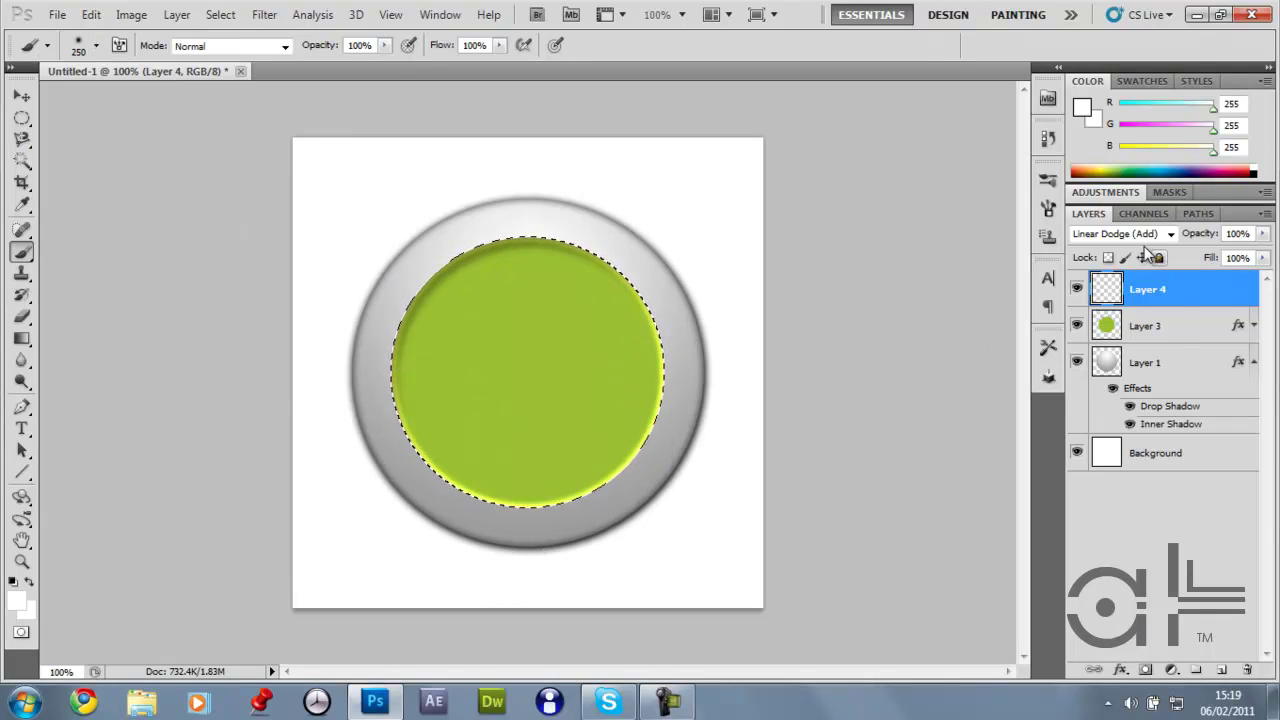
{"action": "left_click", "coordinate": [1150, 236]}
{"action": "left_click", "coordinate": [1113, 232]}
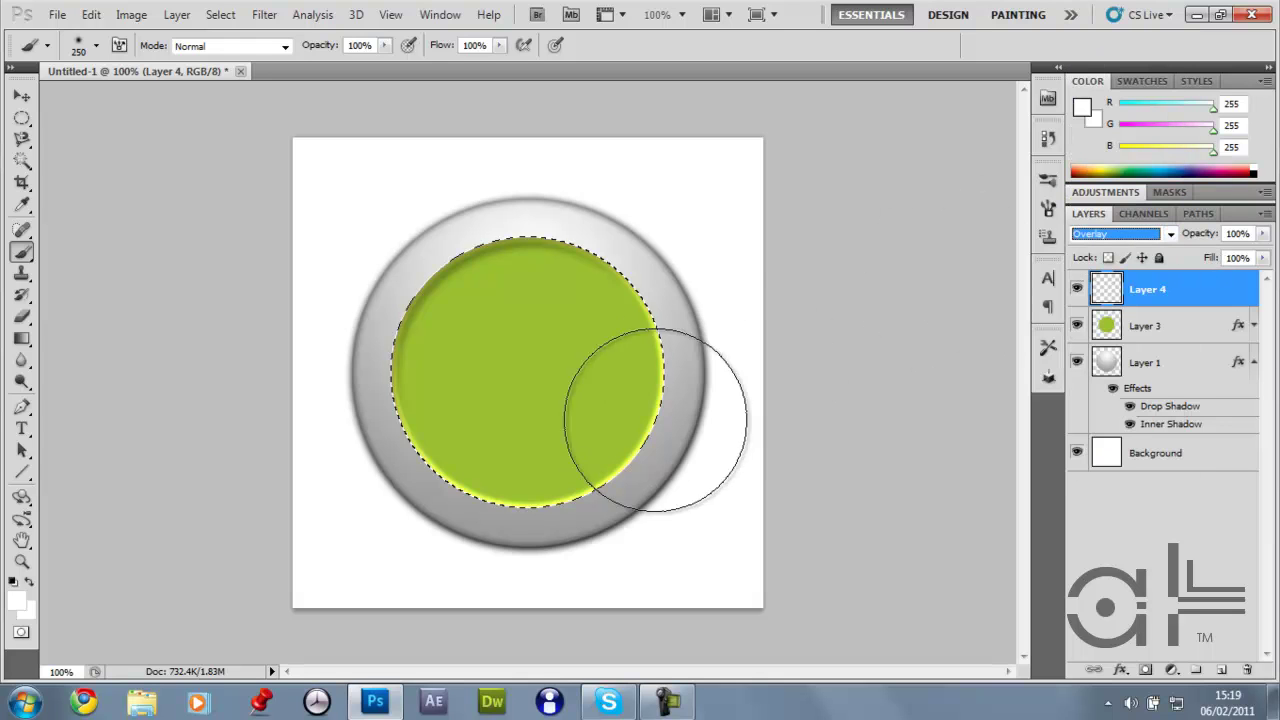
Step: Brush a soft white highlight over the lower edge of the selected circle, undoing the unwanted strokes
{"action": "mouse_move", "coordinate": [543, 457]}
{"action": "left_mouse_down"}
{"action": "mouse_move", "coordinate": [429, 543]}
{"action": "mouse_move", "coordinate": [530, 480]}
{"action": "left_mouse_up"}
{"action": "key", "text": "ctrl+z"}
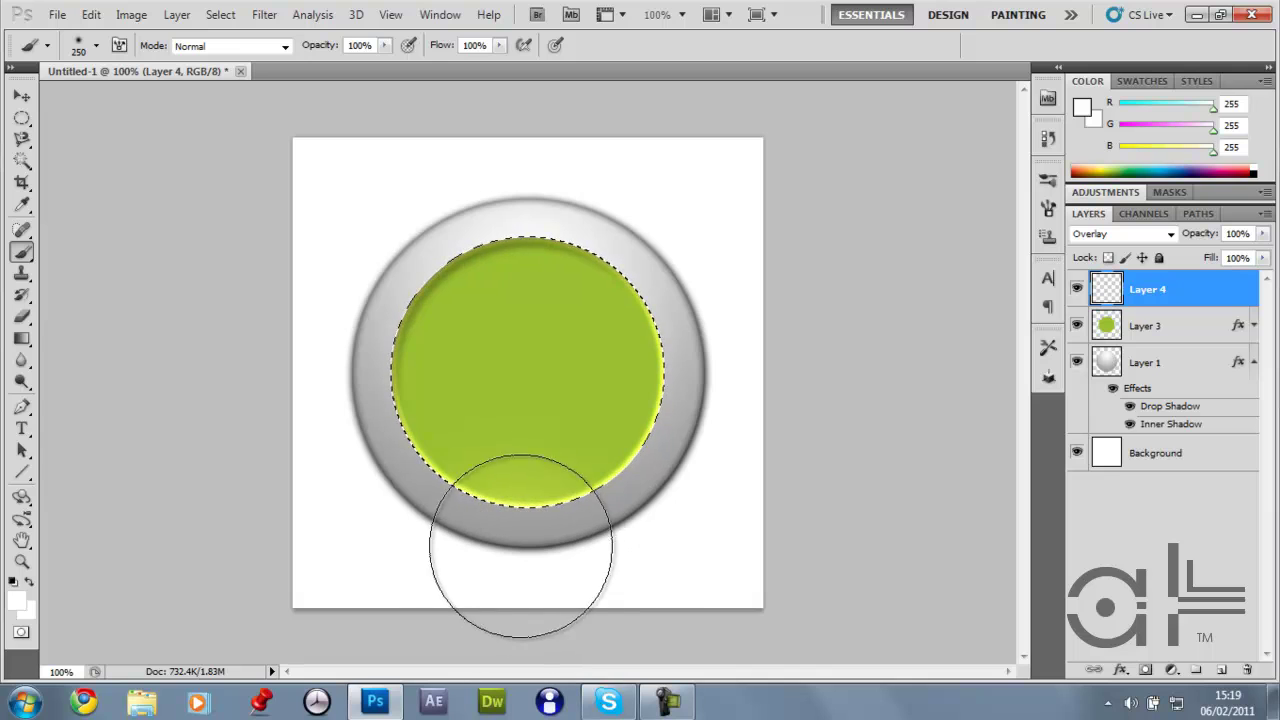
{"action": "left_click_drag", "start_coordinate": [521, 548], "coordinate": [530, 474]}
{"action": "mouse_move", "coordinate": [517, 557]}
{"action": "left_mouse_down"}
{"action": "mouse_move", "coordinate": [583, 584]}
{"action": "mouse_move", "coordinate": [567, 523]}
{"action": "left_mouse_up"}
{"action": "key", "text": "ctrl+z"}
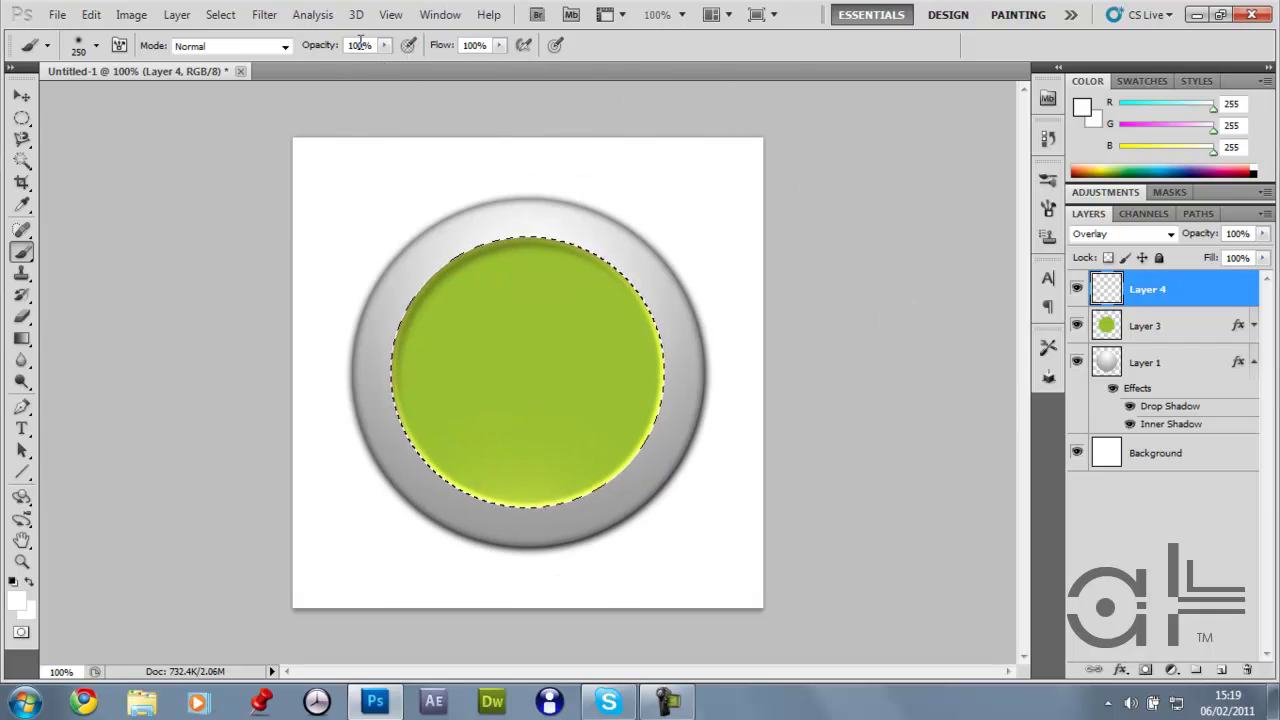
Step: Set the brush opacity to 10%
{"action": "key", "text": "Delete"}
{"action": "key", "text": "Return"}
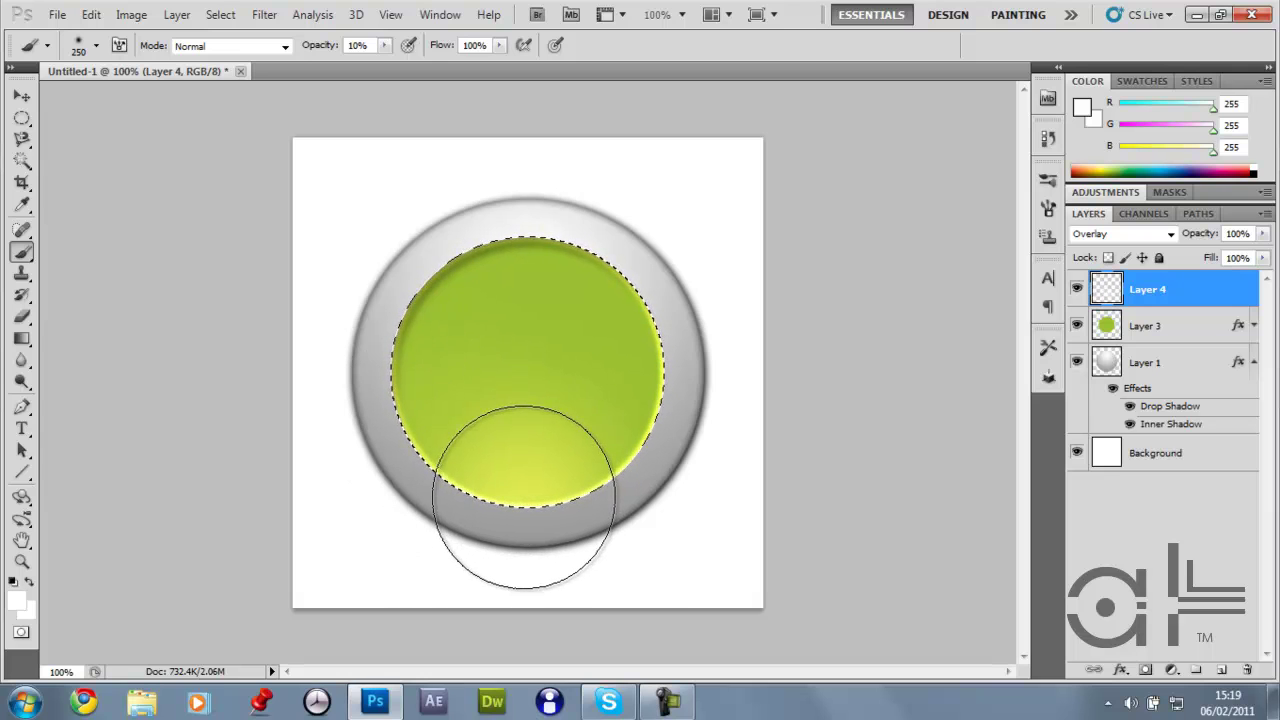
Step: Strengthen the soft white highlight over the lower green circle, deselect, and merge the highlight layer into the green circle's layer
{"action": "left_click_drag", "start_coordinate": [523, 500], "coordinate": [521, 466]}
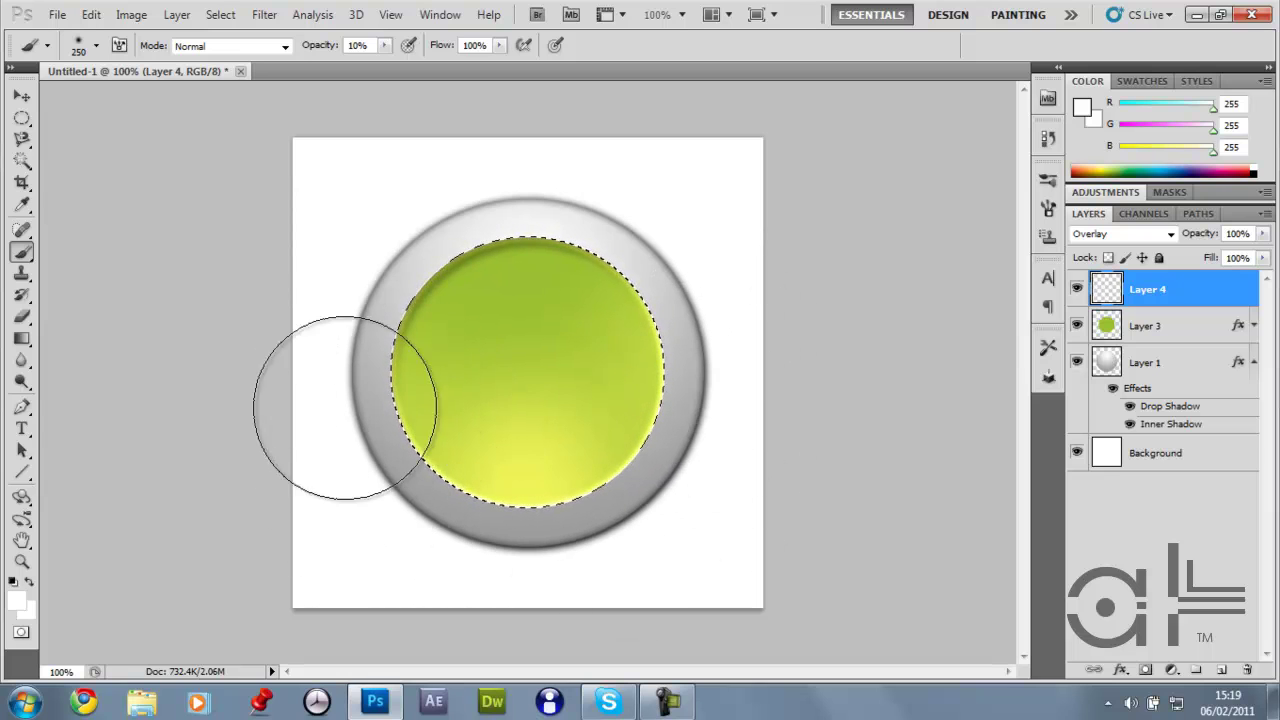
{"action": "left_click", "coordinate": [521, 440]}
{"action": "left_click", "coordinate": [531, 440]}
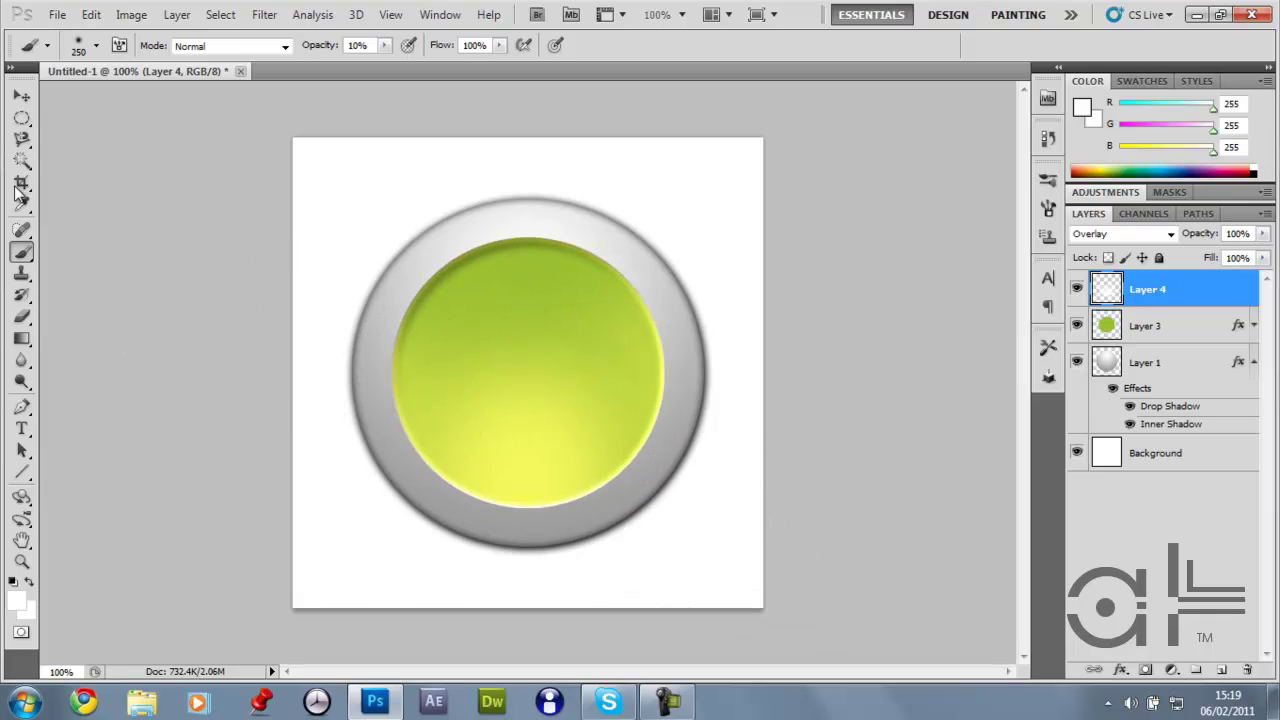
{"action": "left_click", "coordinate": [23, 99]}
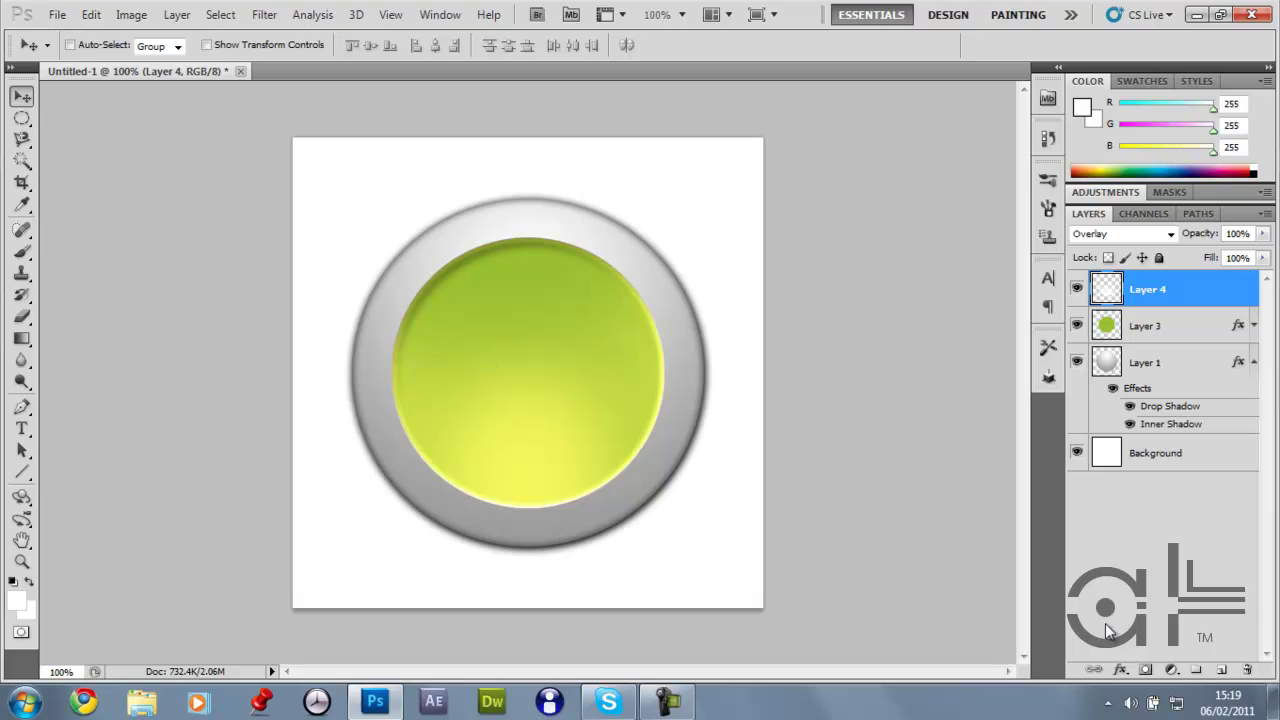
{"action": "key", "text": "ctrl+e"}
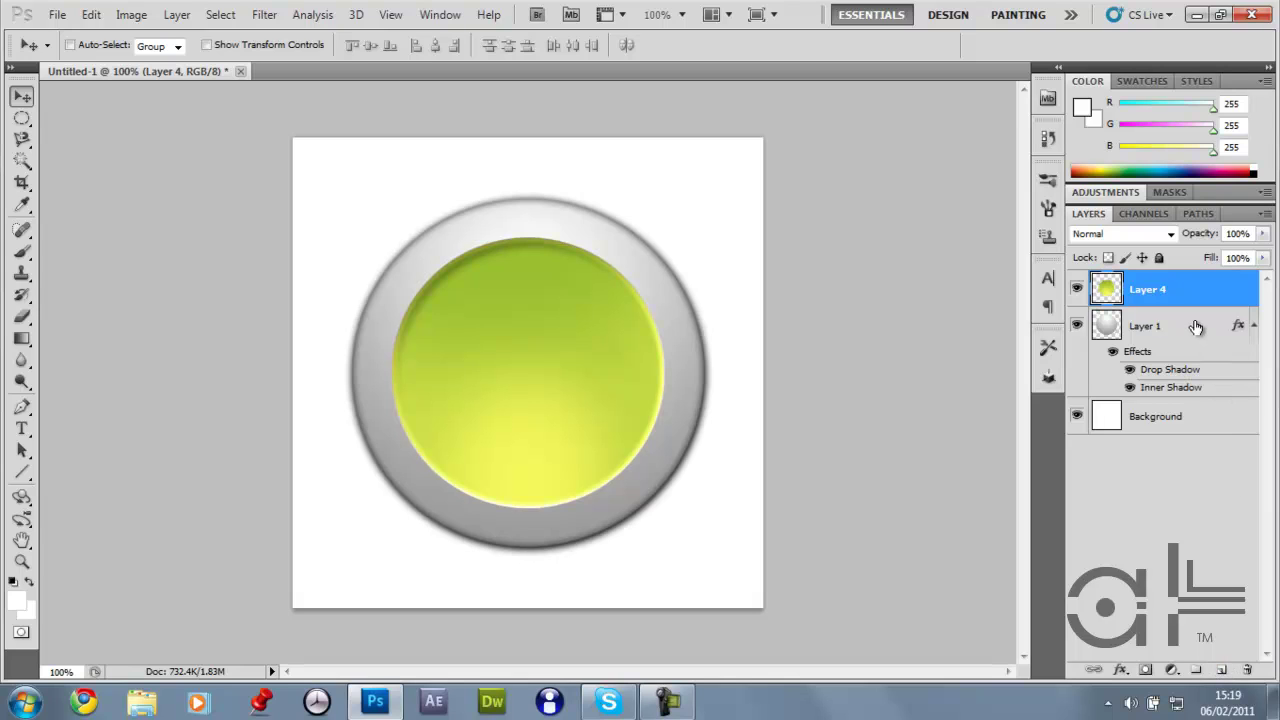
Step: Select the green circle's outline, add a new layer beneath the circle, and expand the selection by a few pixels
{"action": "left_click", "coordinate": [1112, 296], "text": "ctrl"}
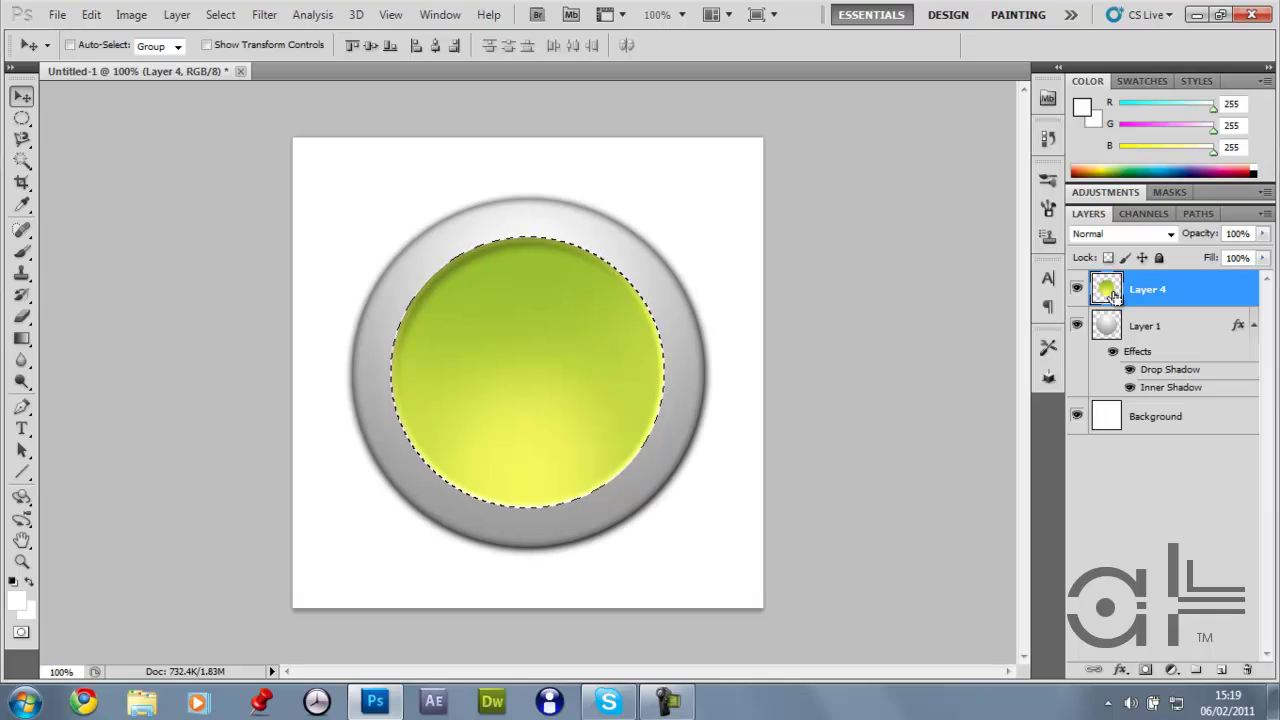
{"action": "left_click", "coordinate": [1221, 669], "text": "ctrl"}
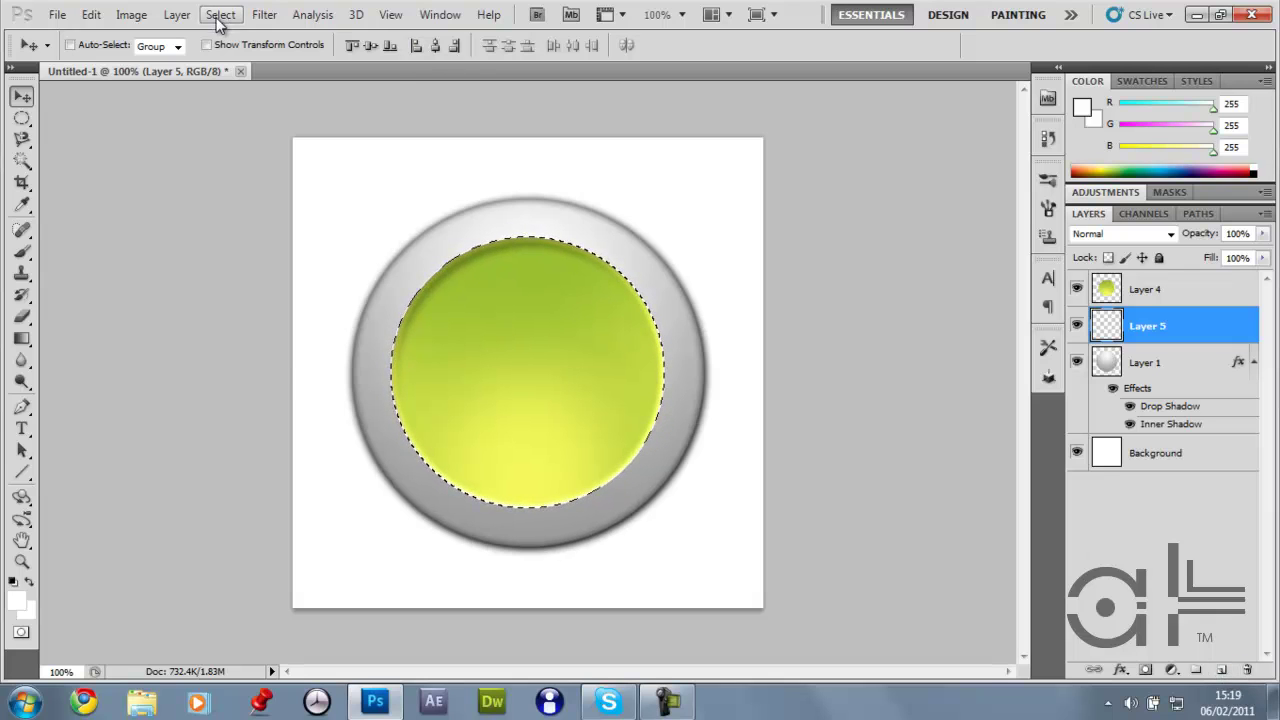
{"action": "left_click", "coordinate": [220, 16]}
{"action": "mouse_move", "coordinate": [357, 220]}
{"action": "left_click", "coordinate": [430, 256]}
{"action": "type", "text": "8"}
{"action": "key", "text": "Return"}
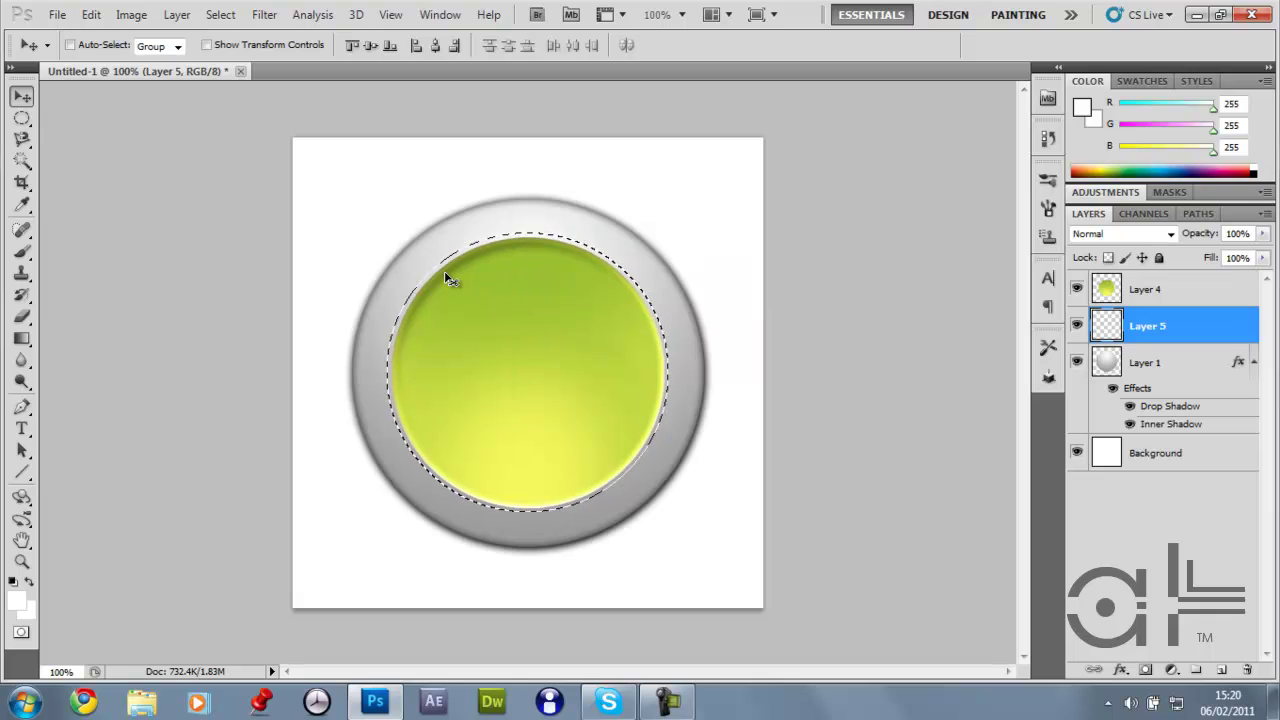
Step: Fill the expanded selection with a black-to-white gradient running from above the ring down to the circle's lower edge, and deselect
{"action": "left_click", "coordinate": [22, 338]}
{"action": "left_click", "coordinate": [14, 583]}
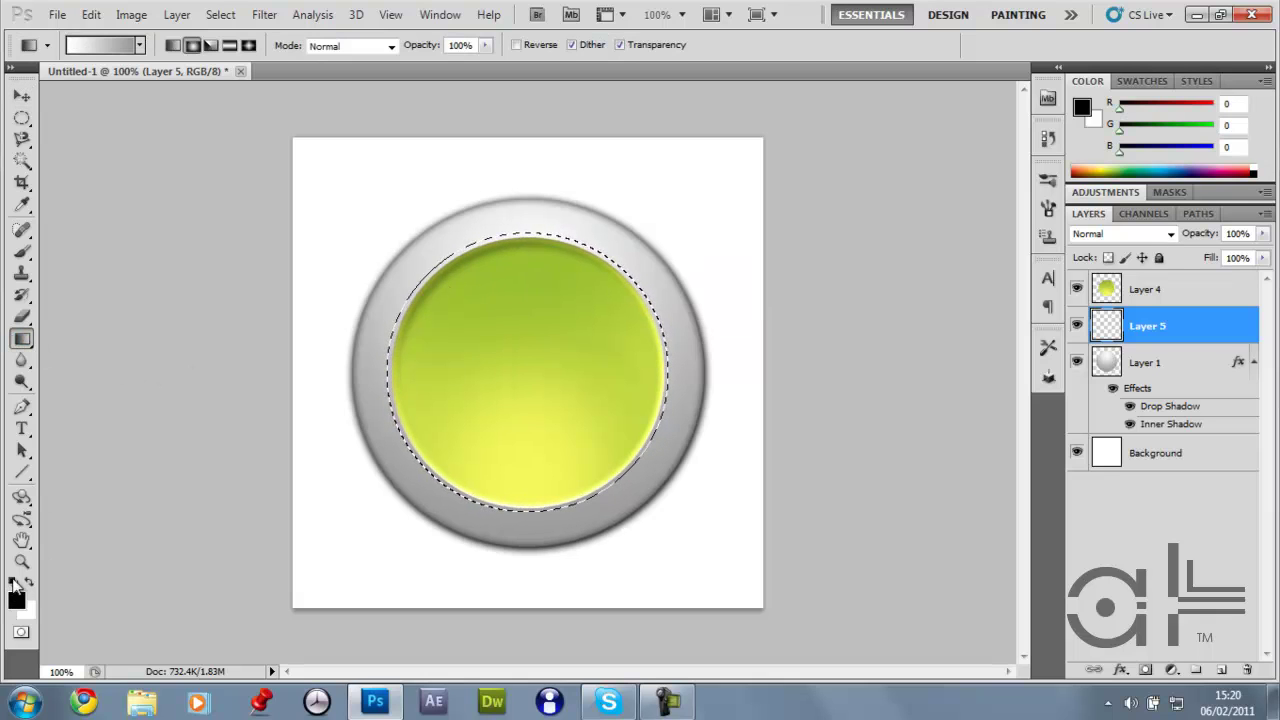
{"action": "left_click", "coordinate": [140, 45]}
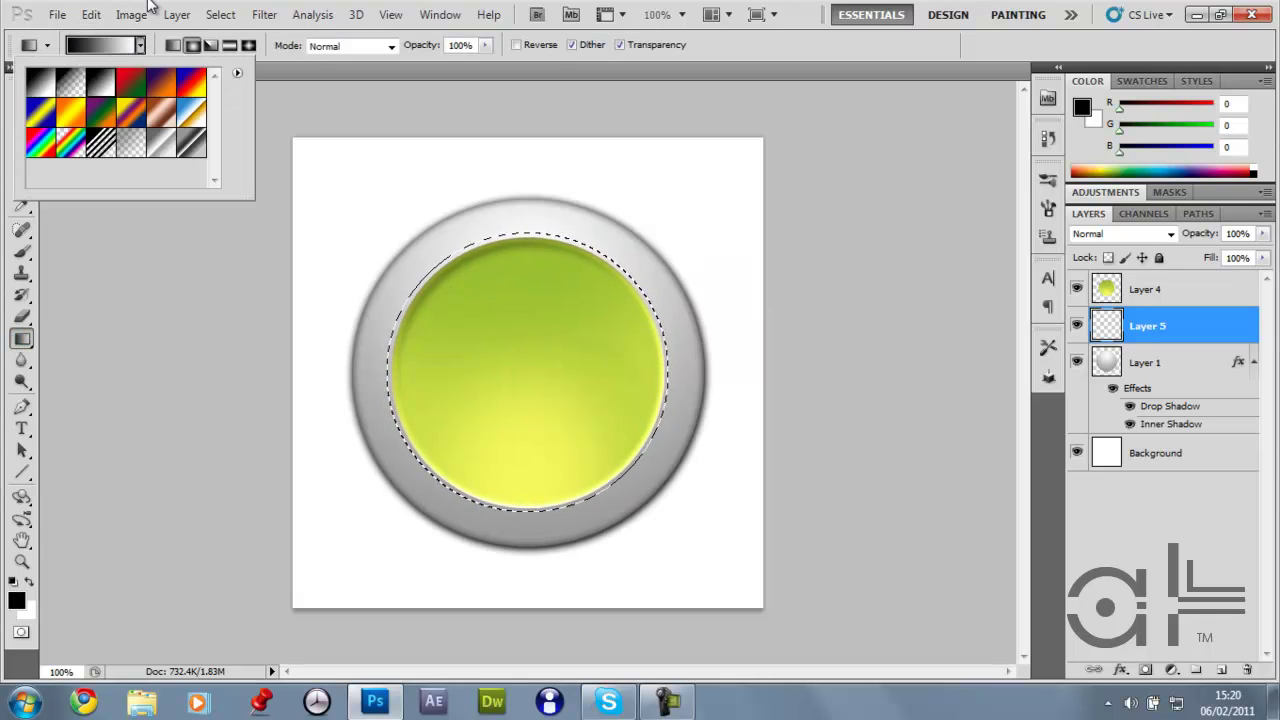
{"action": "left_click", "coordinate": [503, 494]}
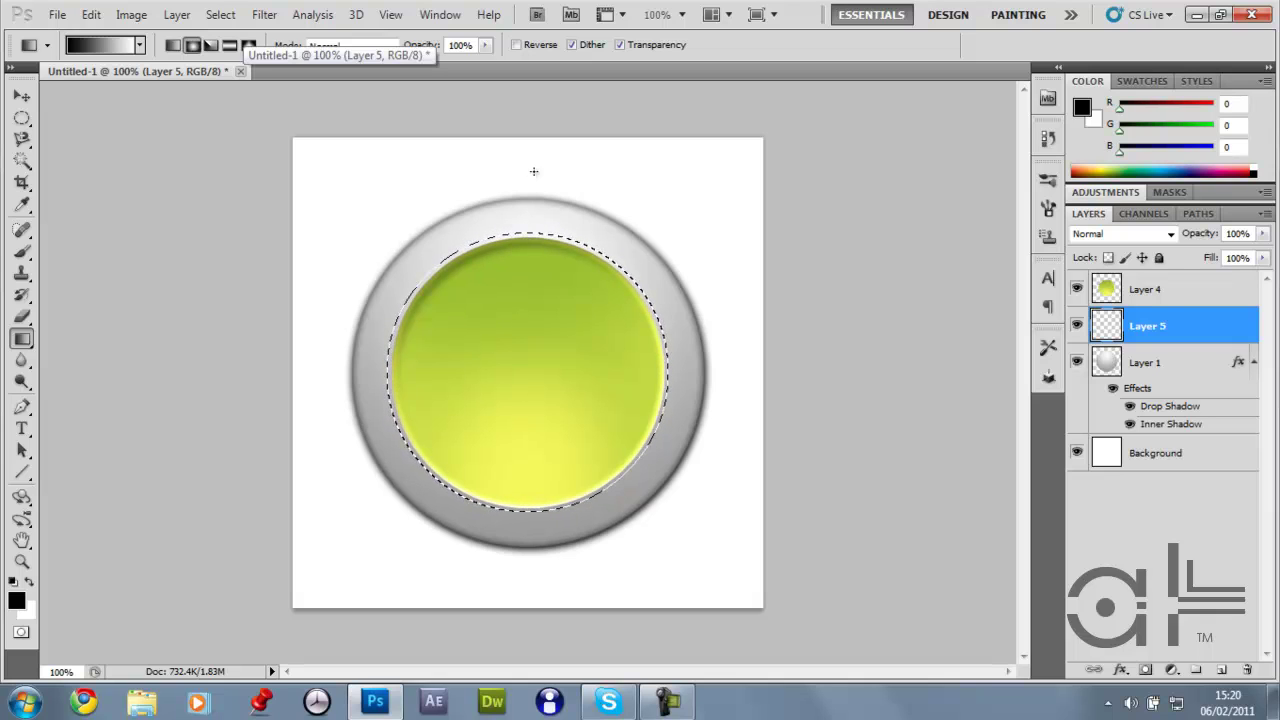
{"action": "left_click_drag", "start_coordinate": [530, 165], "coordinate": [532, 511]}
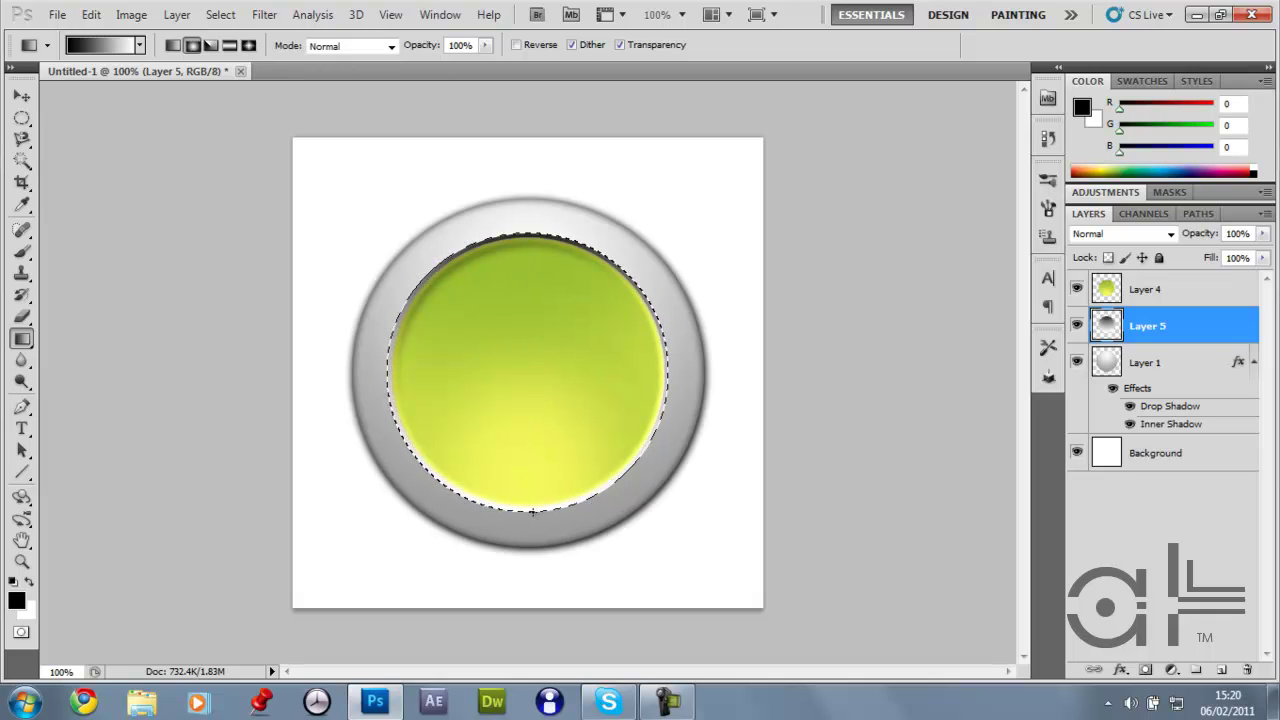
{"action": "key", "text": "ctrl+d"}
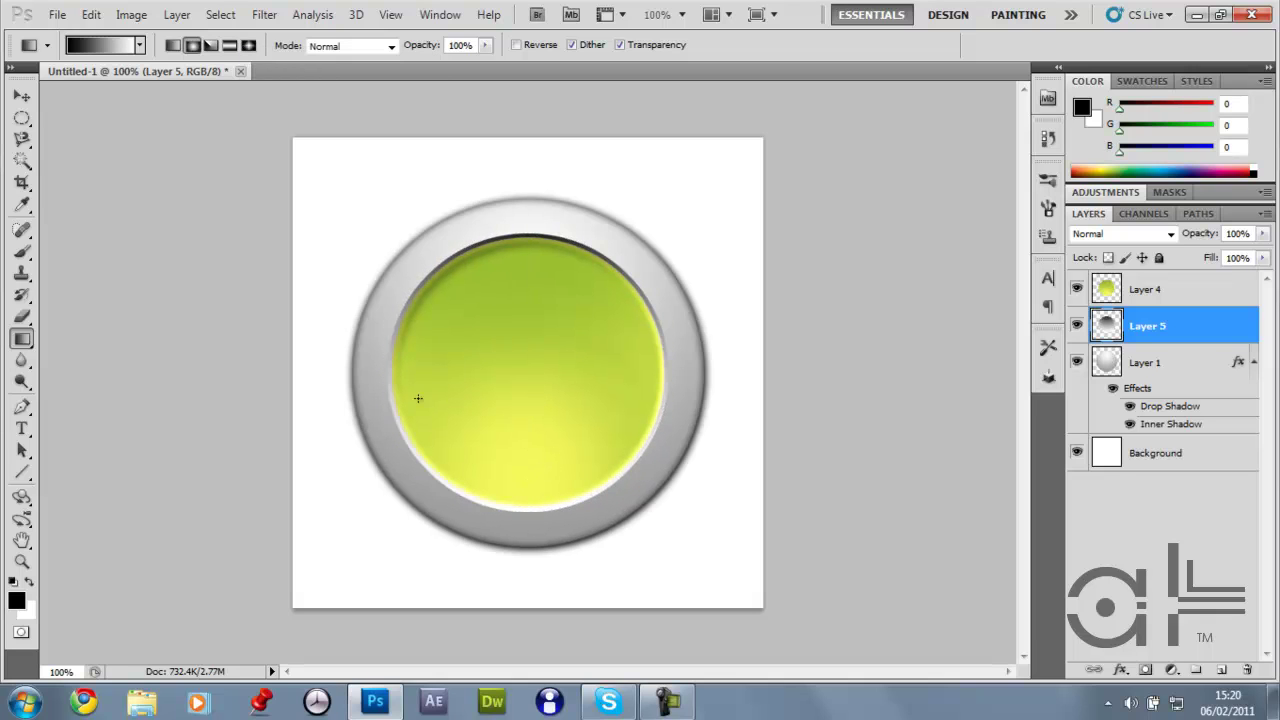
{"action": "left_click", "coordinate": [21, 96]}
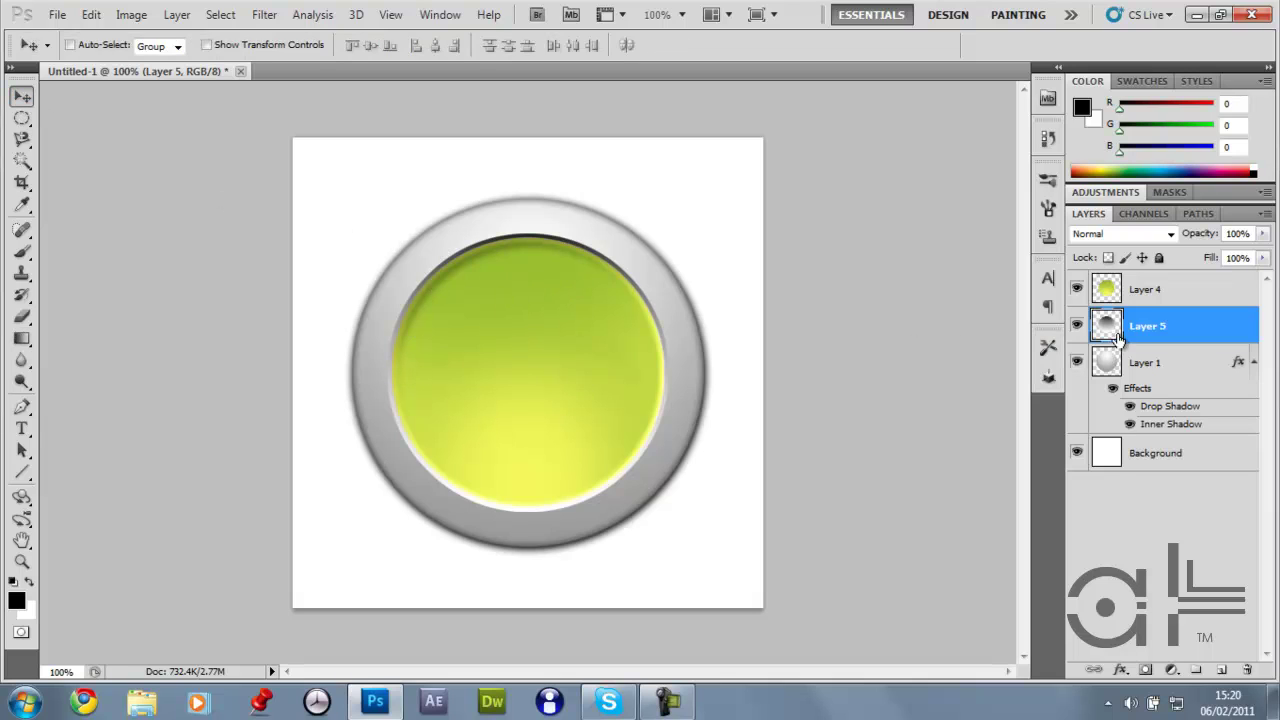
Step: Add a new layer above the green circle and place an oval selection inside the circle, touching its upper edge
{"action": "left_click", "coordinate": [1174, 297]}
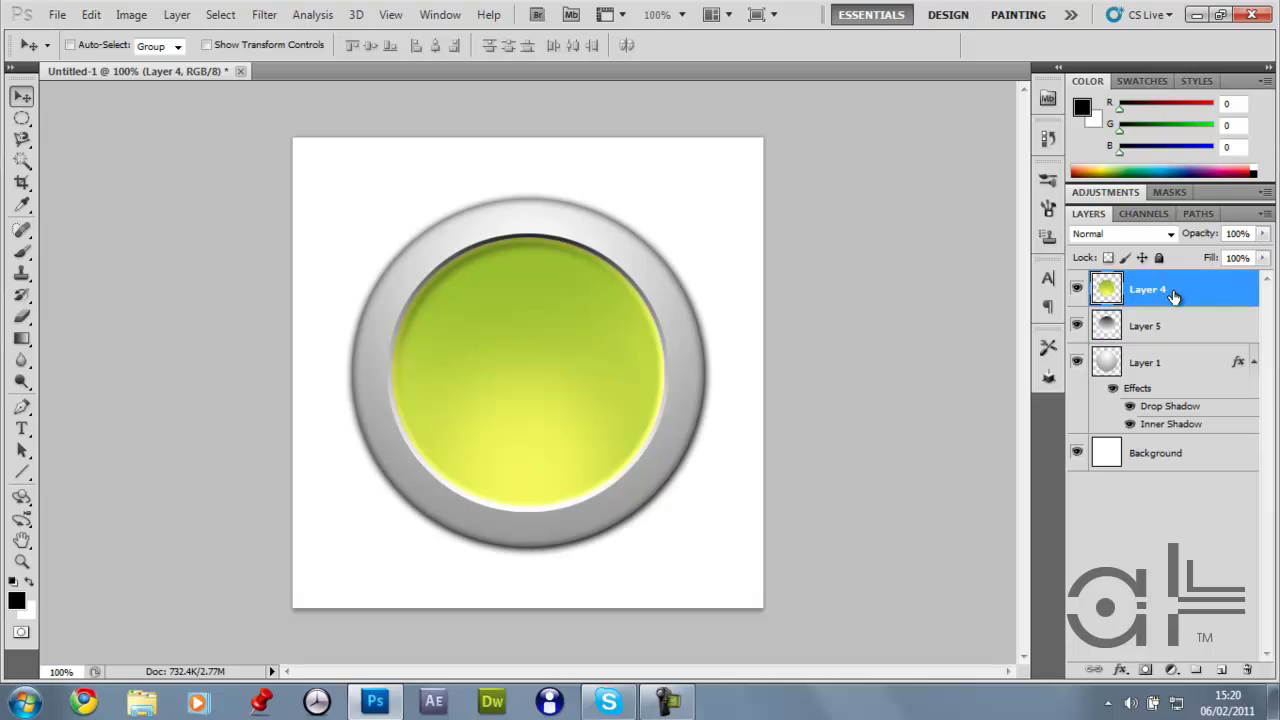
{"action": "left_click", "coordinate": [1222, 670]}
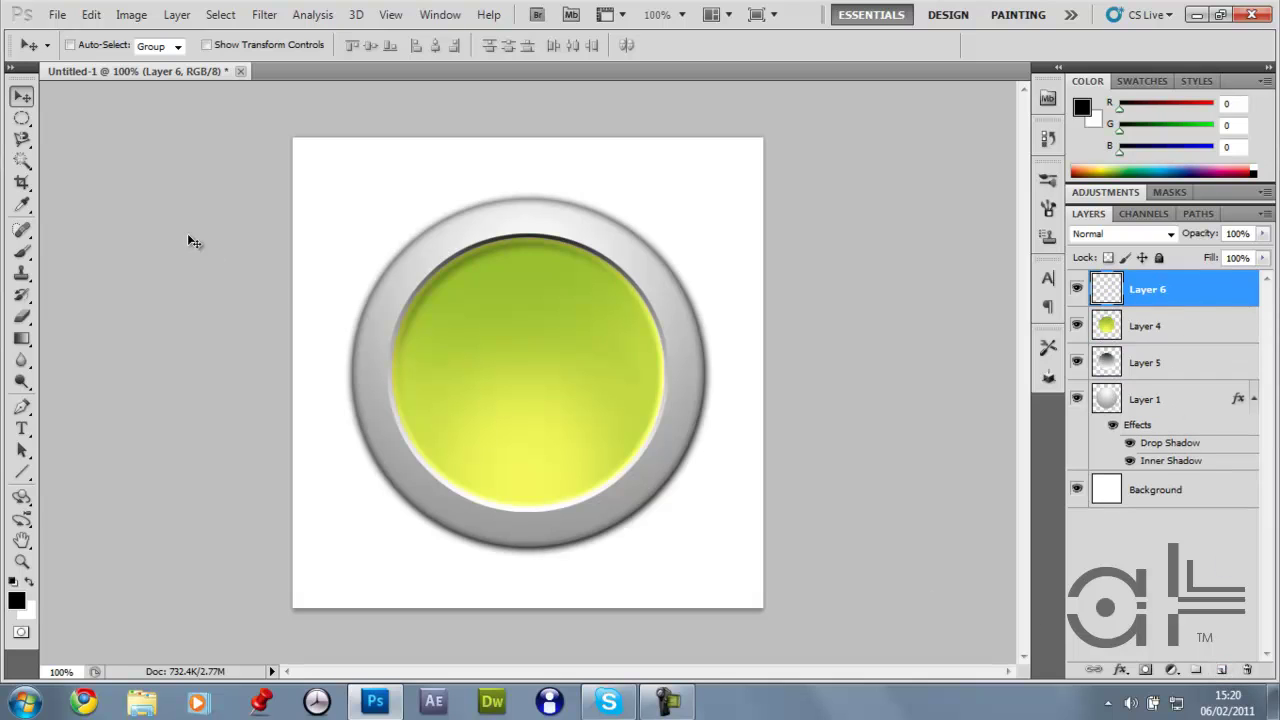
{"action": "left_click", "coordinate": [21, 118]}
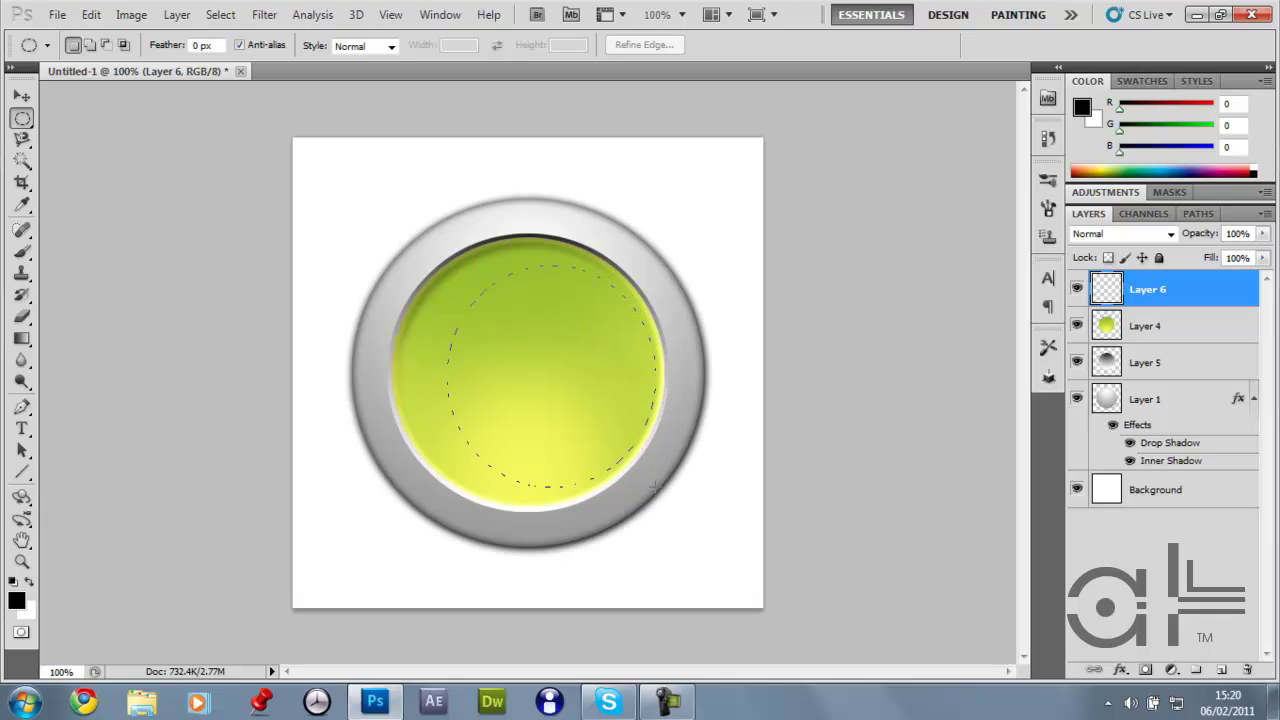
{"action": "left_click_drag", "start_coordinate": [656, 500], "coordinate": [656, 500]}
{"action": "mouse_move", "coordinate": [546, 410]}
{"action": "left_mouse_down"}
{"action": "mouse_move", "coordinate": [521, 388]}
{"action": "mouse_move", "coordinate": [554, 434]}
{"action": "mouse_move", "coordinate": [530, 414]}
{"action": "left_mouse_up"}
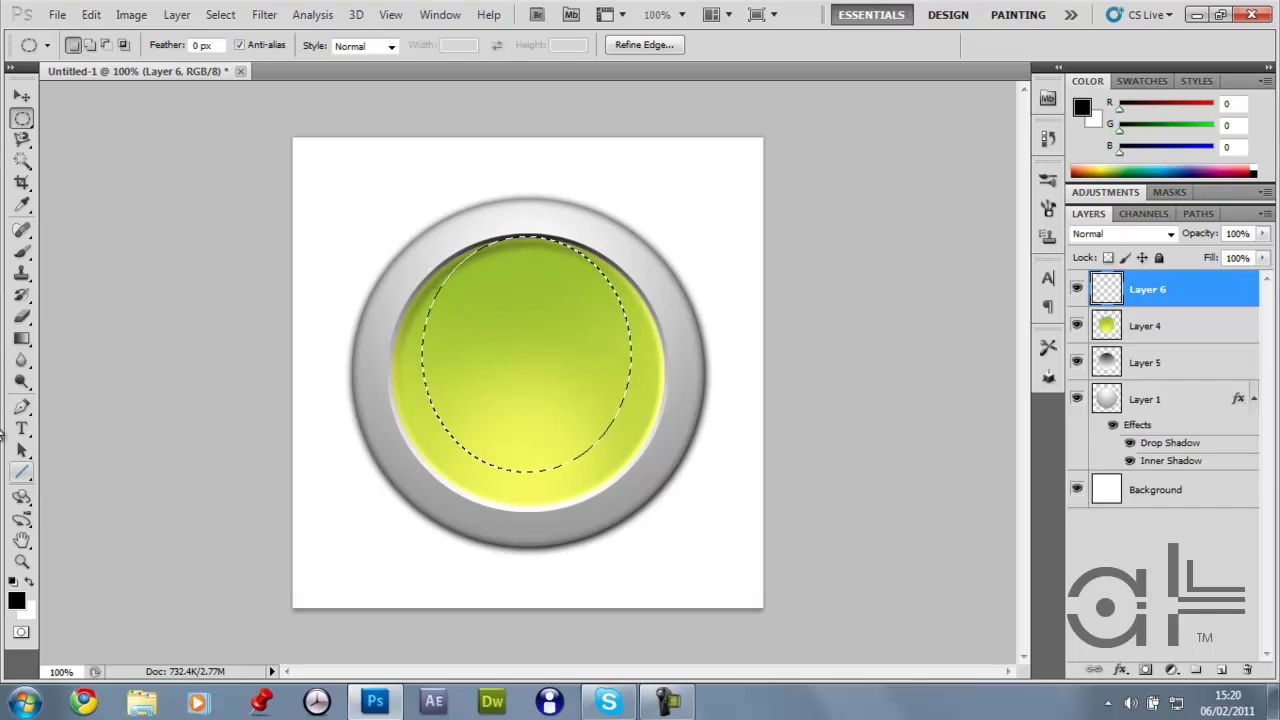
Step: Fill the oval with a white-to-transparent gradient from above the ring down to the oval's lower edge, deselect, and activate the green circle's layer
{"action": "left_click", "coordinate": [21, 338]}
{"action": "left_click", "coordinate": [140, 45]}
{"action": "double_click", "coordinate": [56, 70]}
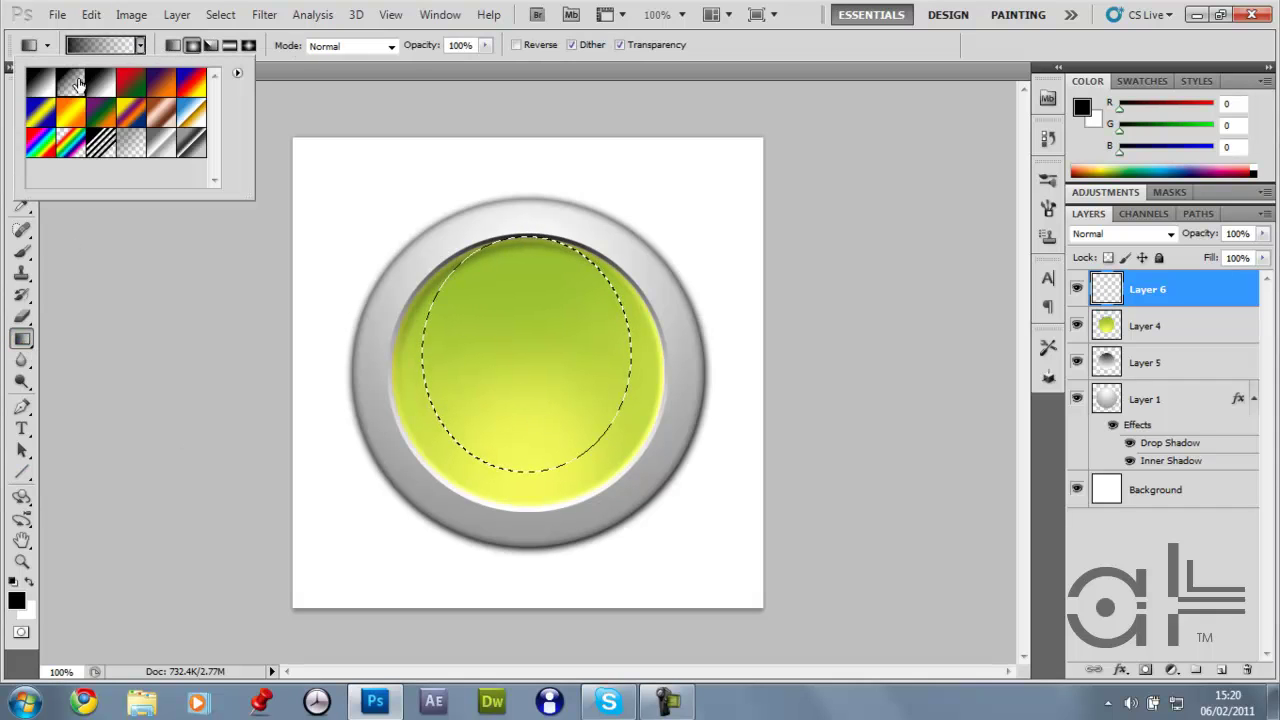
{"action": "left_click", "coordinate": [140, 45]}
{"action": "left_click", "coordinate": [201, 352]}
{"action": "key", "text": "x"}
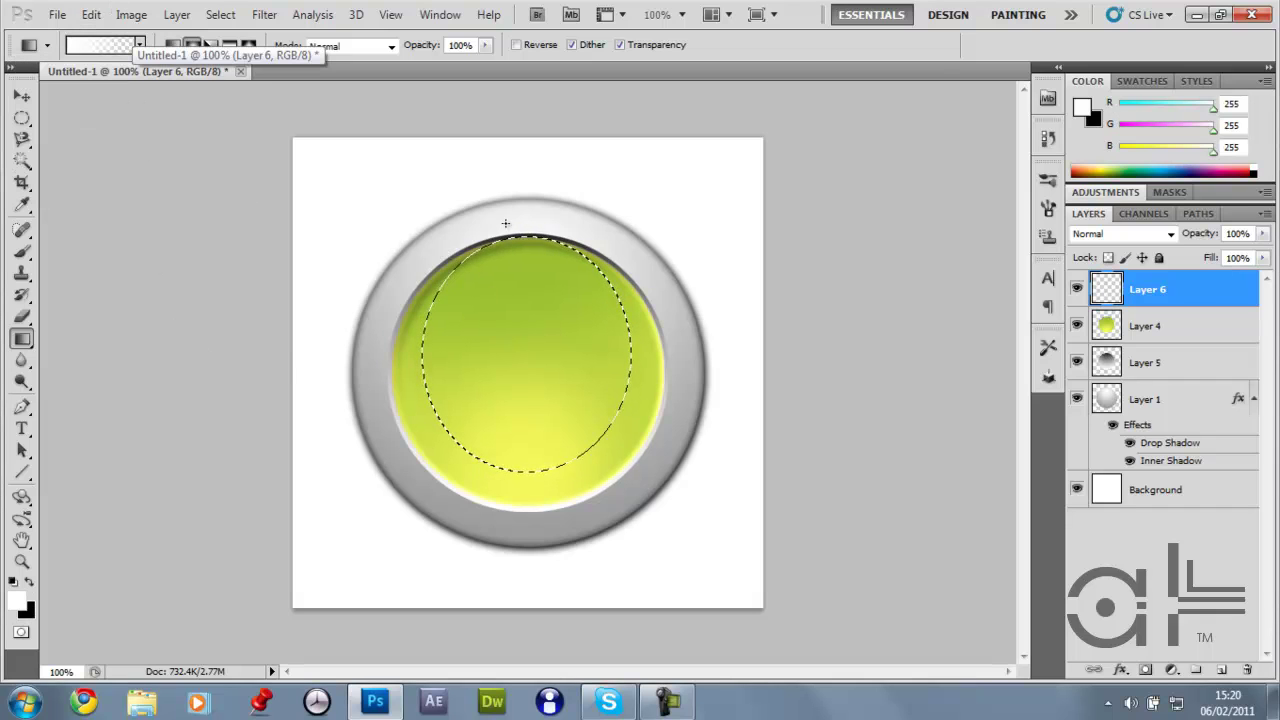
{"action": "left_click_drag", "start_coordinate": [530, 166], "coordinate": [521, 470]}
{"action": "key", "text": "ctrl+d"}
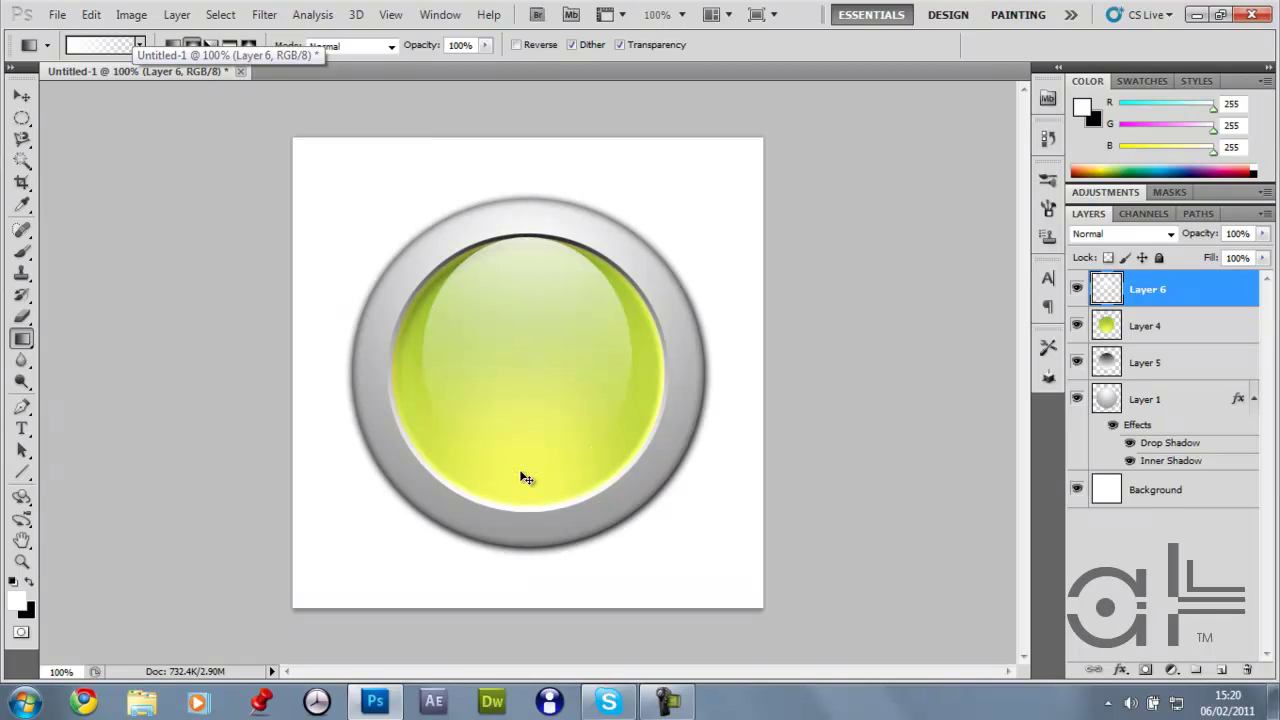
{"action": "left_click", "coordinate": [28, 94]}
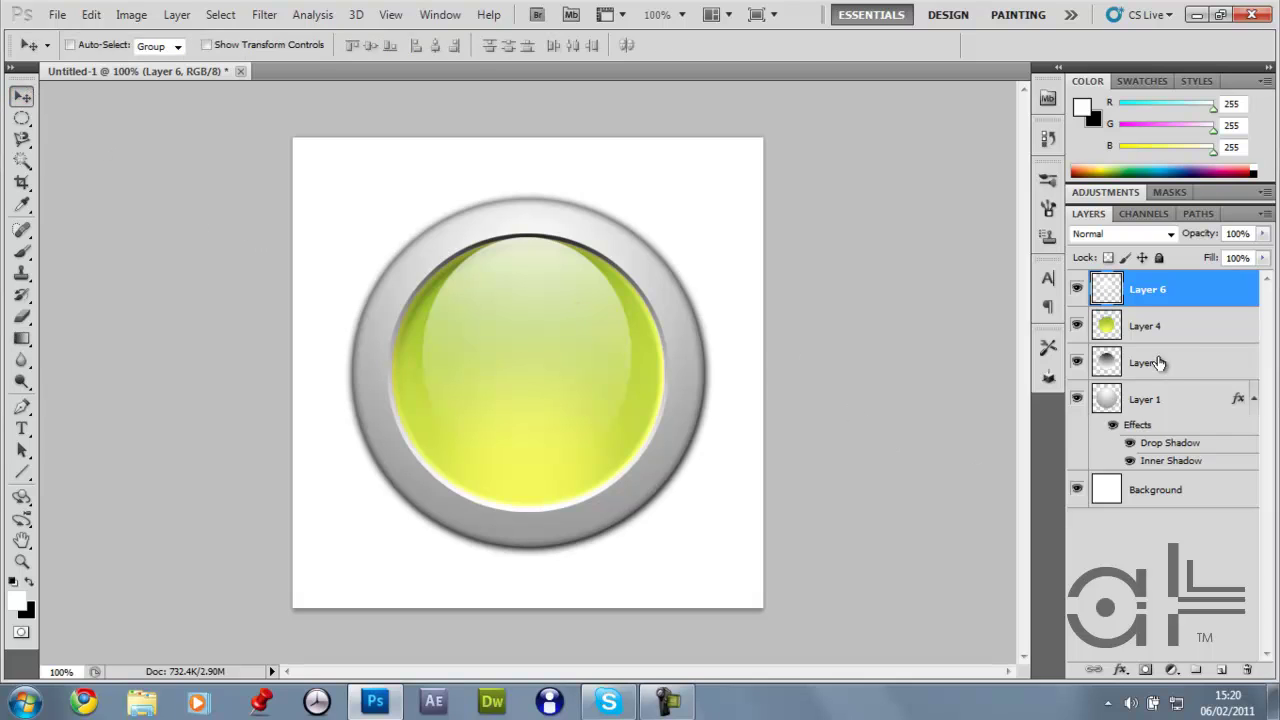
{"action": "left_click", "coordinate": [1149, 339]}
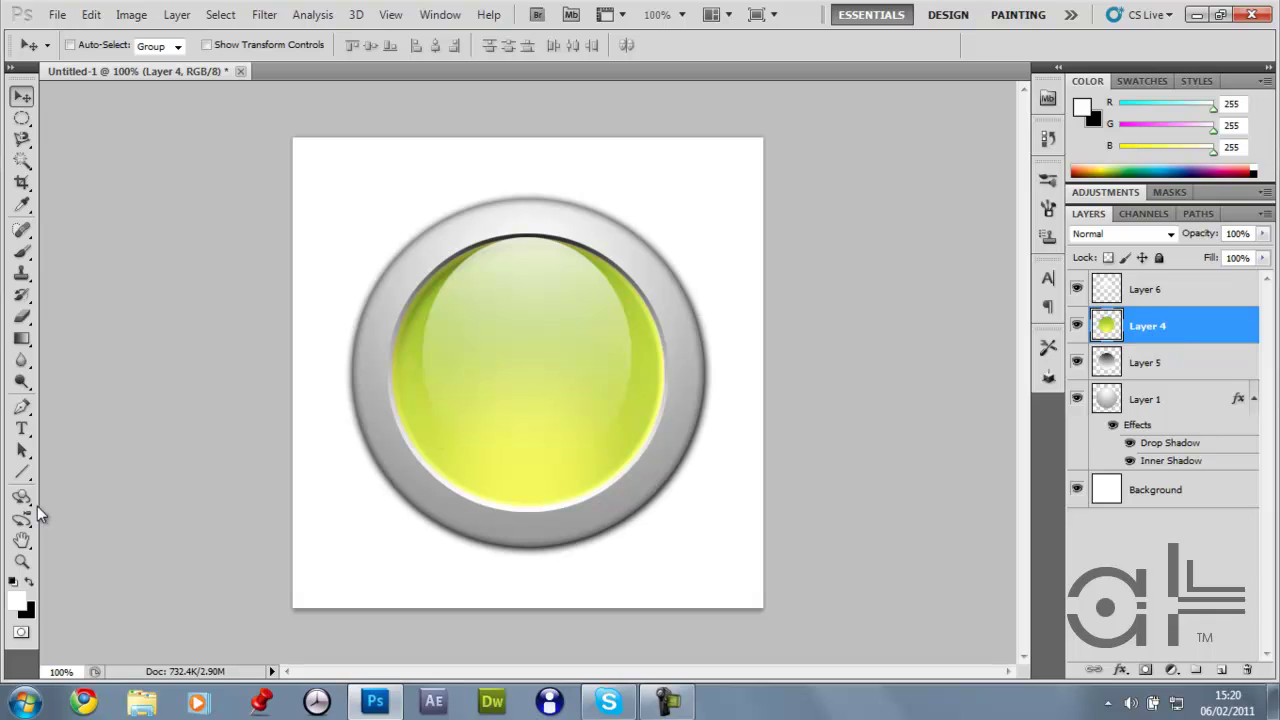
{"action": "left_click", "coordinate": [22, 428]}
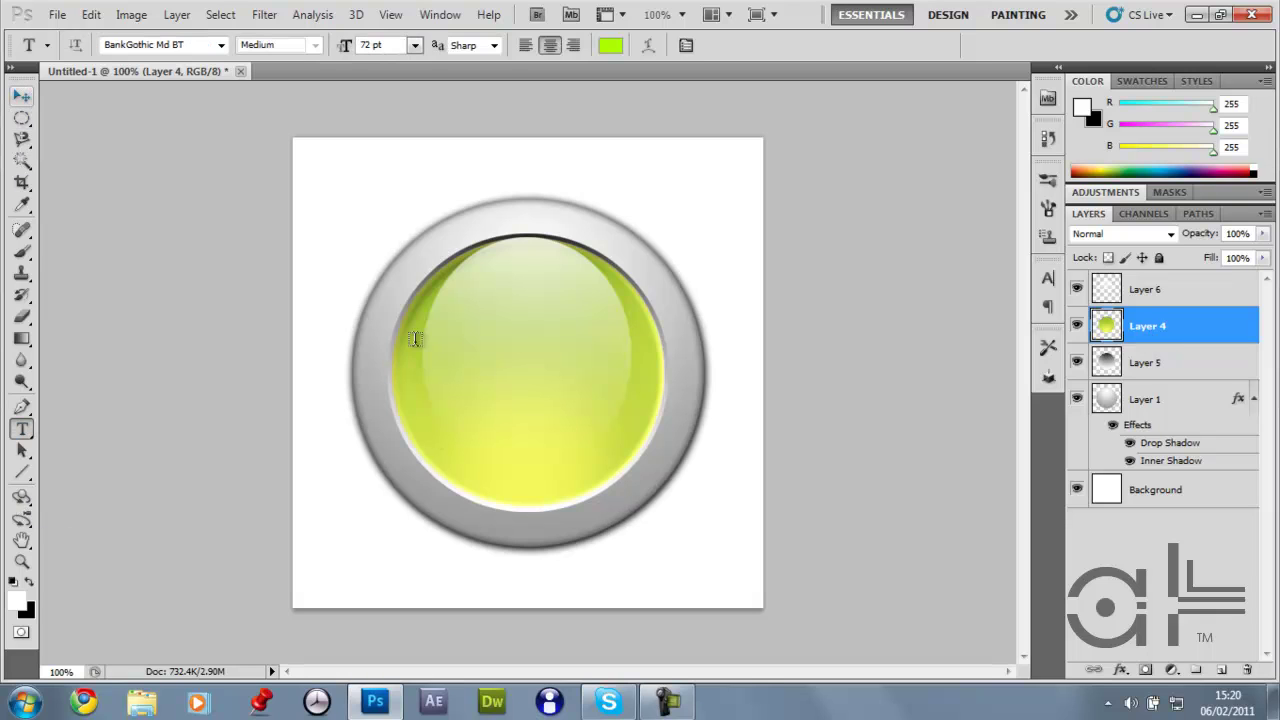
{"action": "left_click", "coordinate": [29, 92]}
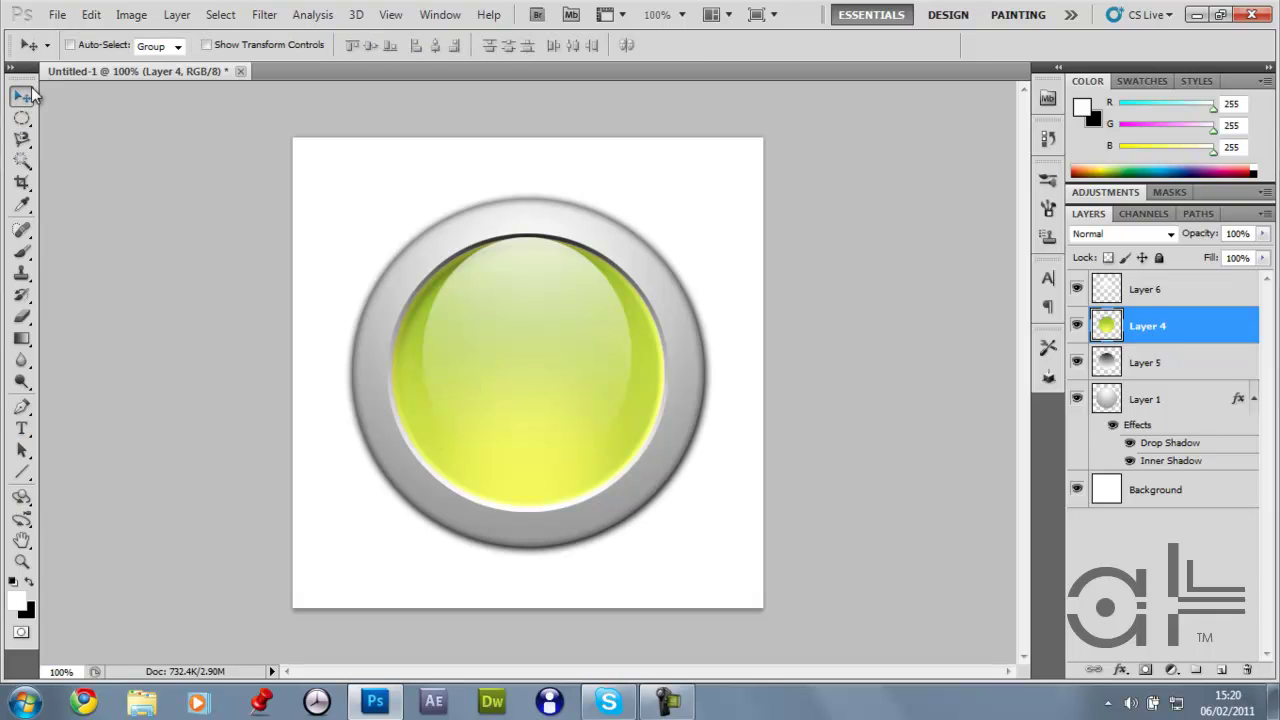
{"action": "left_click", "coordinate": [57, 14]}
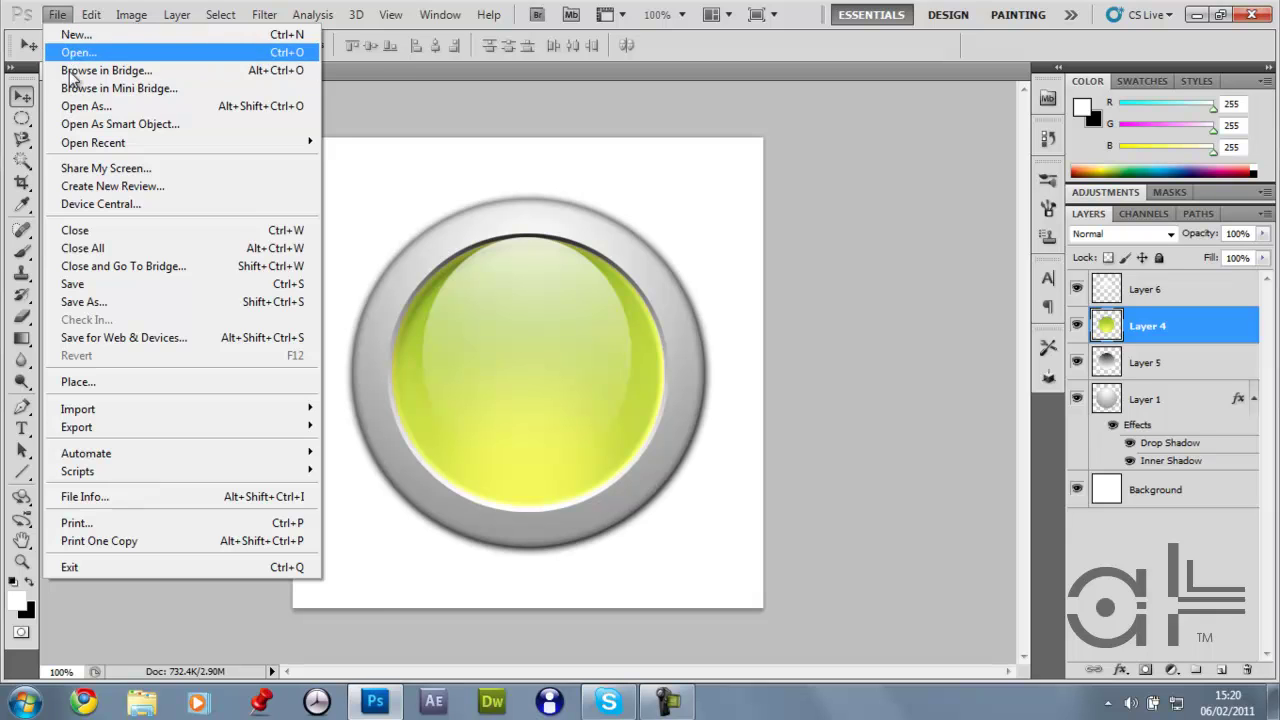
{"action": "key", "text": "super"}
{"action": "key", "text": "super"}
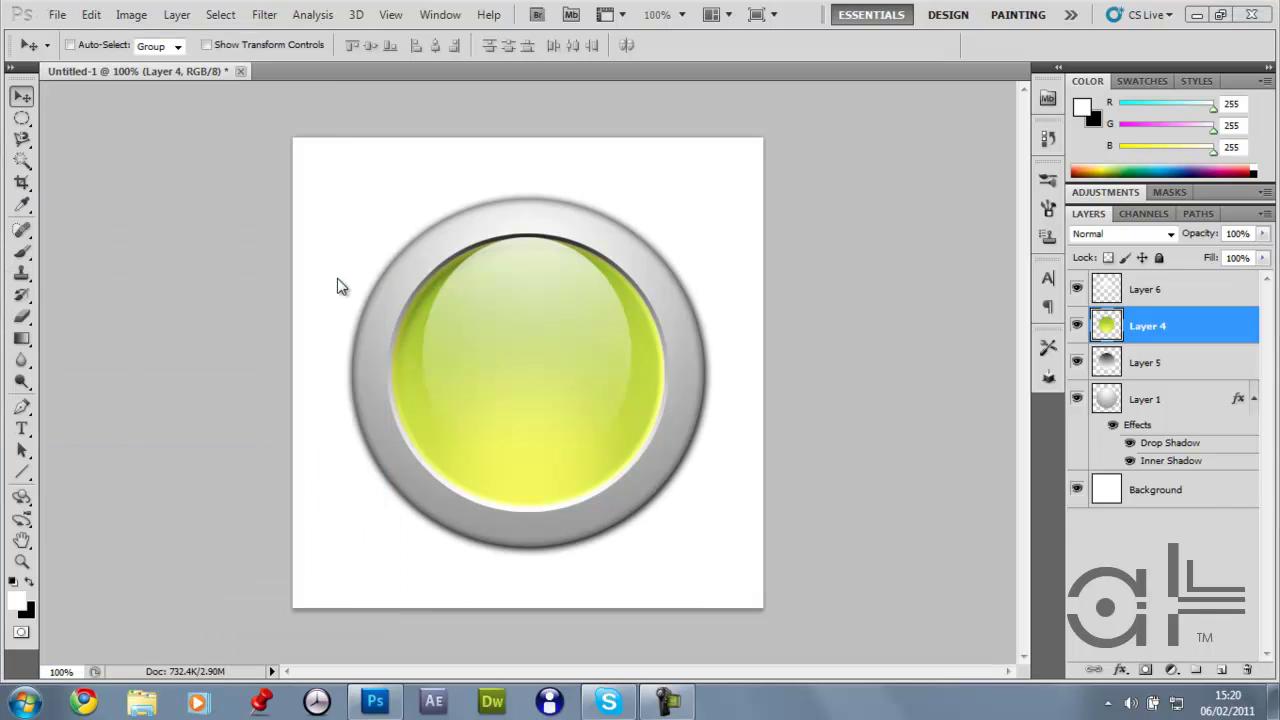
Step: Switch to Windows Explorer and open the folder Documents > Archae Intel > Visual Artz > Creations
{"action": "key", "text": "super+e"}
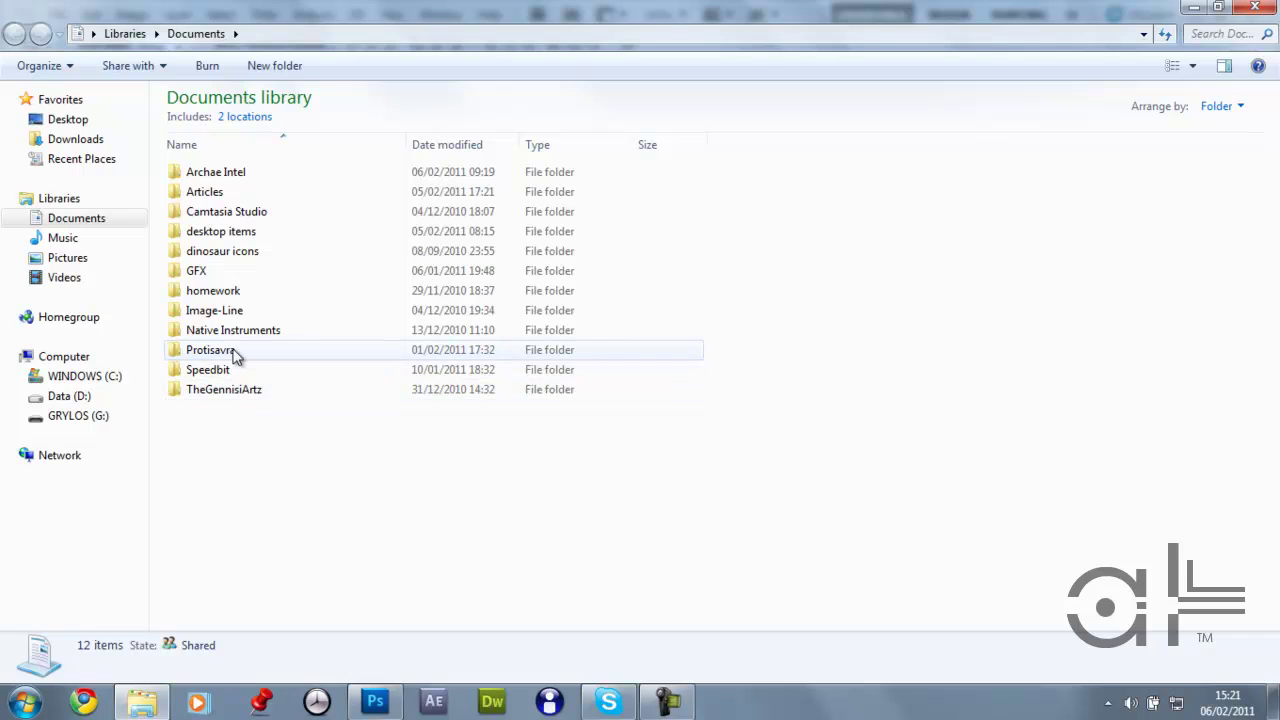
{"action": "double_click", "coordinate": [238, 176]}
{"action": "double_click", "coordinate": [251, 254]}
{"action": "double_click", "coordinate": [219, 194]}
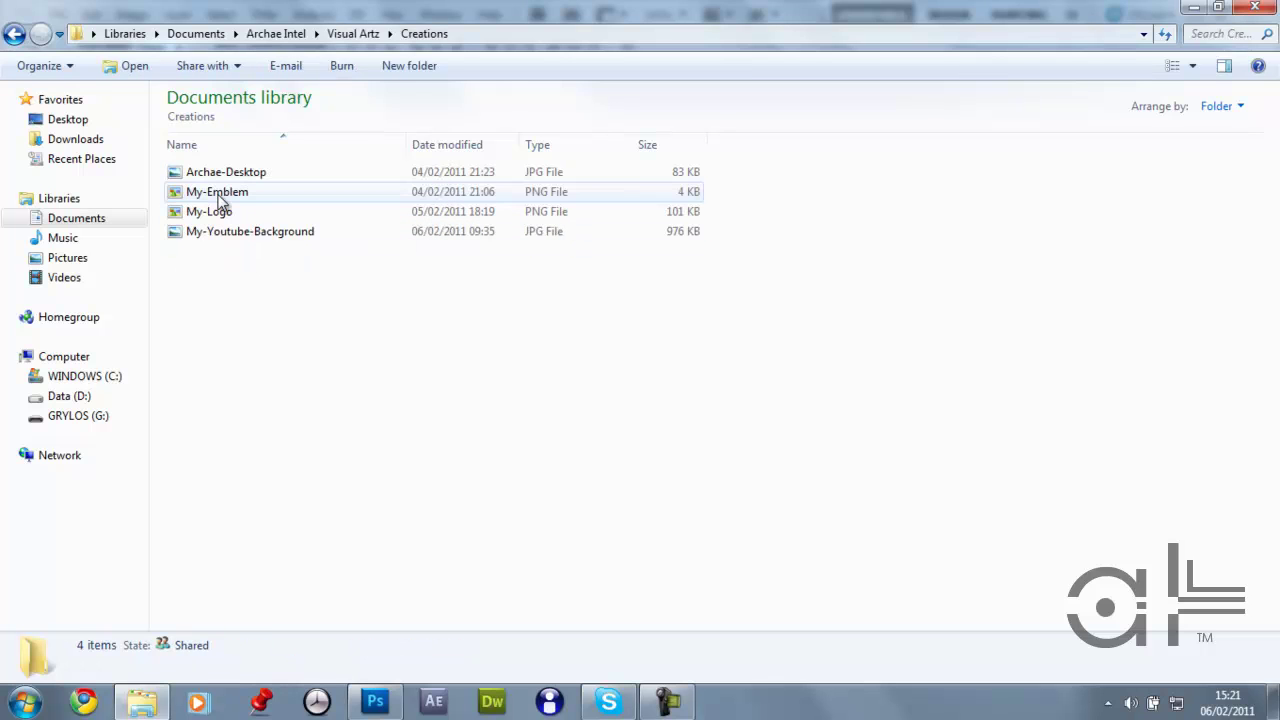
Step: Preview the My-Emblem PNG and place it in the Photoshop document, centred over the green circle at its original size
{"action": "double_click", "coordinate": [220, 196]}
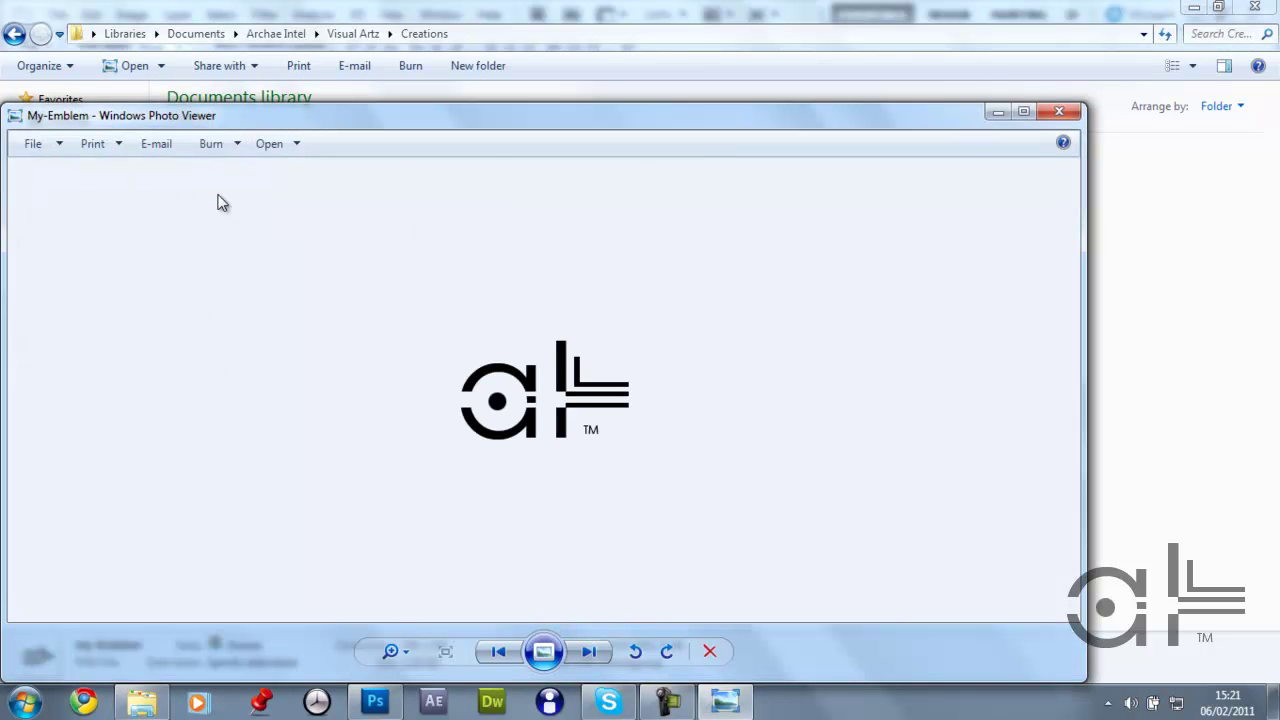
{"action": "left_click", "coordinate": [1059, 111]}
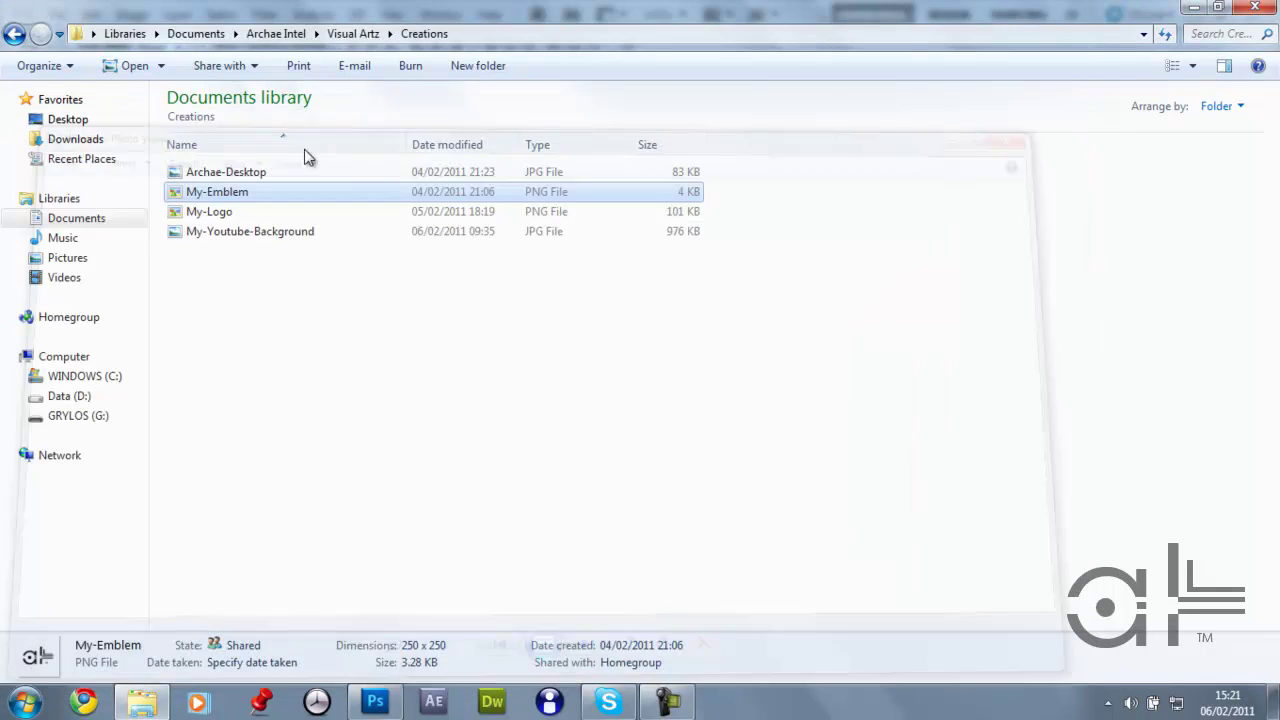
{"action": "left_click_drag", "start_coordinate": [220, 196], "coordinate": [490, 398]}
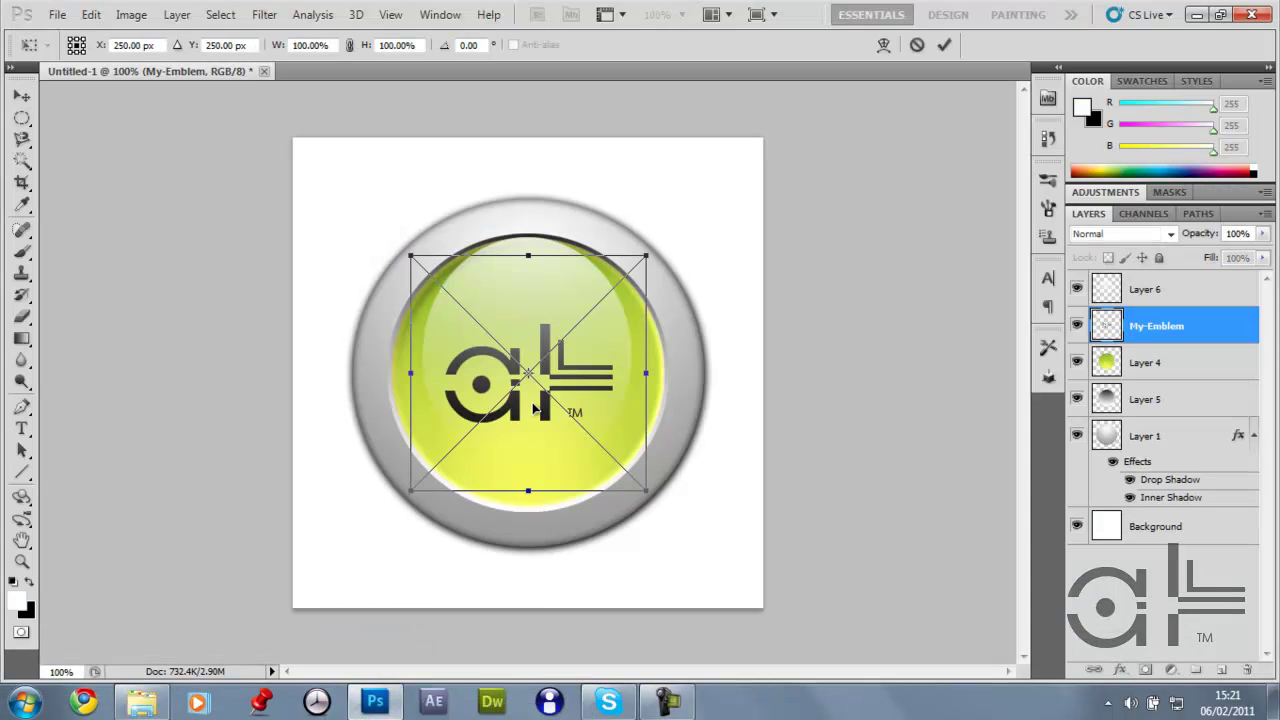
{"action": "key", "text": "Return"}
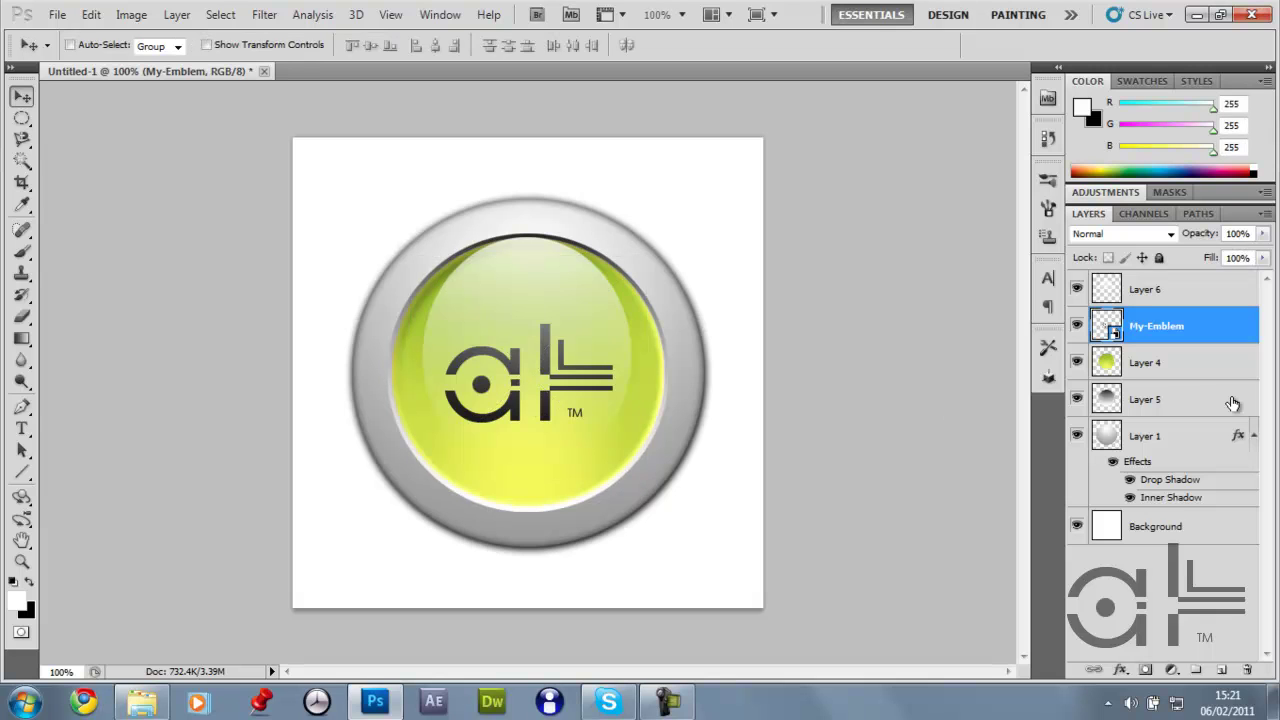
Step: Add a linear Gradient Overlay from black to #333333 to the My-Emblem layer and apply the style
{"action": "double_click", "coordinate": [1220, 326]}
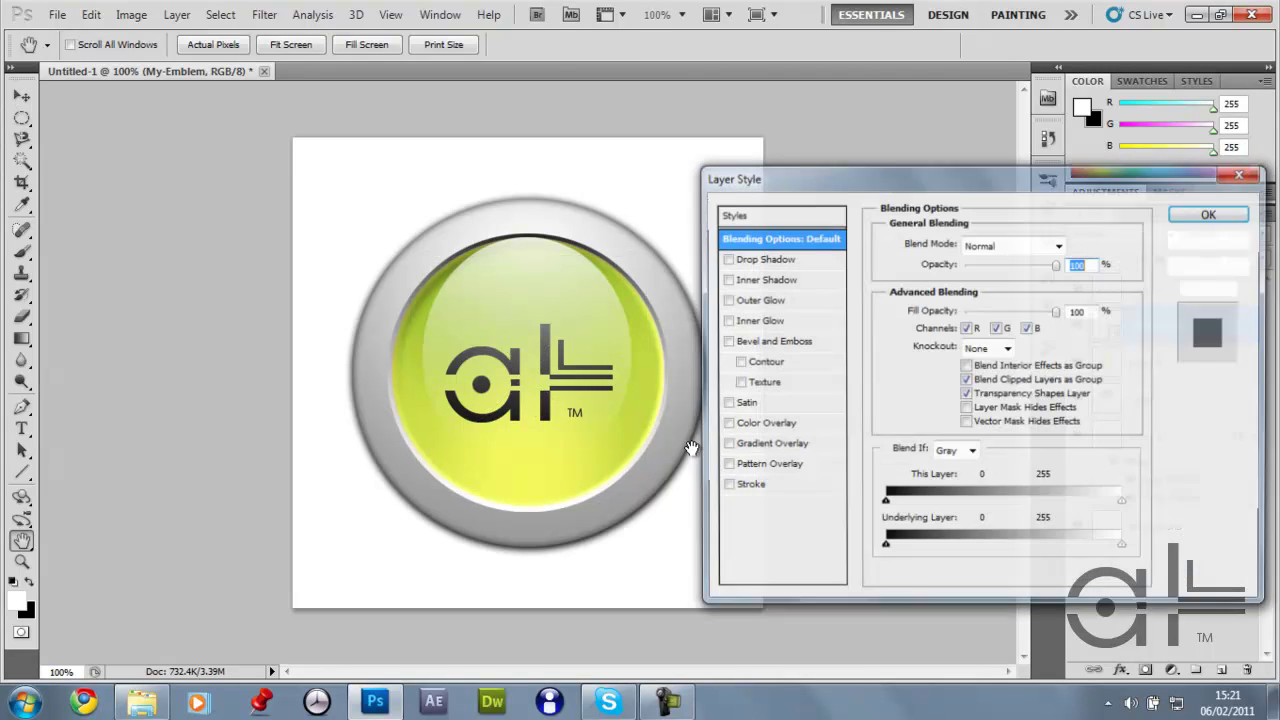
{"action": "left_click", "coordinate": [773, 444]}
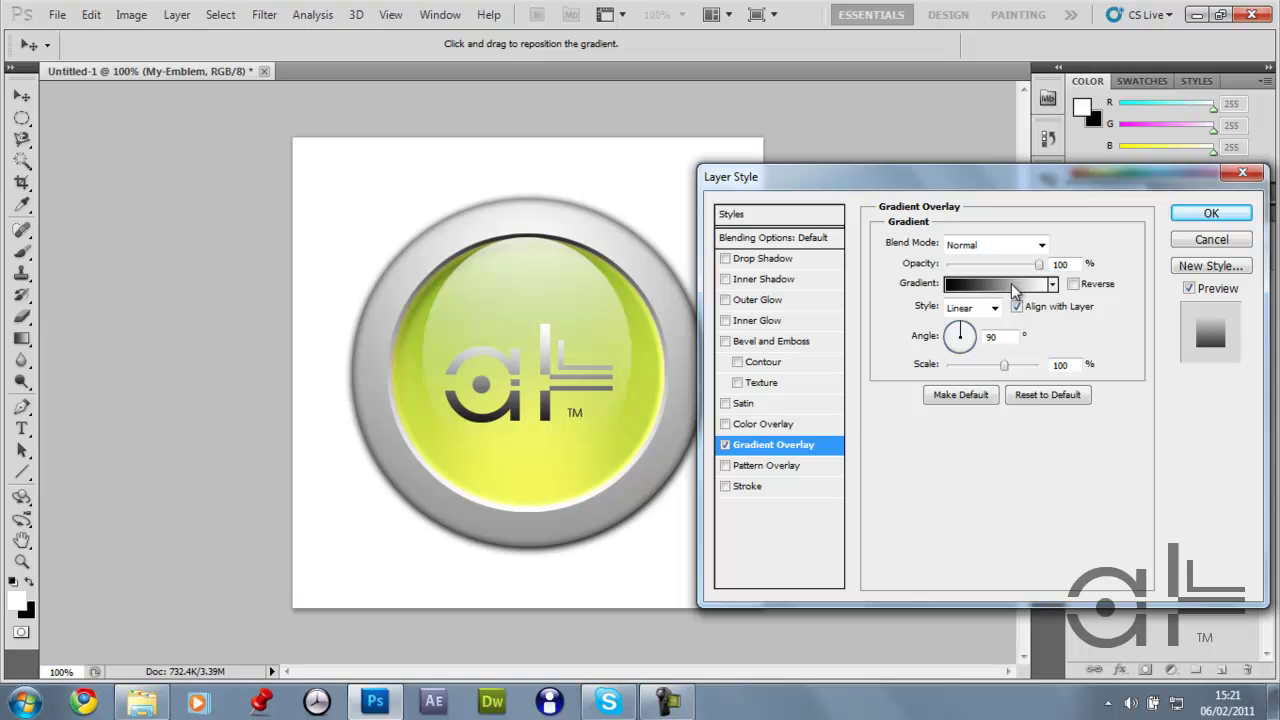
{"action": "left_click", "coordinate": [1015, 288]}
{"action": "double_click", "coordinate": [1063, 440]}
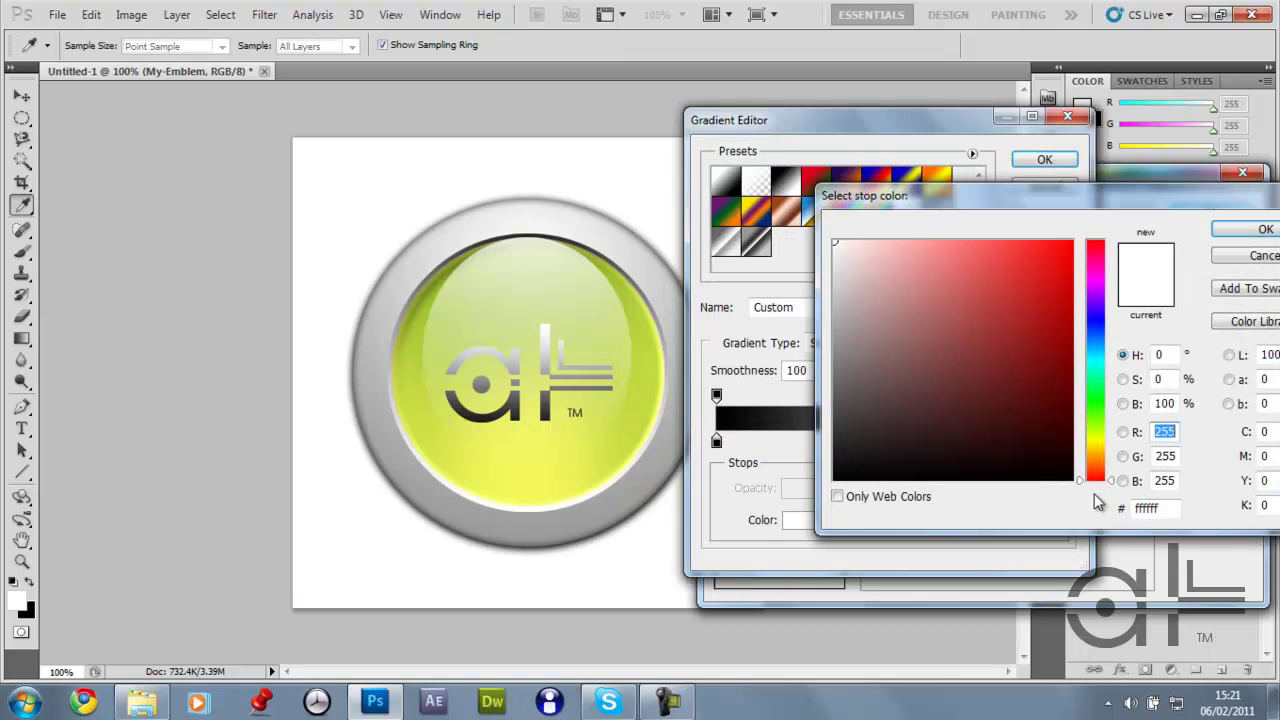
{"action": "double_click", "coordinate": [1176, 509]}
{"action": "type", "text": "333333"}
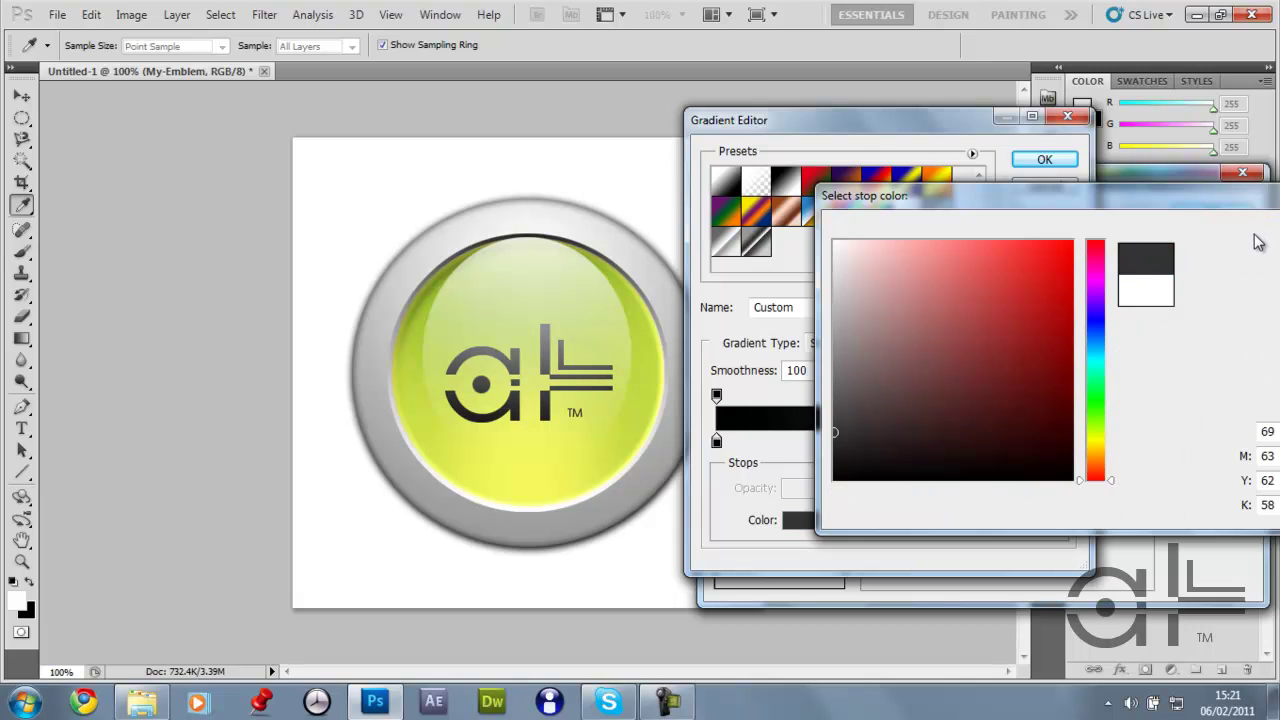
{"action": "left_click", "coordinate": [1255, 230]}
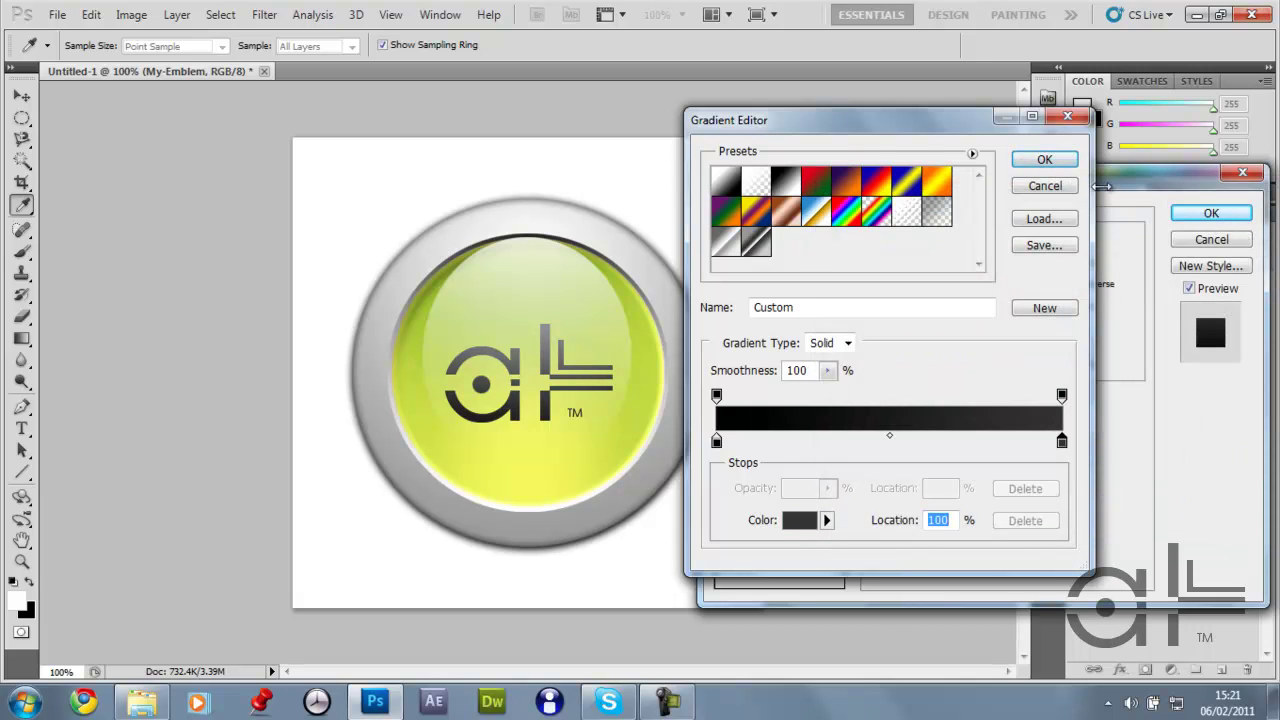
{"action": "left_click", "coordinate": [1044, 159]}
{"action": "left_click", "coordinate": [1211, 213]}
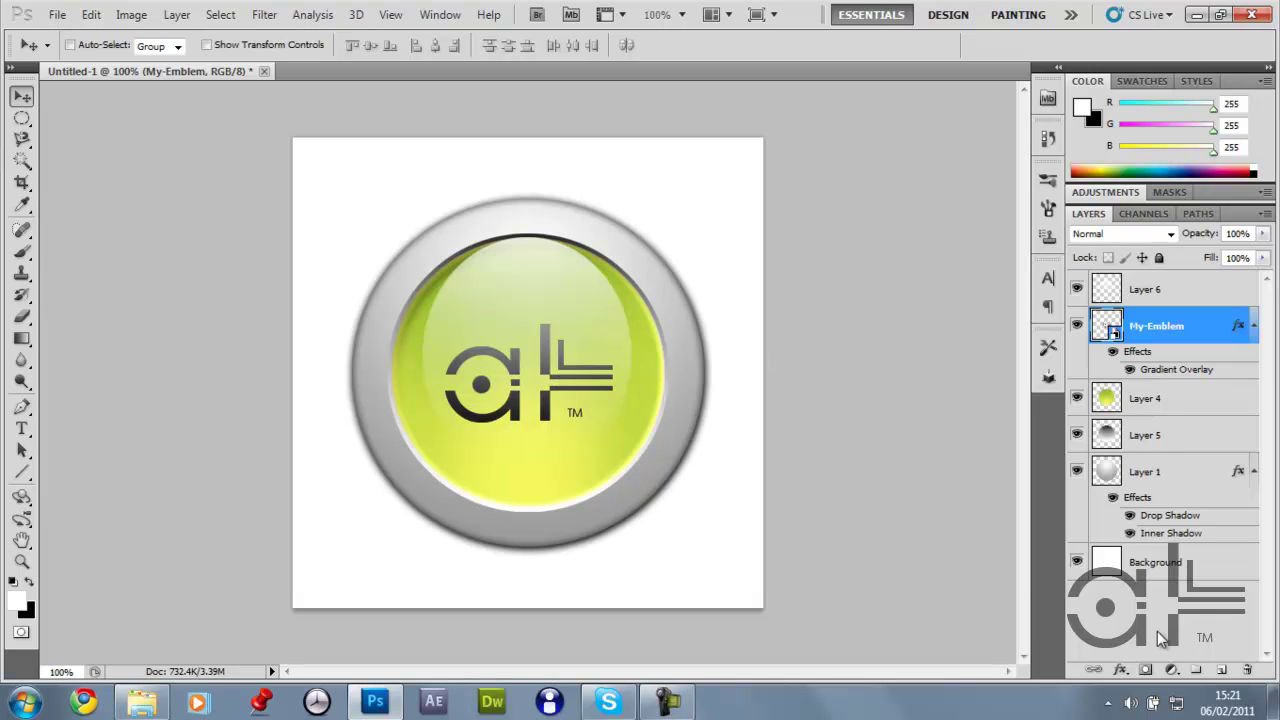
Step: Delete the white Background layer so the button sits on transparency
{"action": "left_click", "coordinate": [1183, 566]}
{"action": "key", "text": "Delete"}
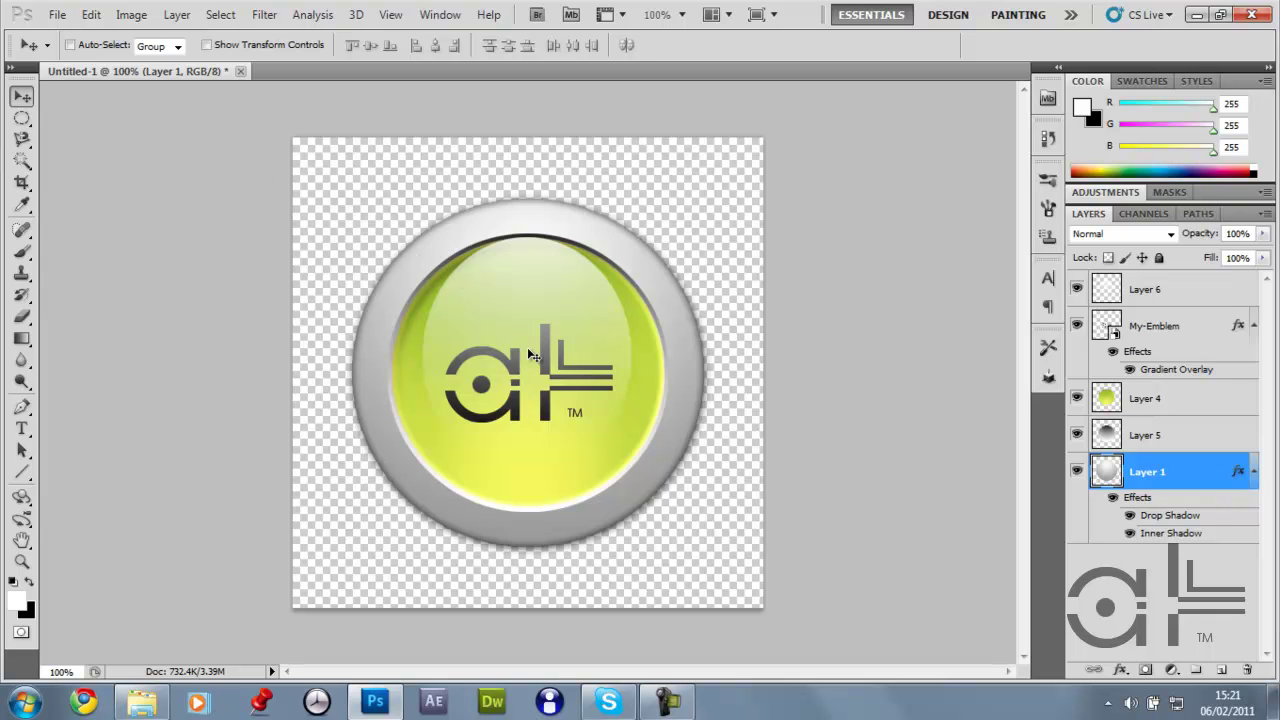
{"action": "left_click", "coordinate": [57, 14]}
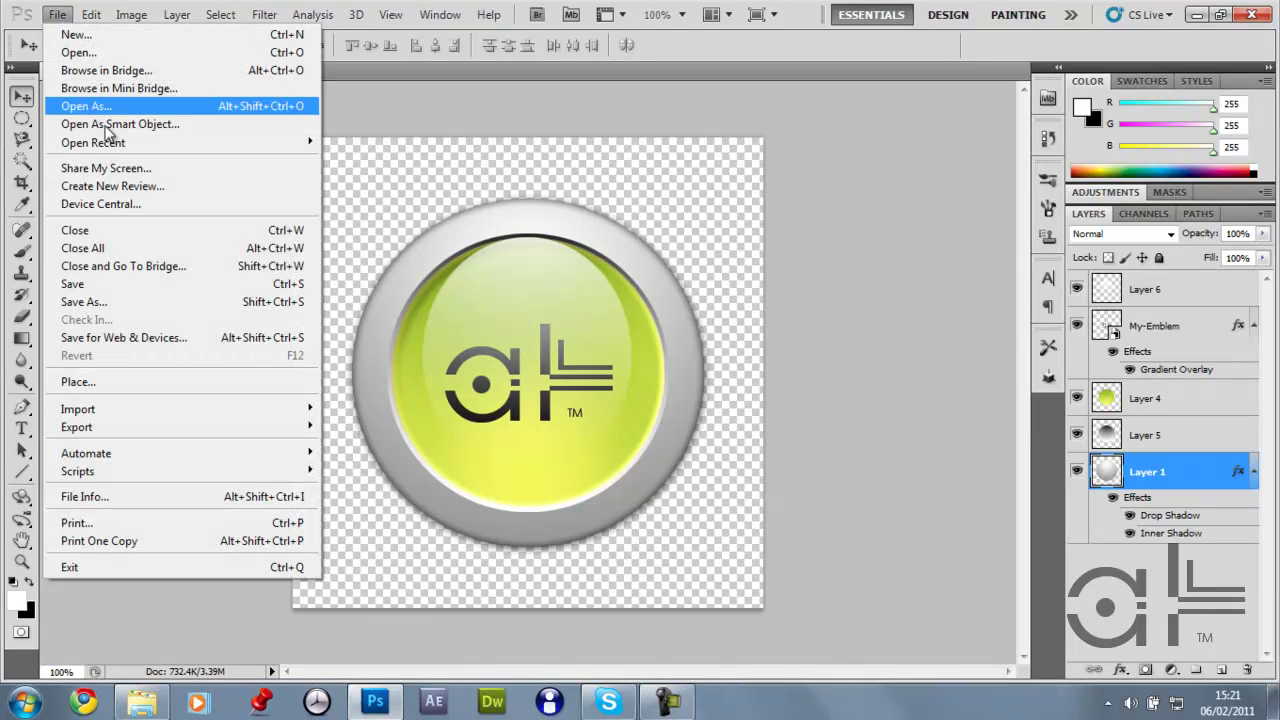
{"action": "left_click", "coordinate": [170, 302]}
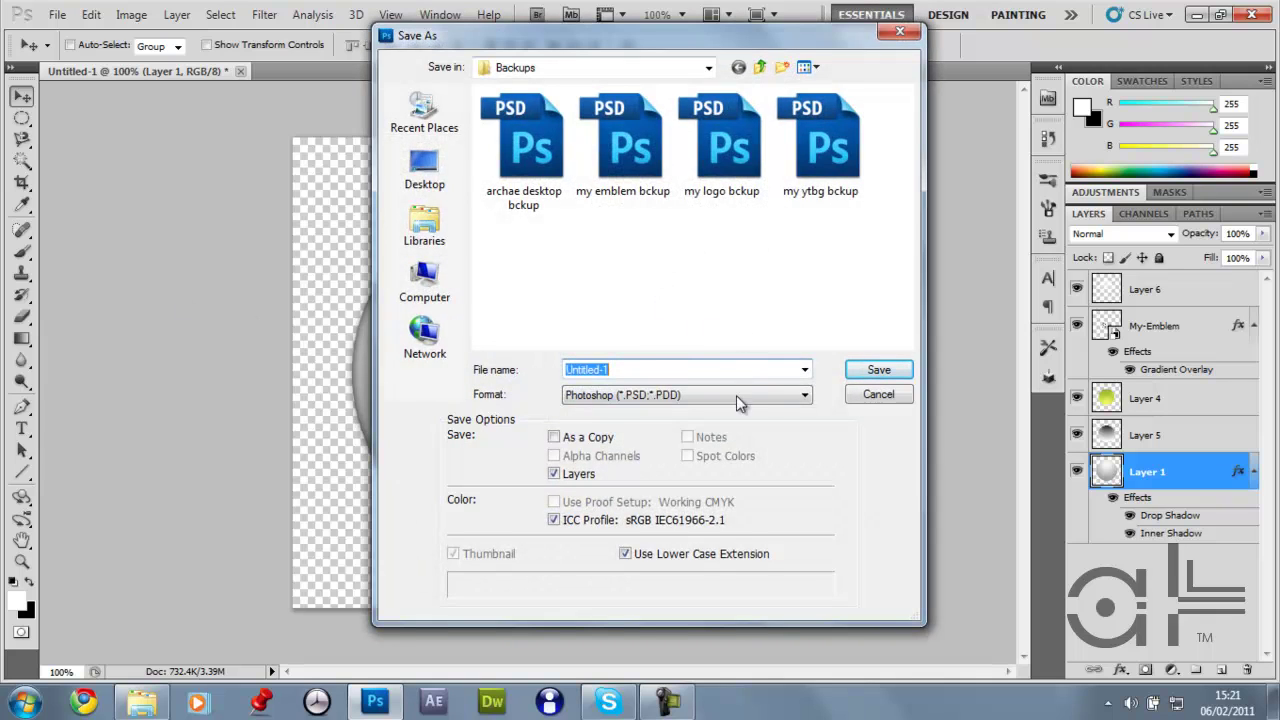
{"action": "left_click", "coordinate": [877, 398]}
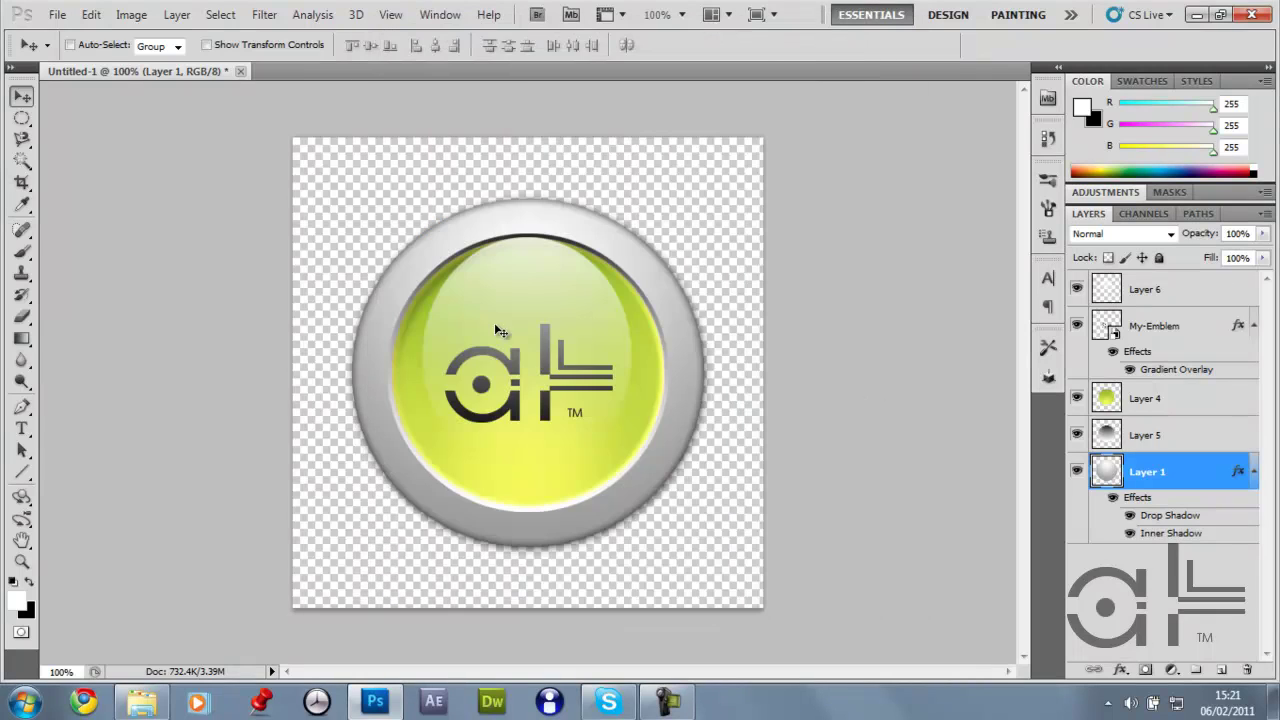
Step: Preview a Save for Web export of the button as PNG-24 with transparency, and cancel without saving
{"action": "left_click", "coordinate": [55, 15]}
{"action": "left_click", "coordinate": [162, 341]}
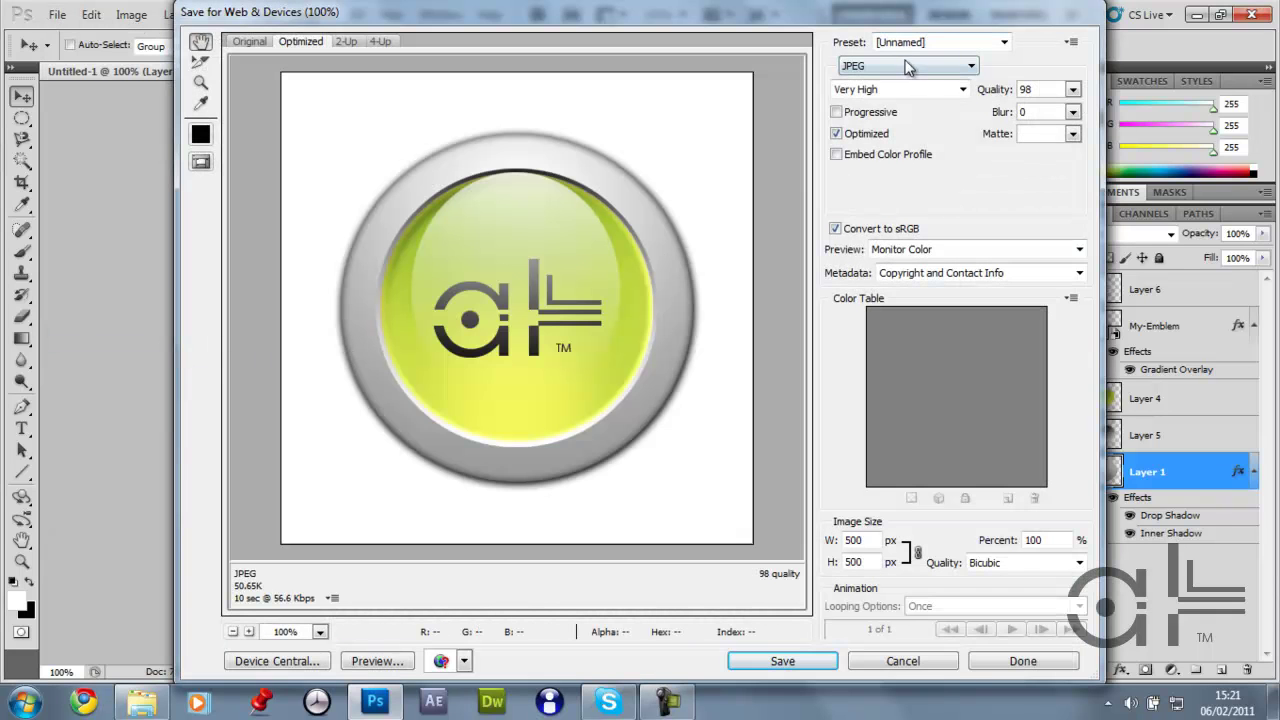
{"action": "left_click", "coordinate": [908, 65]}
{"action": "left_click", "coordinate": [888, 120]}
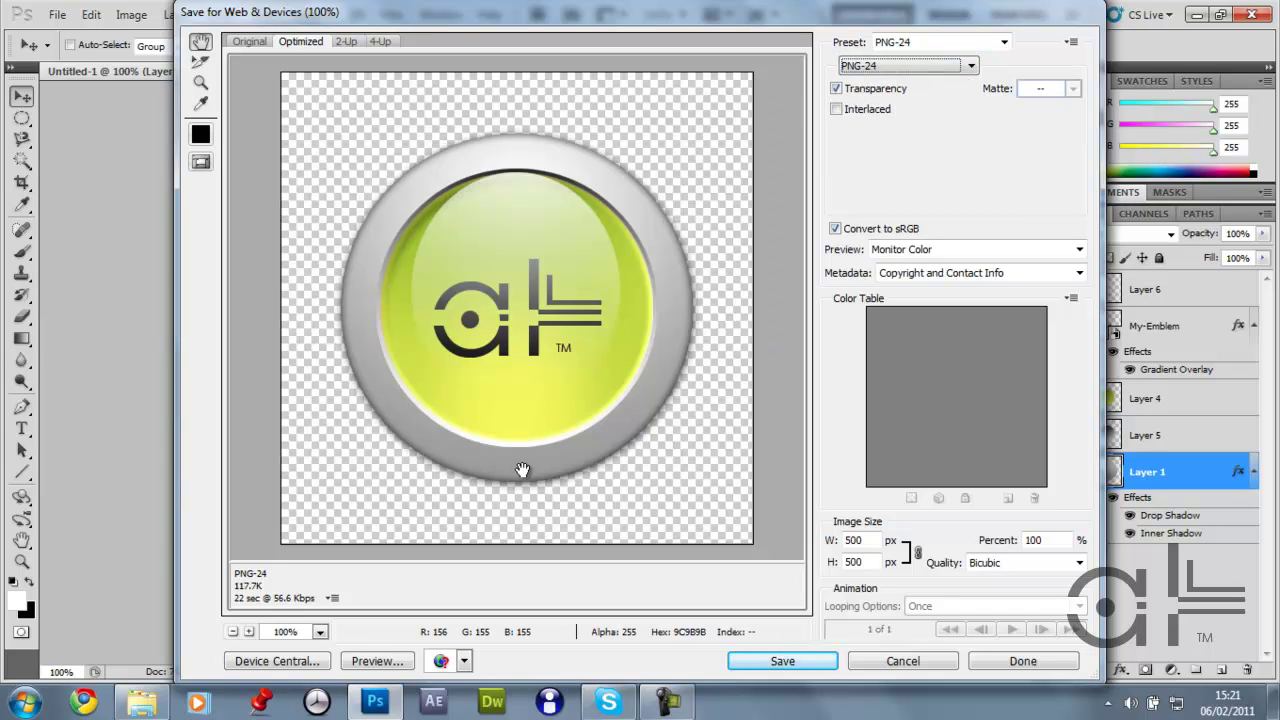
{"action": "left_click", "coordinate": [902, 661]}
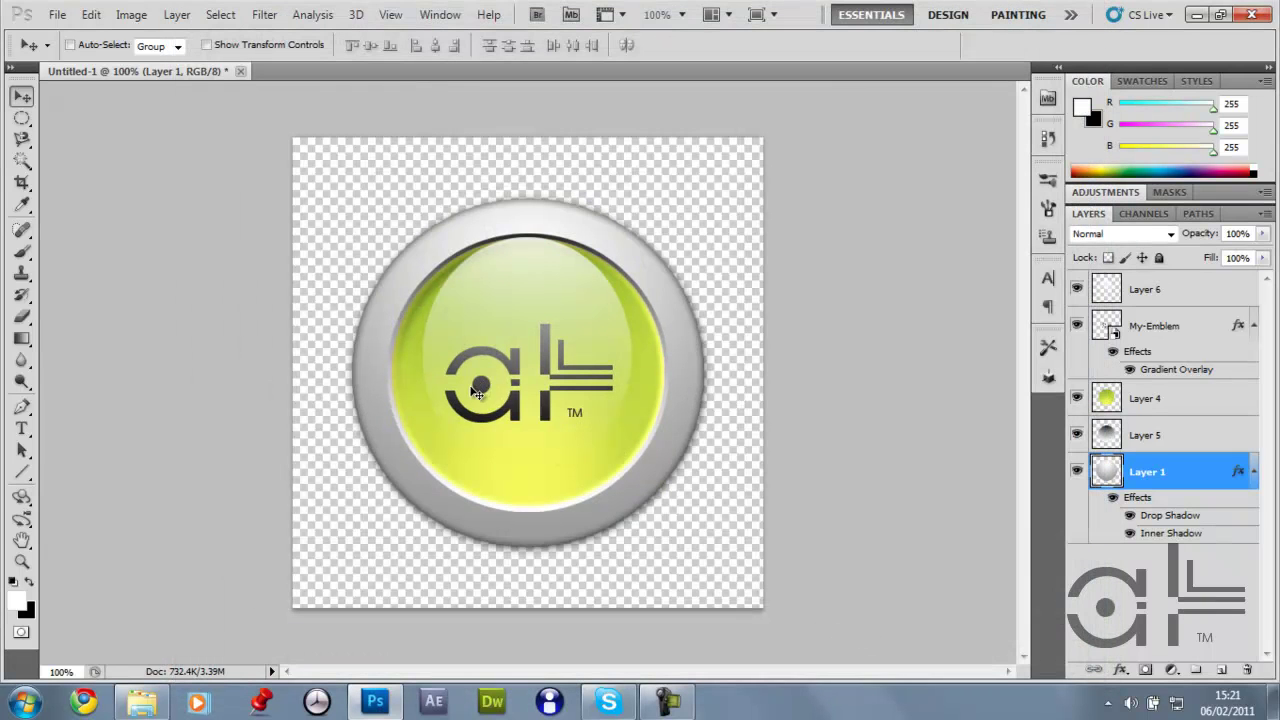
{"action": "left_click", "coordinate": [666, 703]}
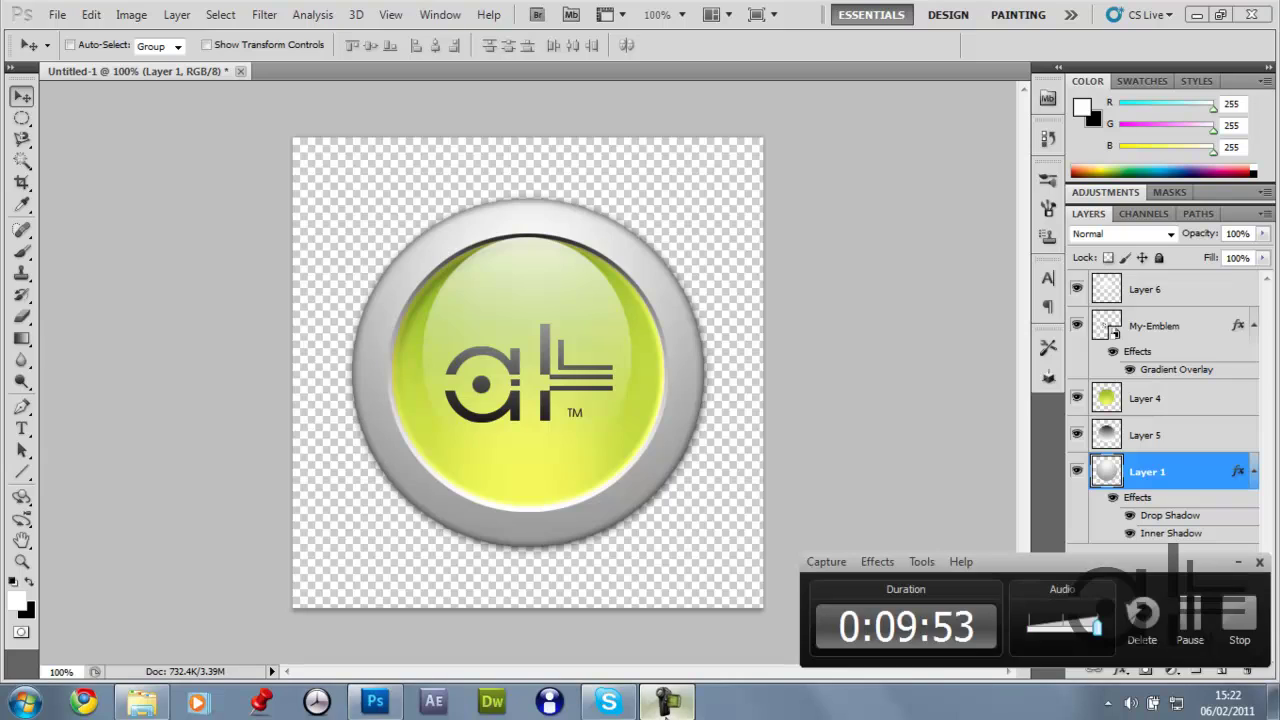